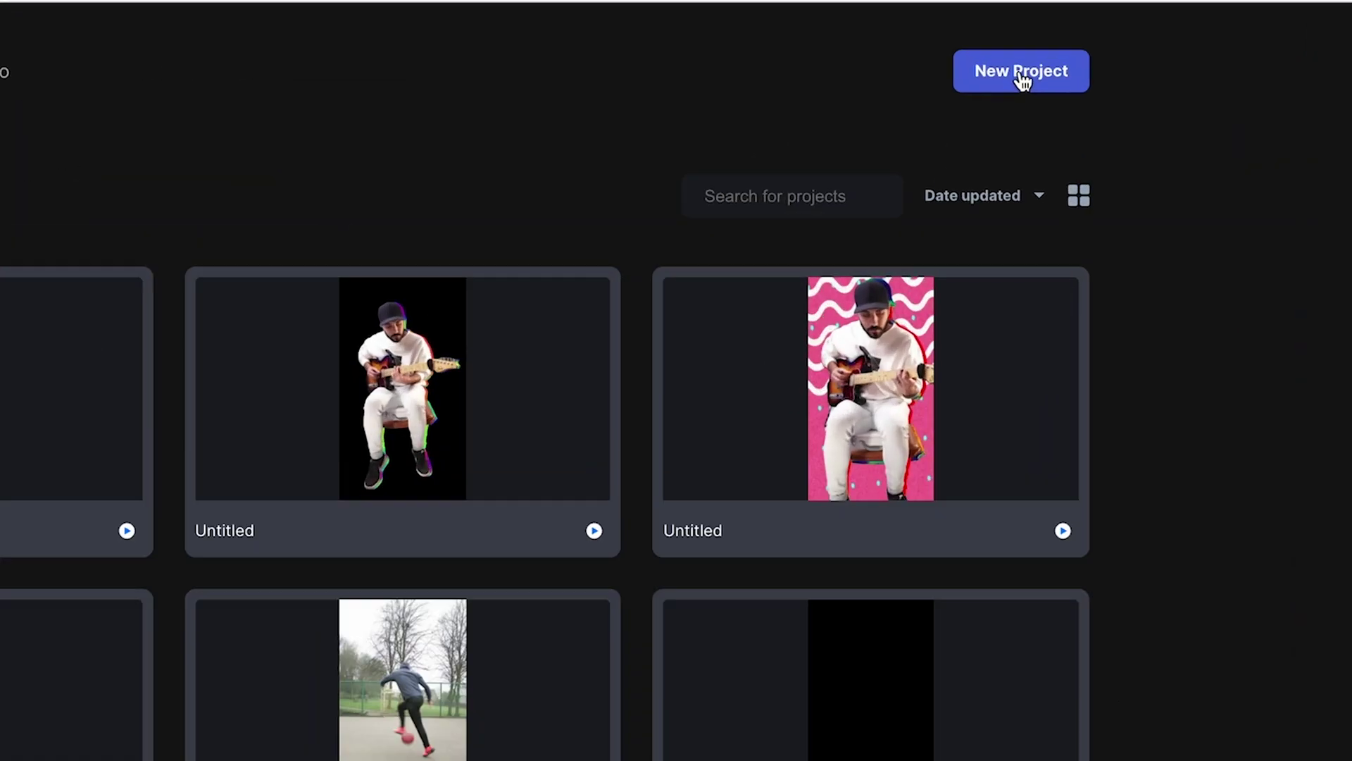
# Create a new Untitled project with an empty Full HD 1920×1080 scene and blank timeline.
pyautogui.click(1023, 74)
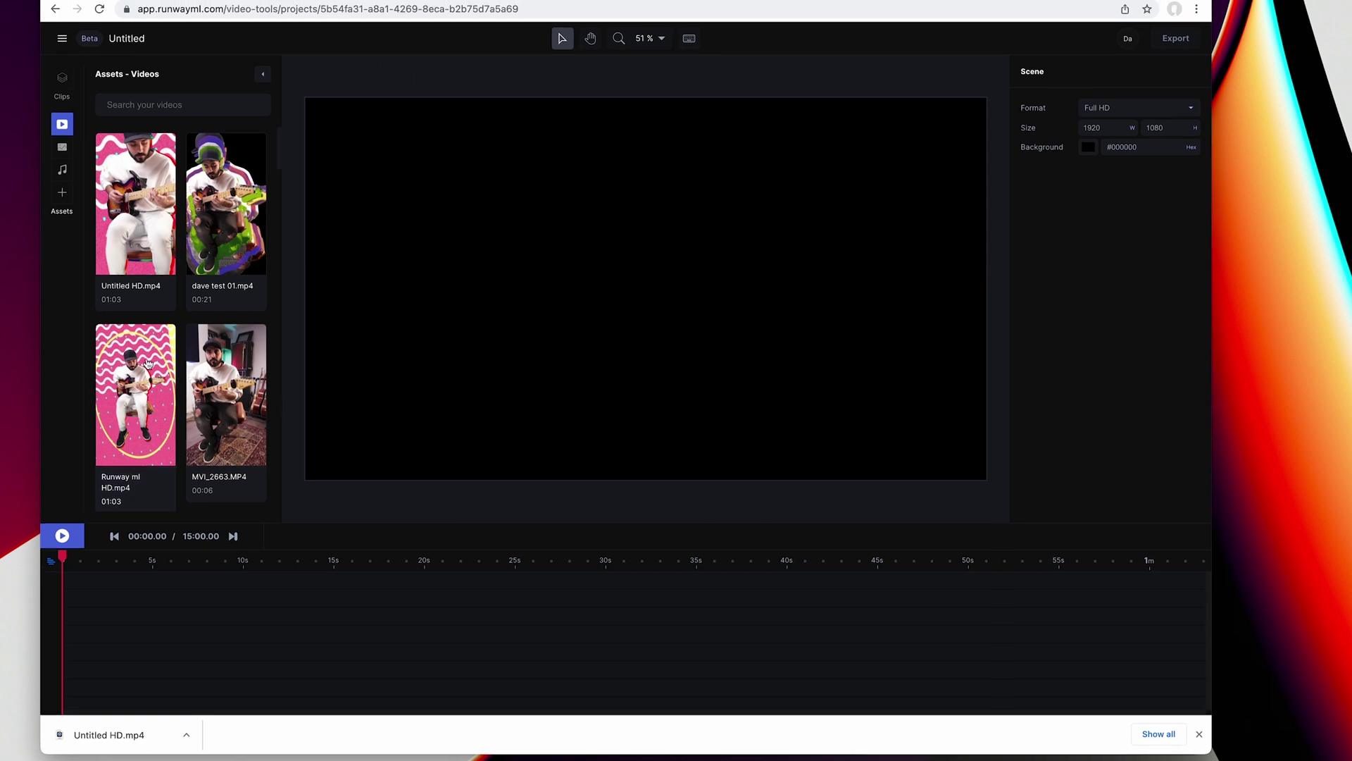
pyautogui.scroll(-5, 161, 365)
pyautogui.scroll(-1, 160, 365)
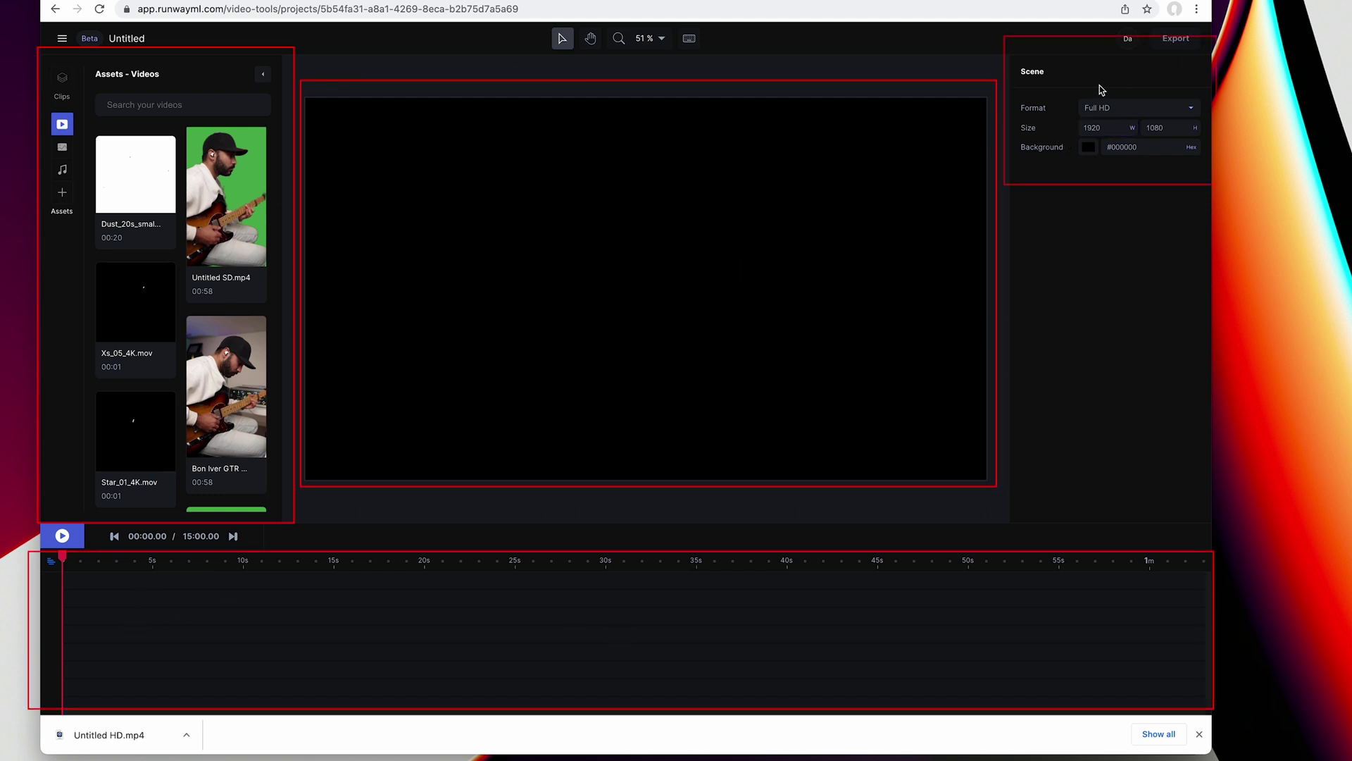
# Switch the scene format to IG Story 1080×1920 and bring up the keyboard shortcuts list.
pyautogui.click(1114, 106)
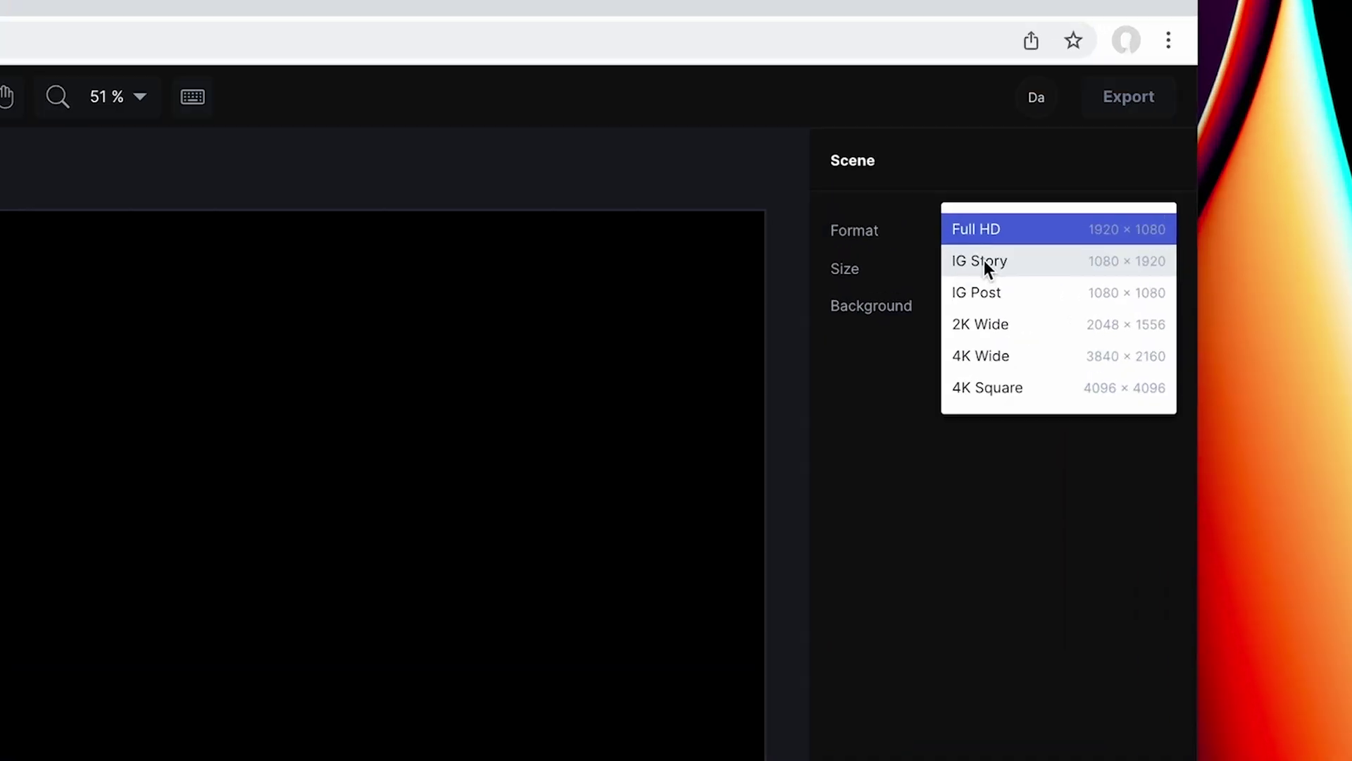
pyautogui.click(1054, 180)
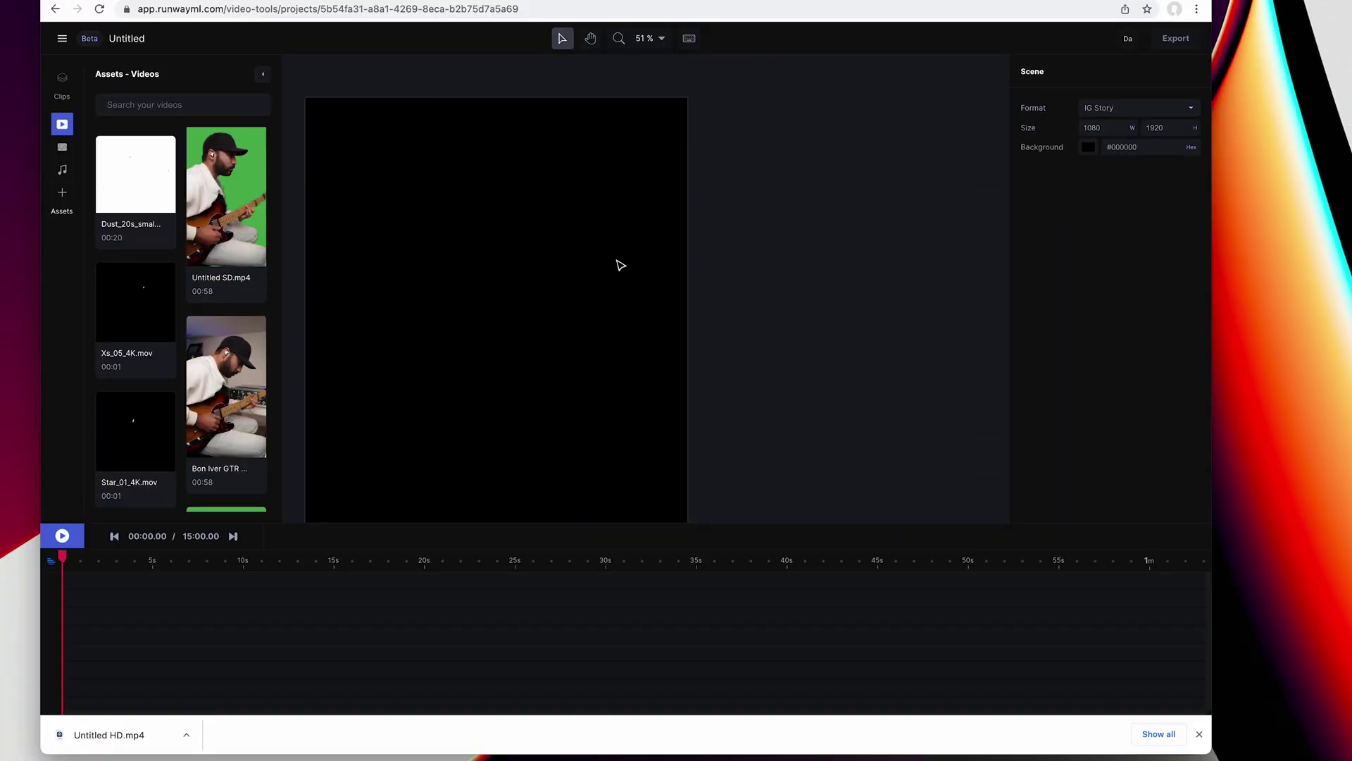
pyautogui.scroll(-3, 621, 265)
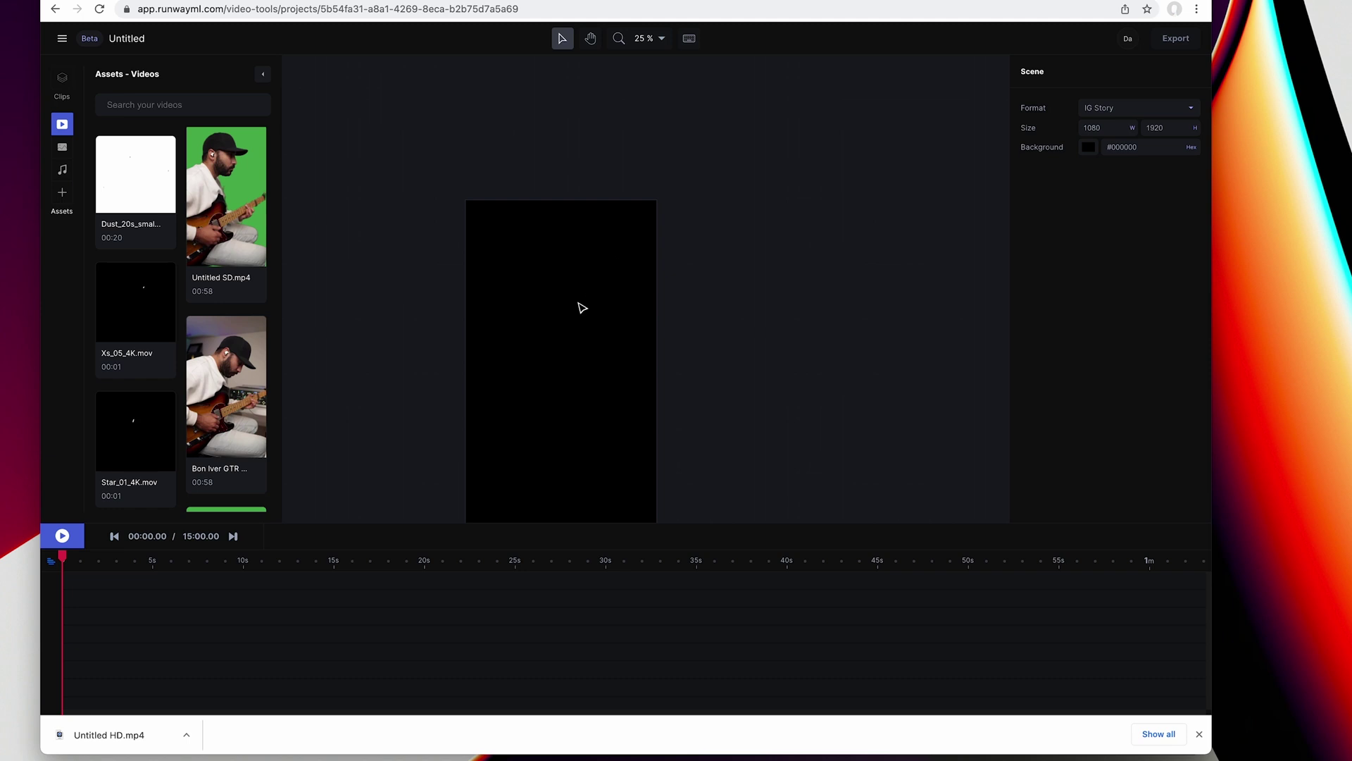
pyautogui.scroll(-2, 568, 343)
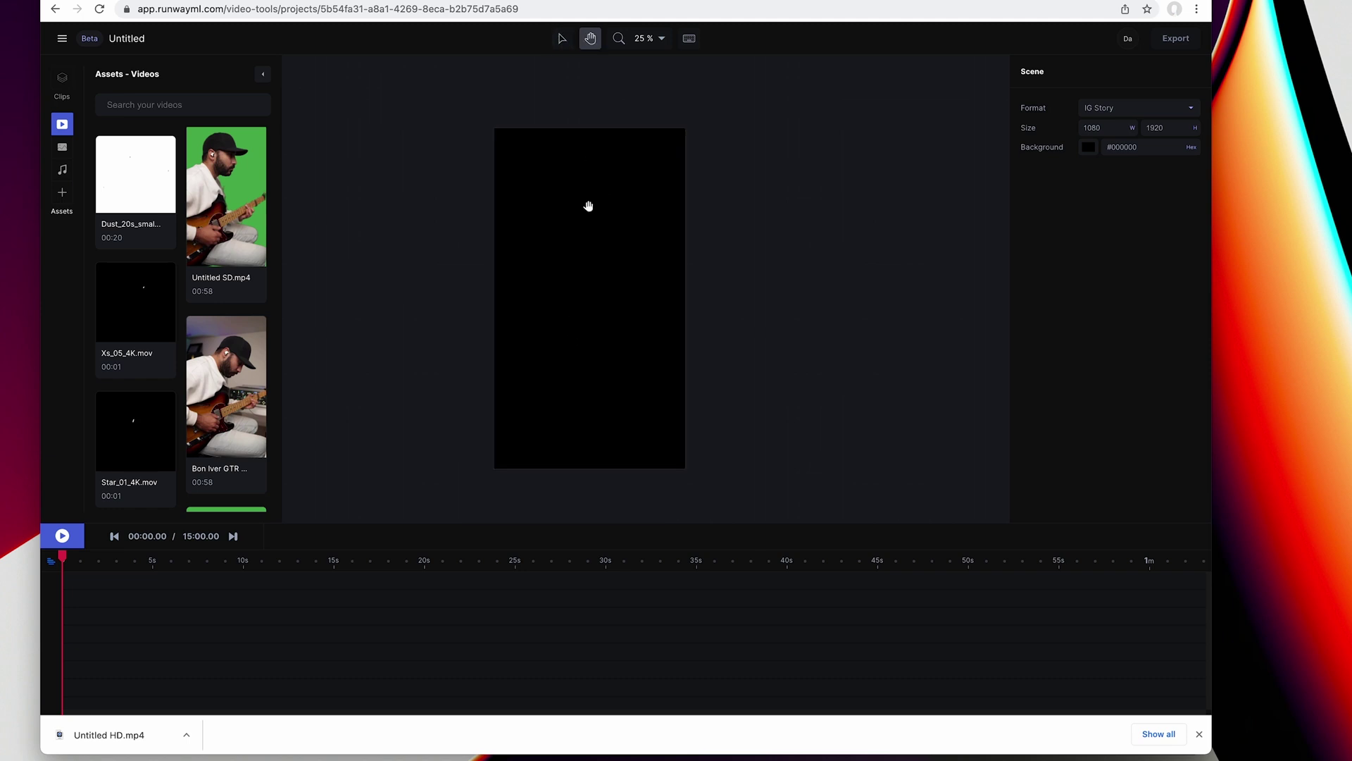
pyautogui.moveTo(591, 304); pyautogui.dragTo(604, 305)
pyautogui.press('v')
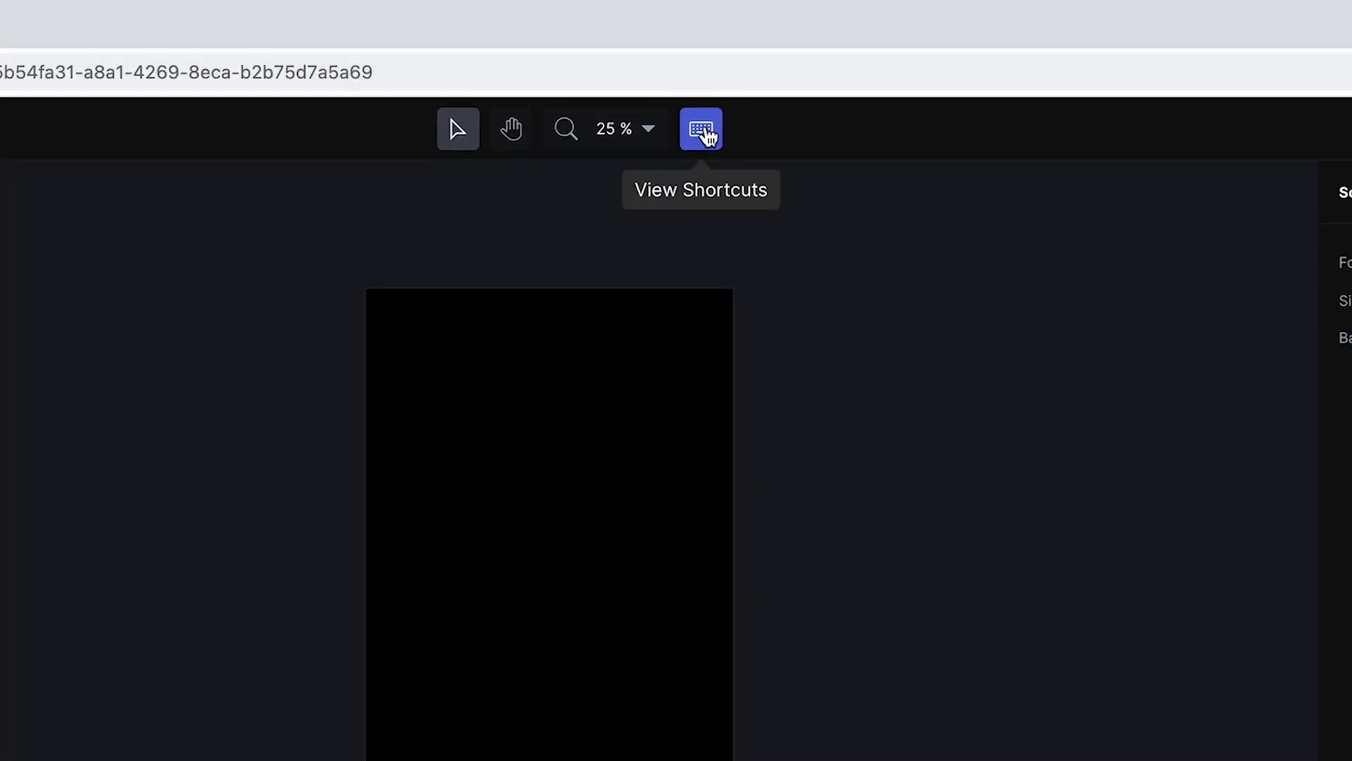
pyautogui.click(704, 130)
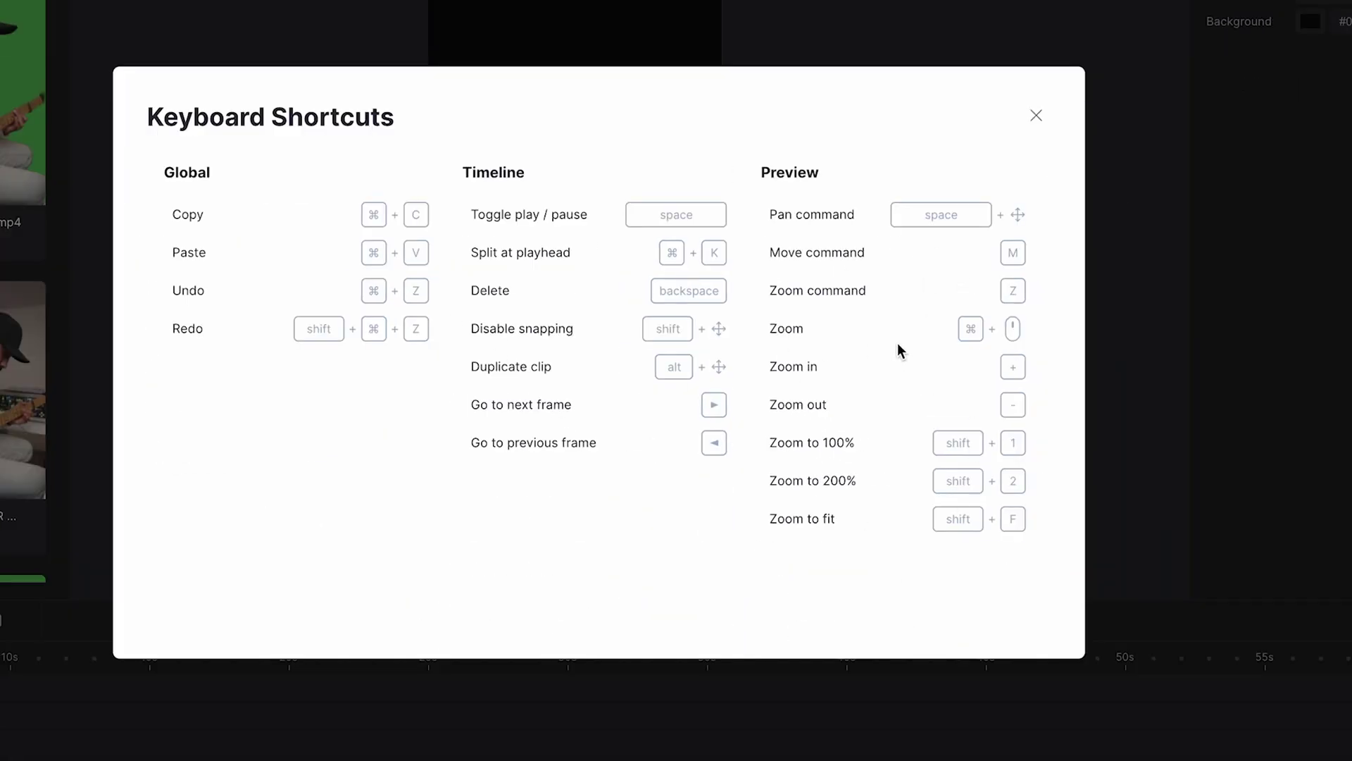
# From Finder's Footage folder, drag GTR Take.MP4 into RunwayML's video assets.
pyautogui.press('Escape')
pyautogui.press('super+Tab')
pyautogui.press('super+Tab')
pyautogui.press('super+Tab')
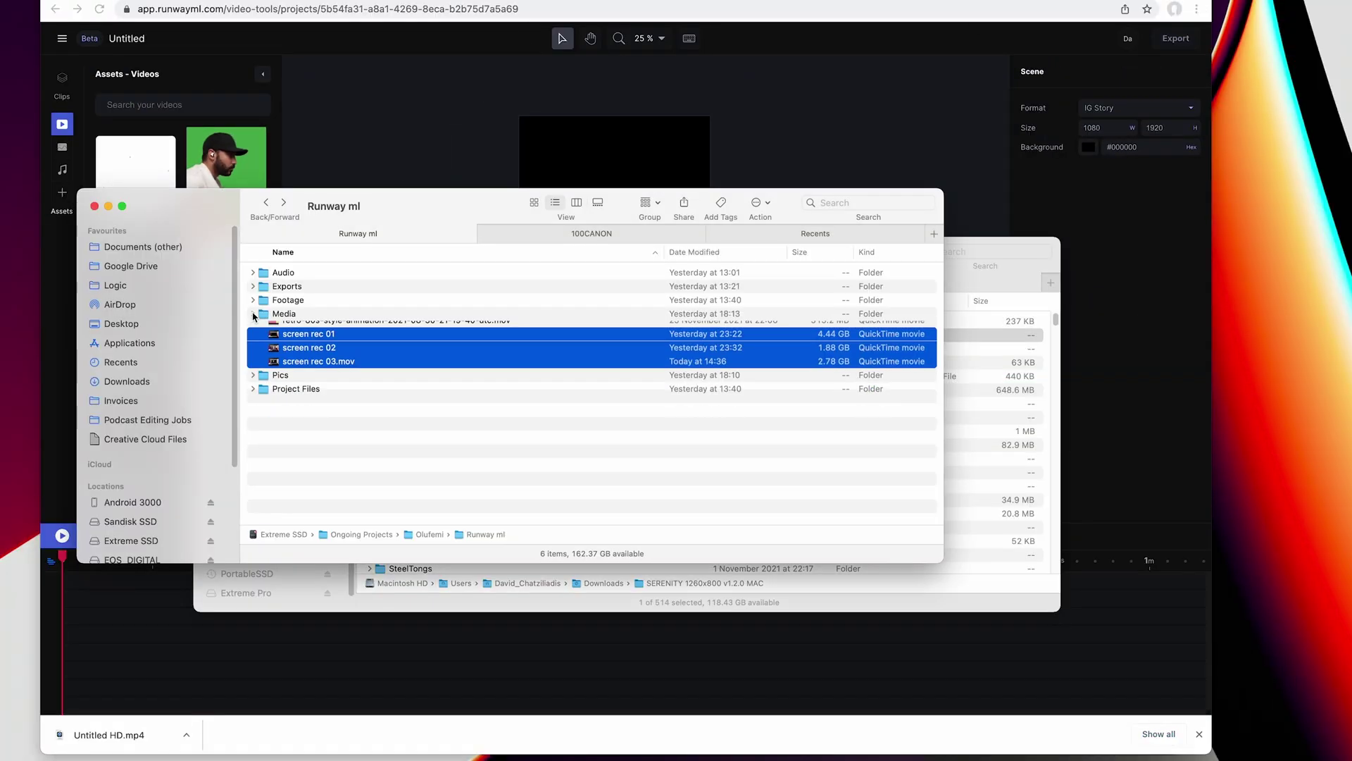
pyautogui.click(253, 314)
pyautogui.click(253, 300)
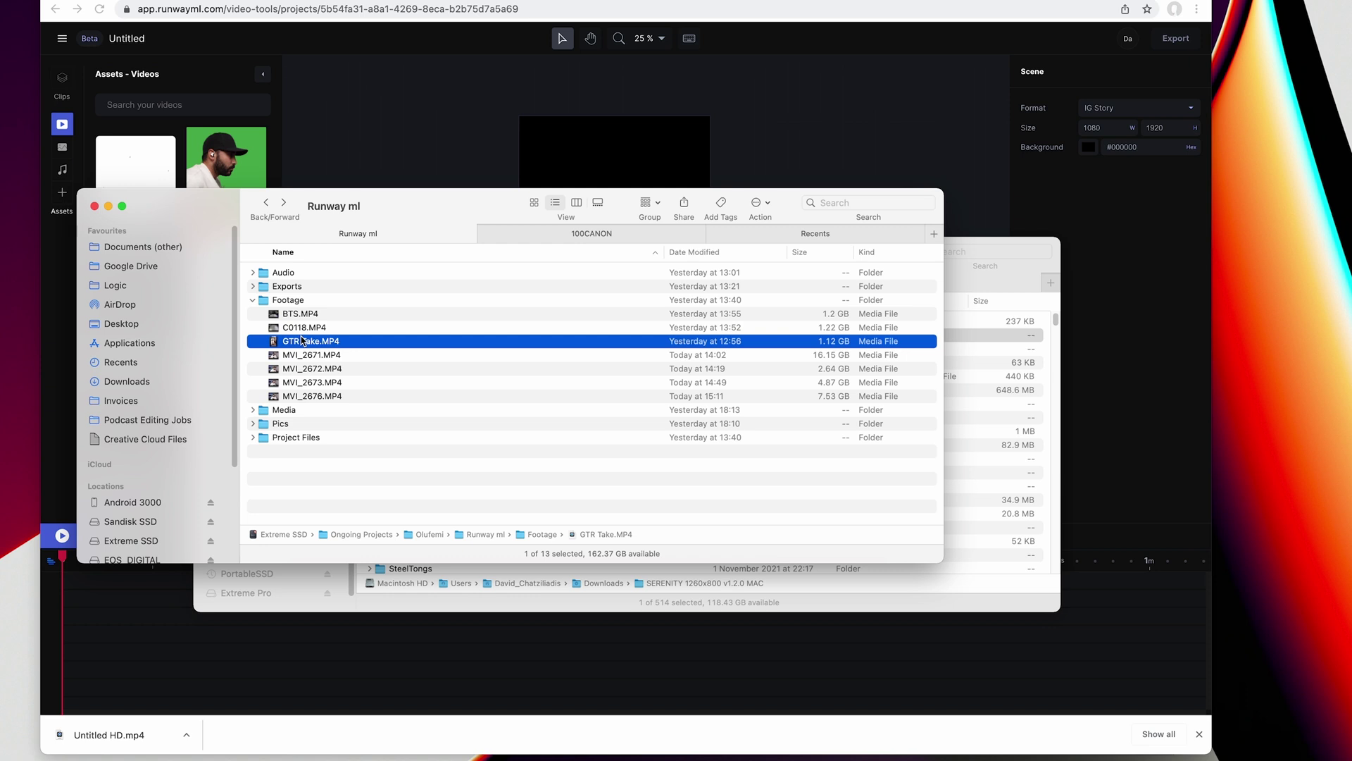
pyautogui.click(303, 343)
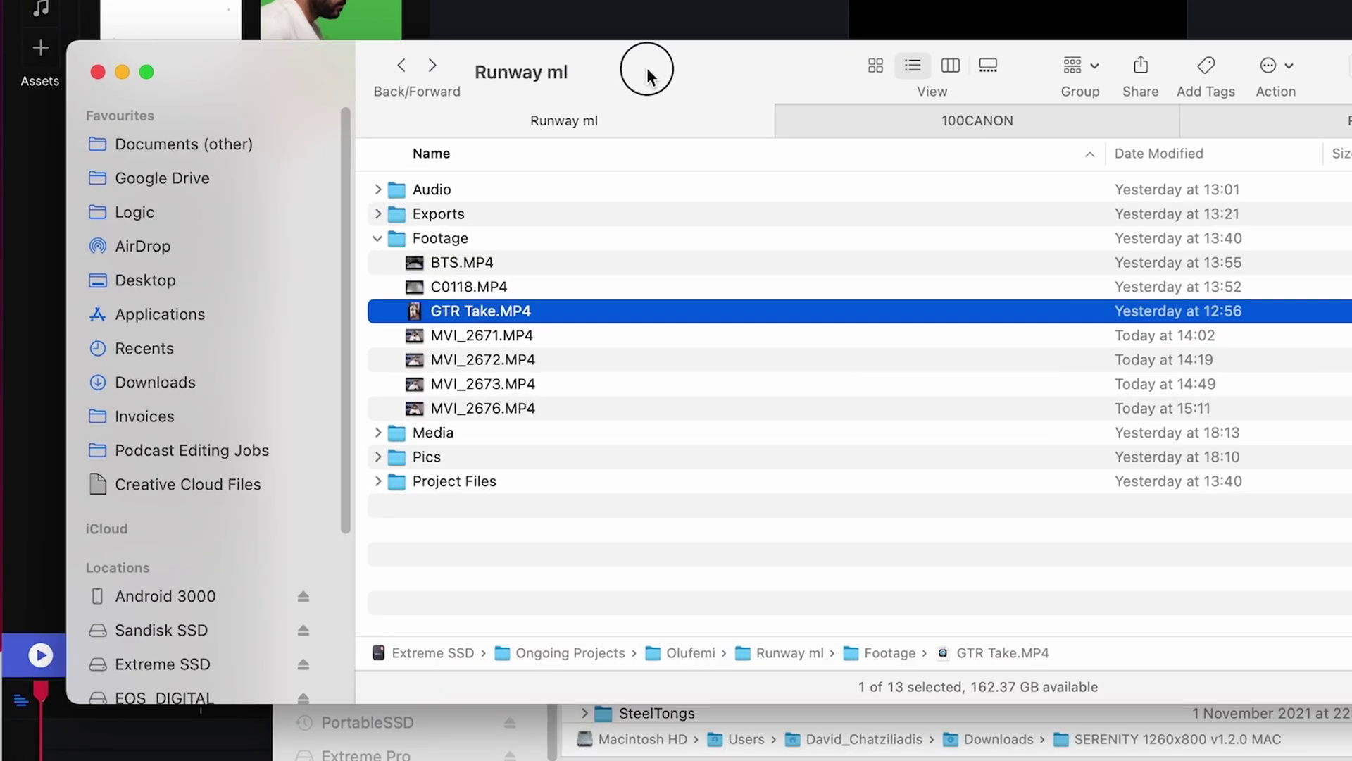
pyautogui.moveTo(647, 70); pyautogui.dragTo(1011, 68)
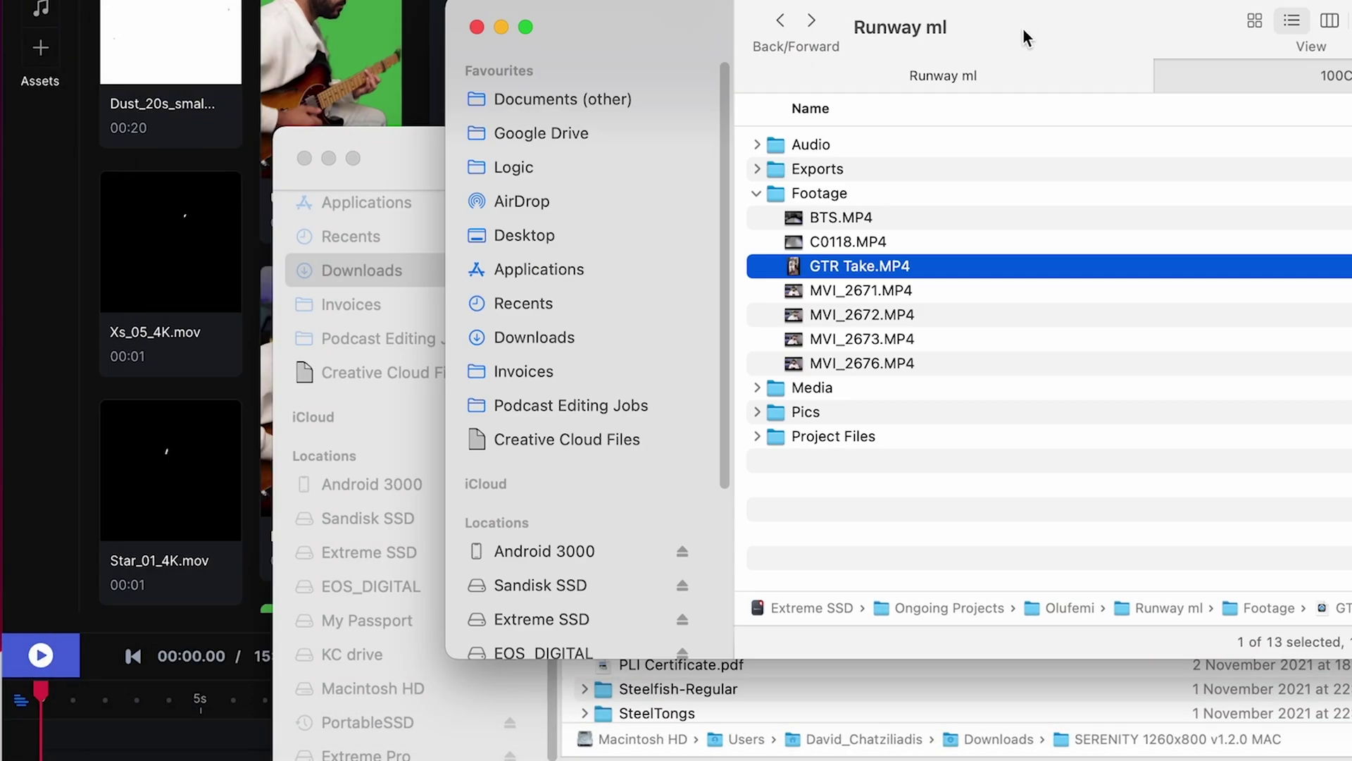
pyautogui.moveTo(824, 270); pyautogui.dragTo(181, 458)
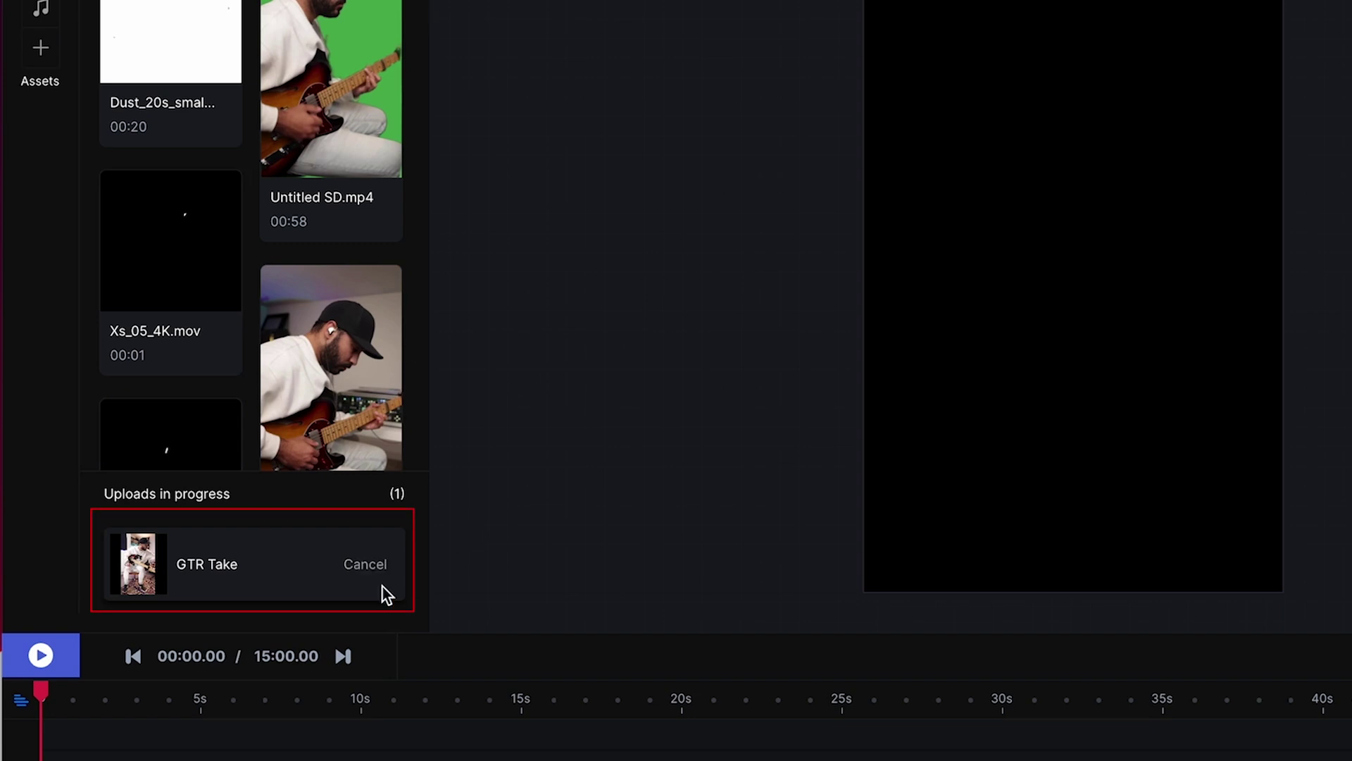
# Drag the uploaded GTR Take.MP4 onto the timeline so it fills the portrait canvas.
pyautogui.scroll(-10, 279, 407)
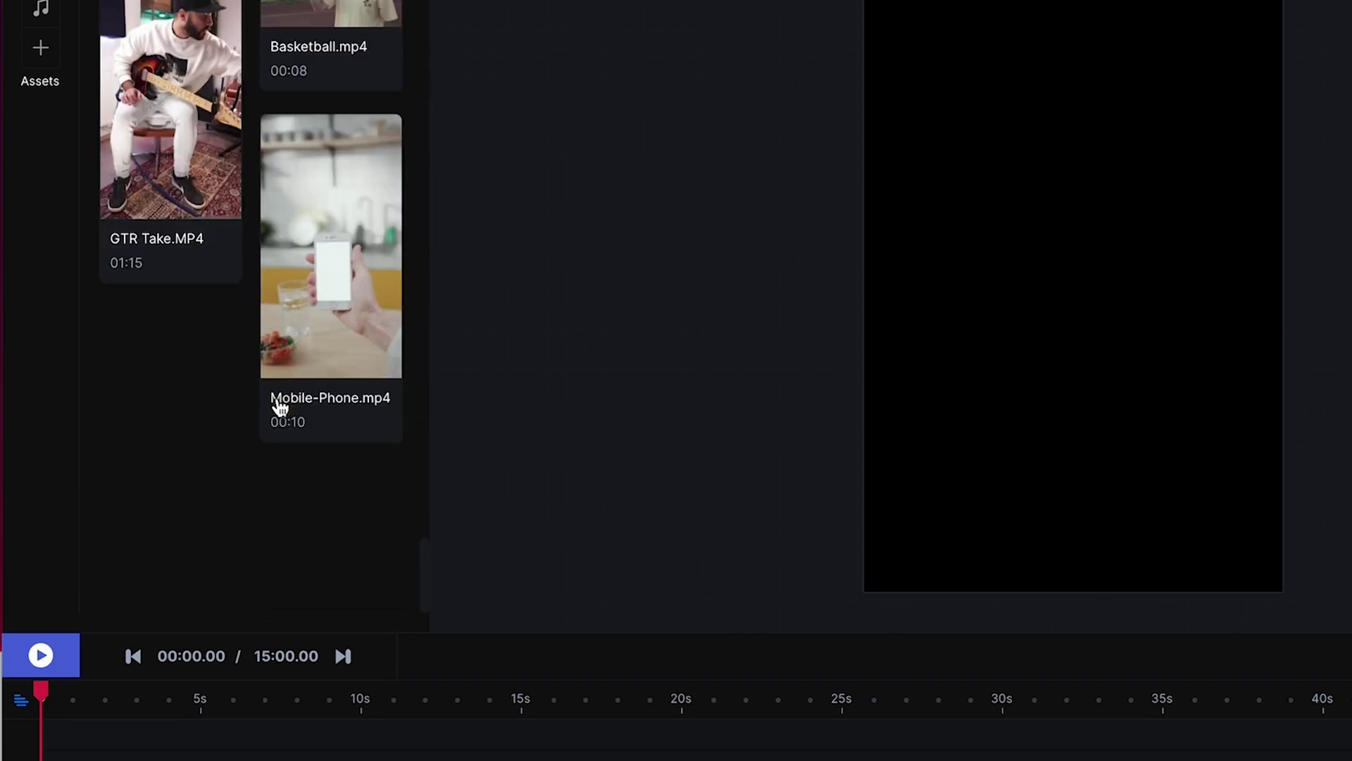
pyautogui.scroll(1, 279, 407)
pyautogui.click(151, 195)
pyautogui.moveTo(188, 259); pyautogui.dragTo(73, 625)
pyautogui.click(144, 489)
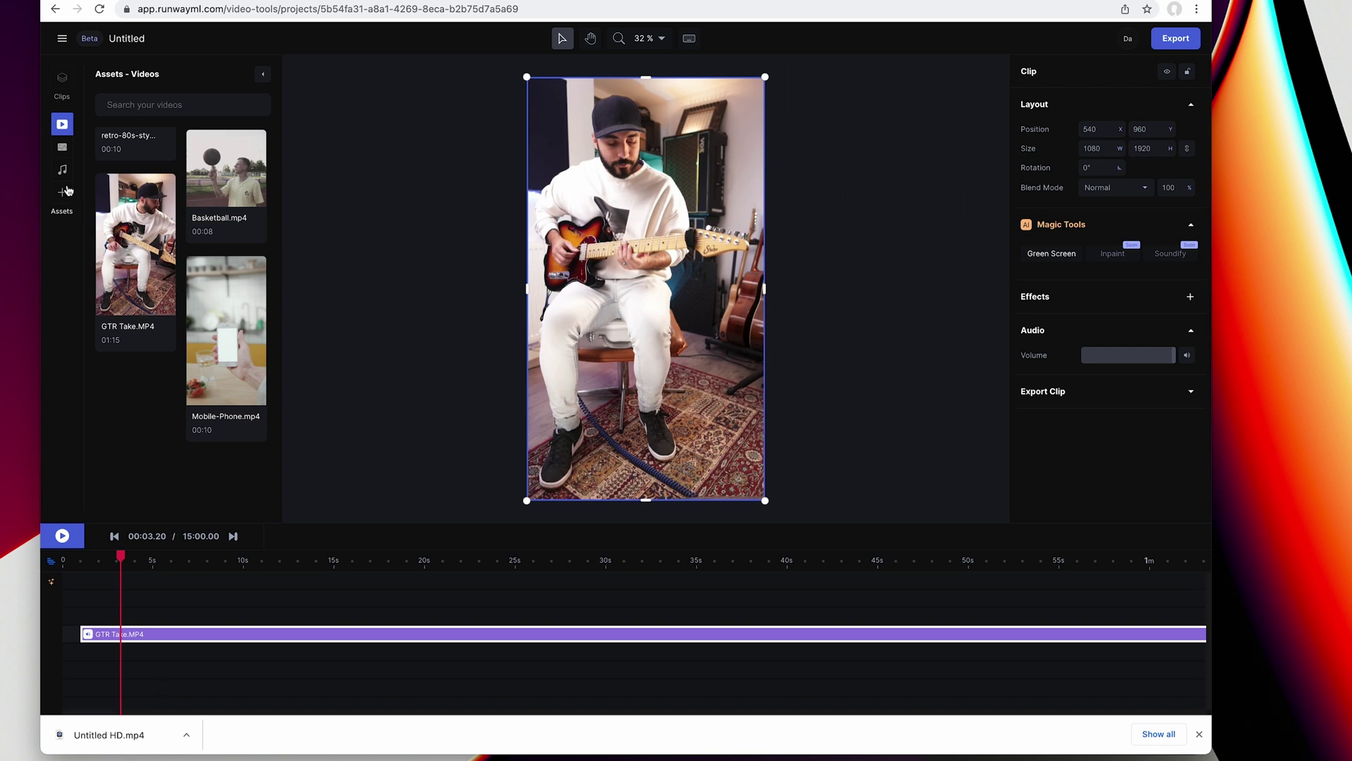
# Import Runway (with bg).wav from Finder's Exports folder into the audio assets.
pyautogui.click(65, 193)
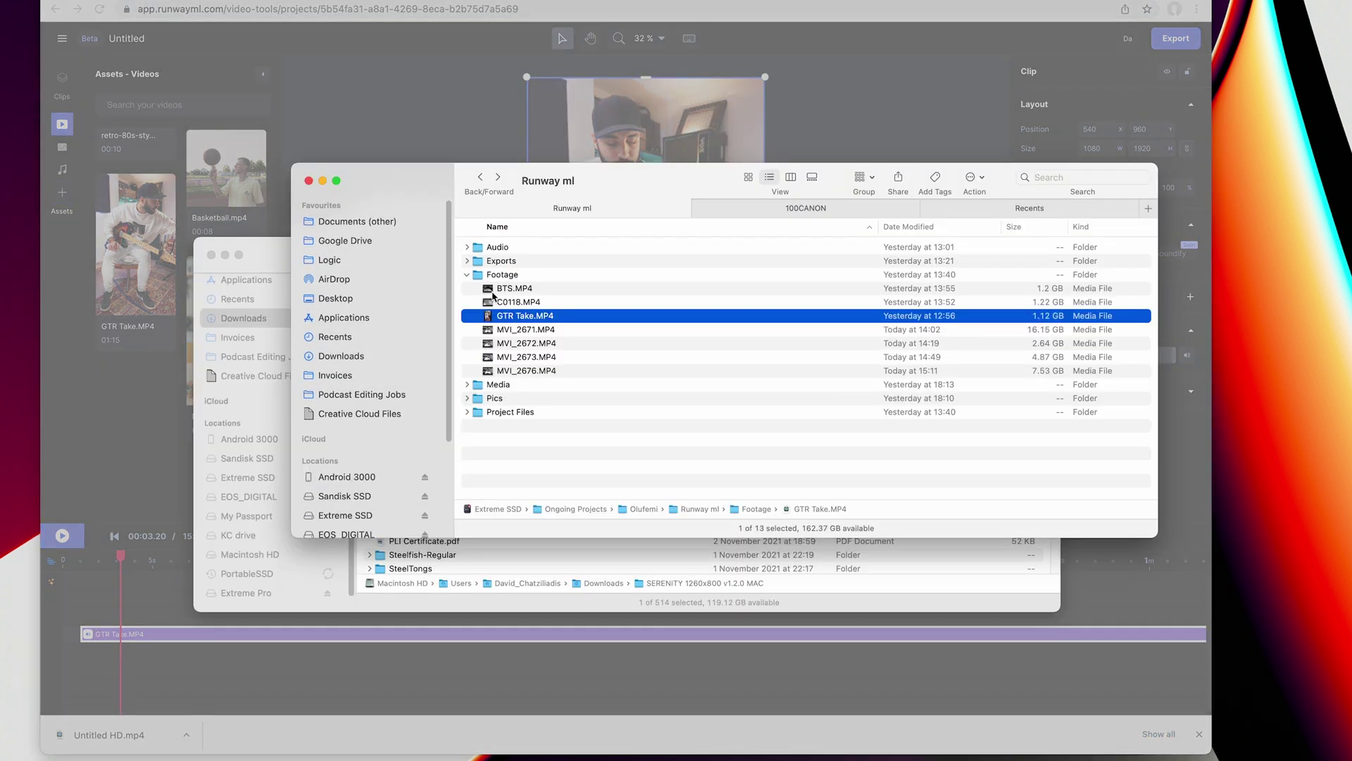
pyautogui.click(467, 259)
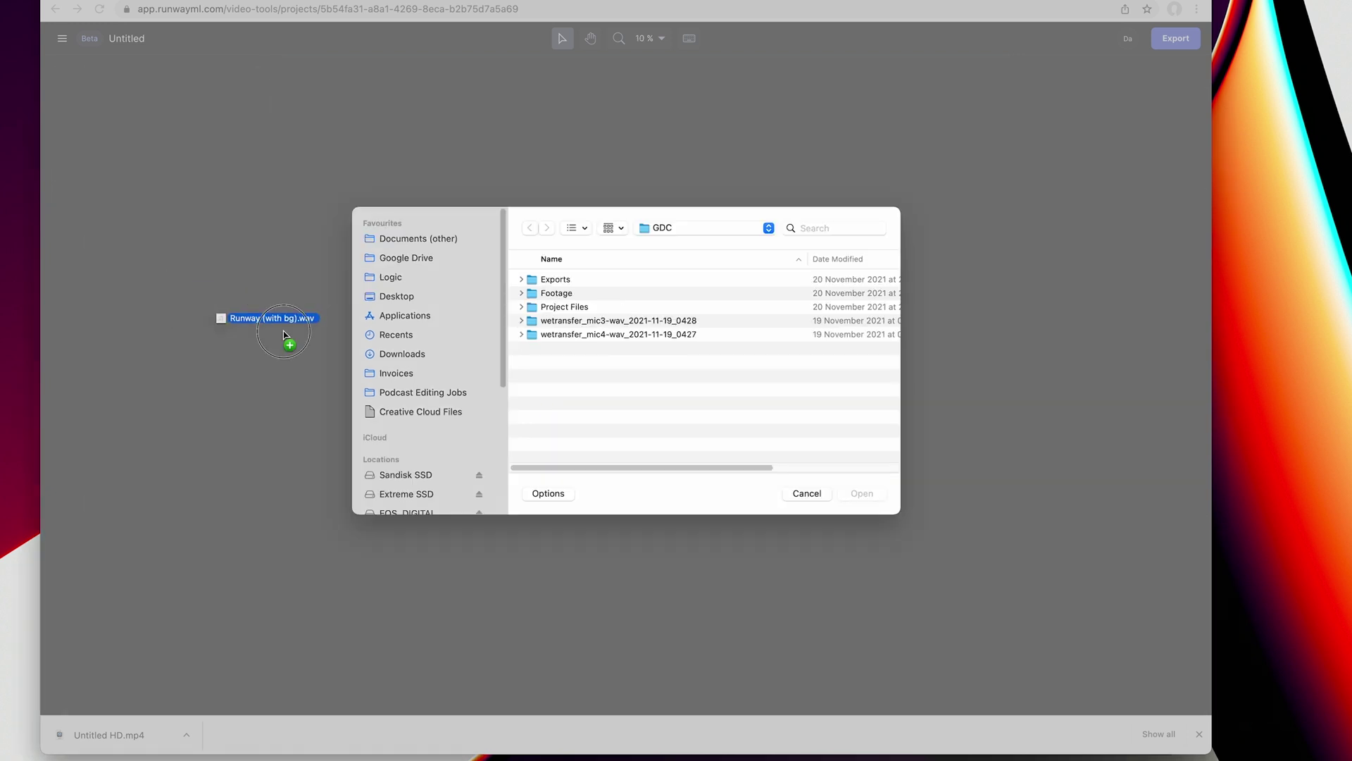
pyautogui.moveTo(288, 342); pyautogui.dragTo(54, 164)
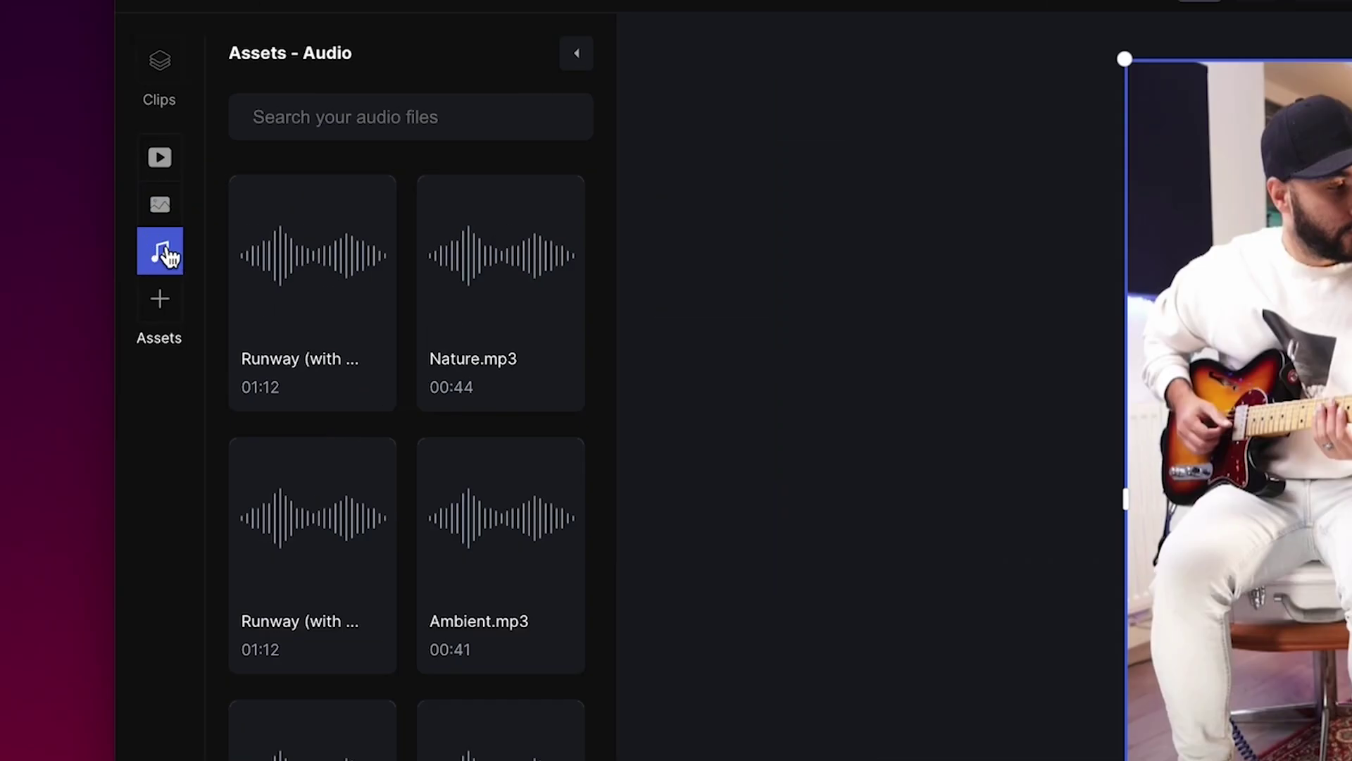
# Lay Runway (with bg).wav on the track beneath GTR Take.MP4, shifted toward the start.
pyautogui.click(328, 301)
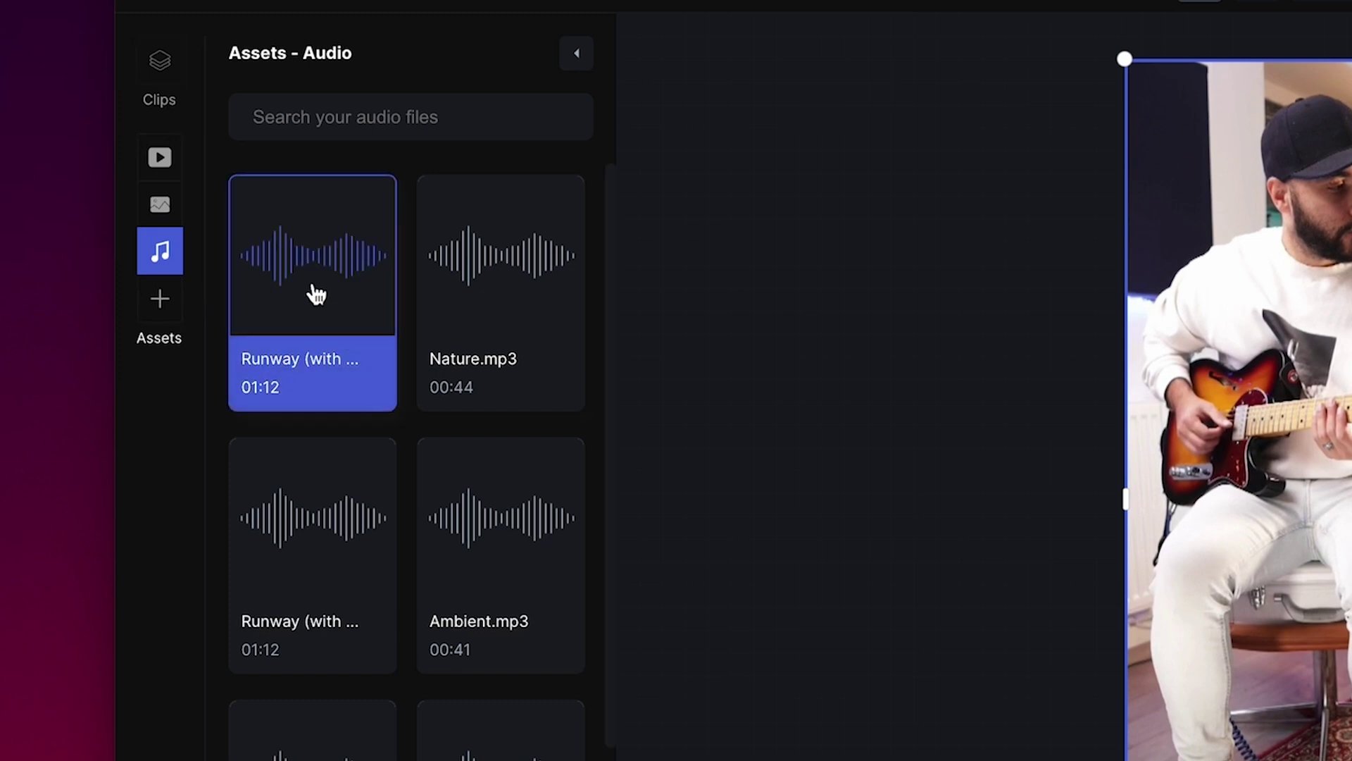
pyautogui.moveTo(316, 294); pyautogui.dragTo(304, 633)
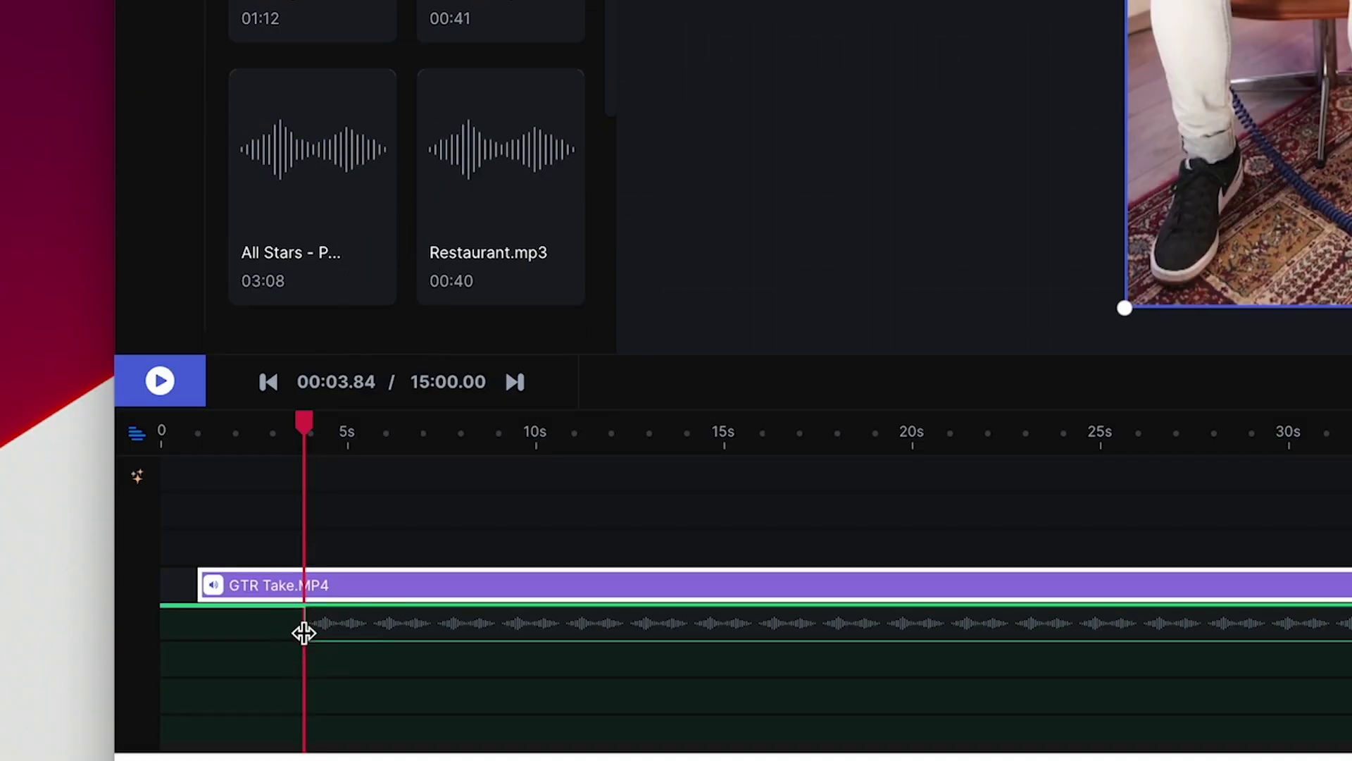
pyautogui.moveTo(304, 423); pyautogui.dragTo(552, 426)
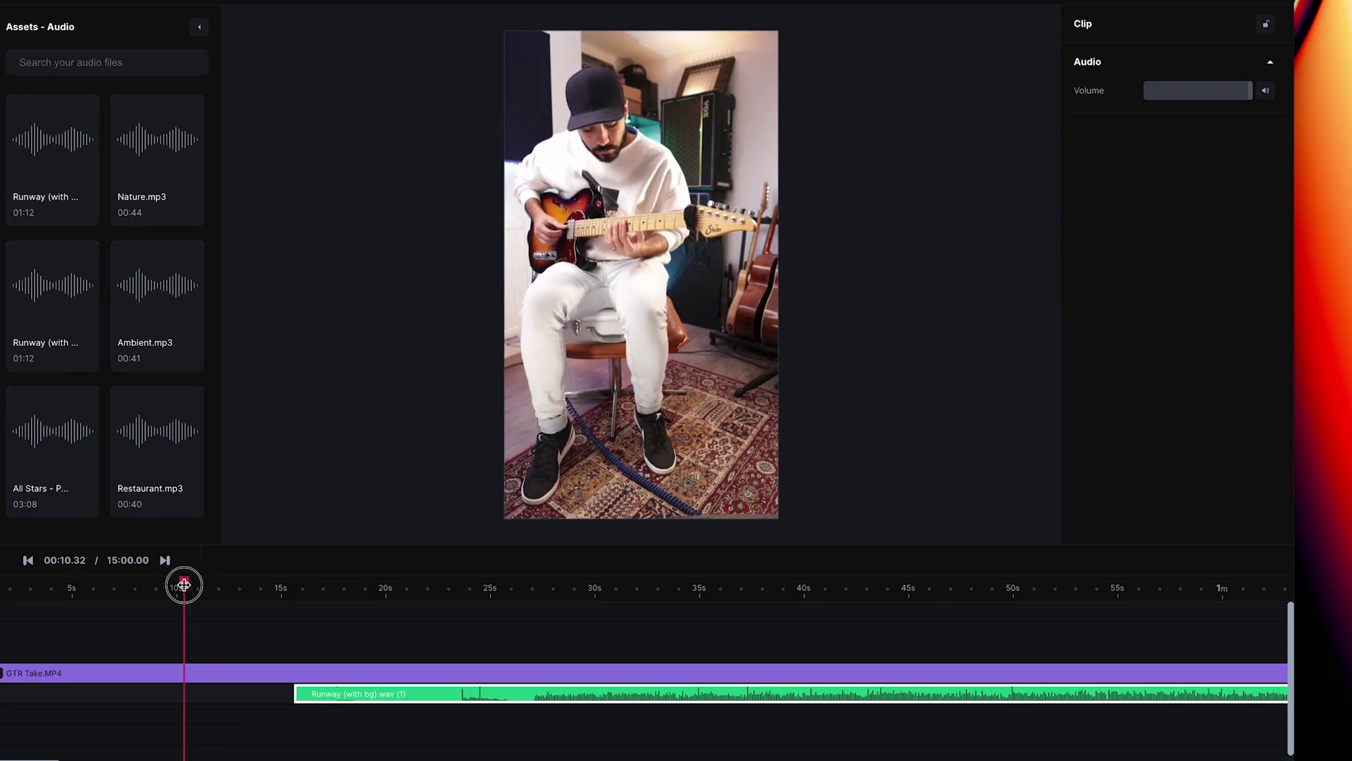
pyautogui.moveTo(184, 584); pyautogui.dragTo(189, 584)
pyautogui.moveTo(391, 695); pyautogui.dragTo(163, 700)
pyautogui.click(163, 673)
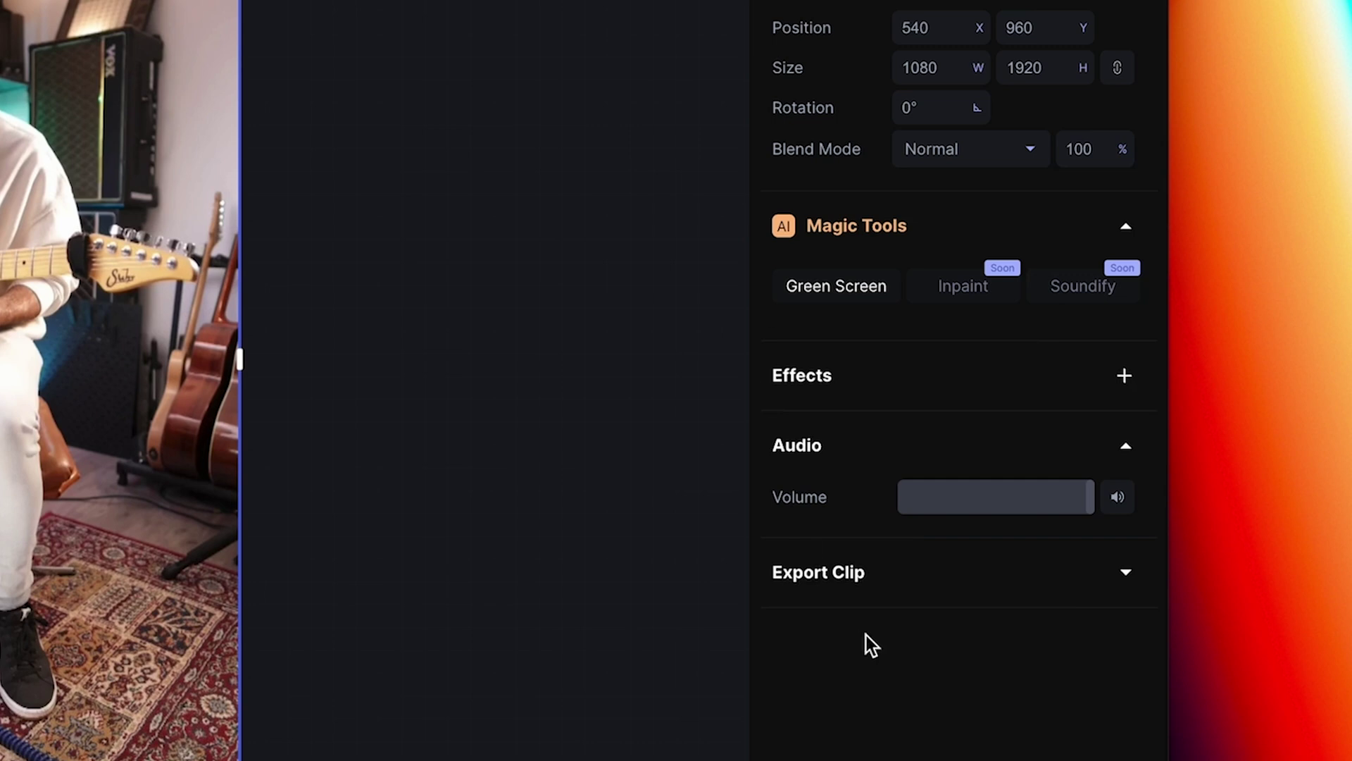
# Mute GTR Take.MP4's own volume to zero and play back from about 10.3 s.
pyautogui.click(1117, 507)
pyautogui.click(1118, 501)
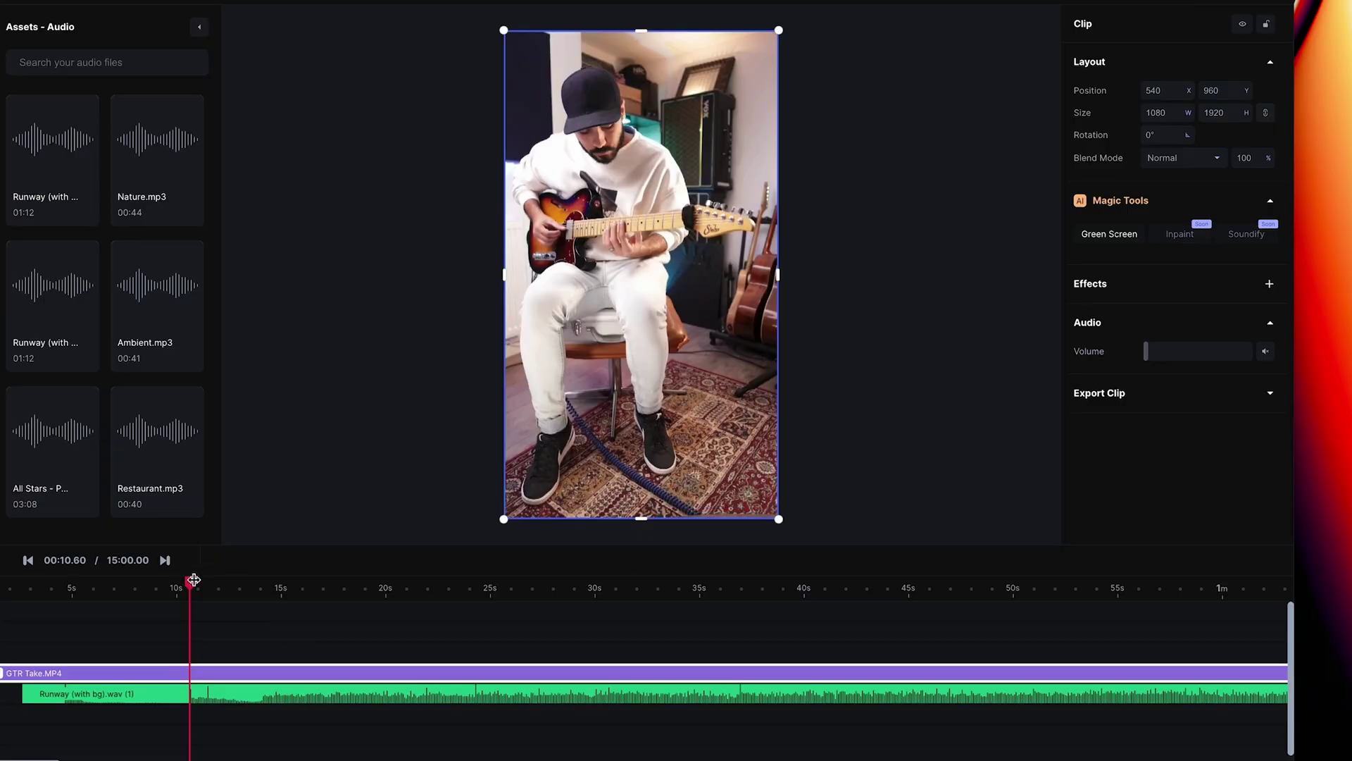
pyautogui.moveTo(187, 583); pyautogui.dragTo(182, 589)
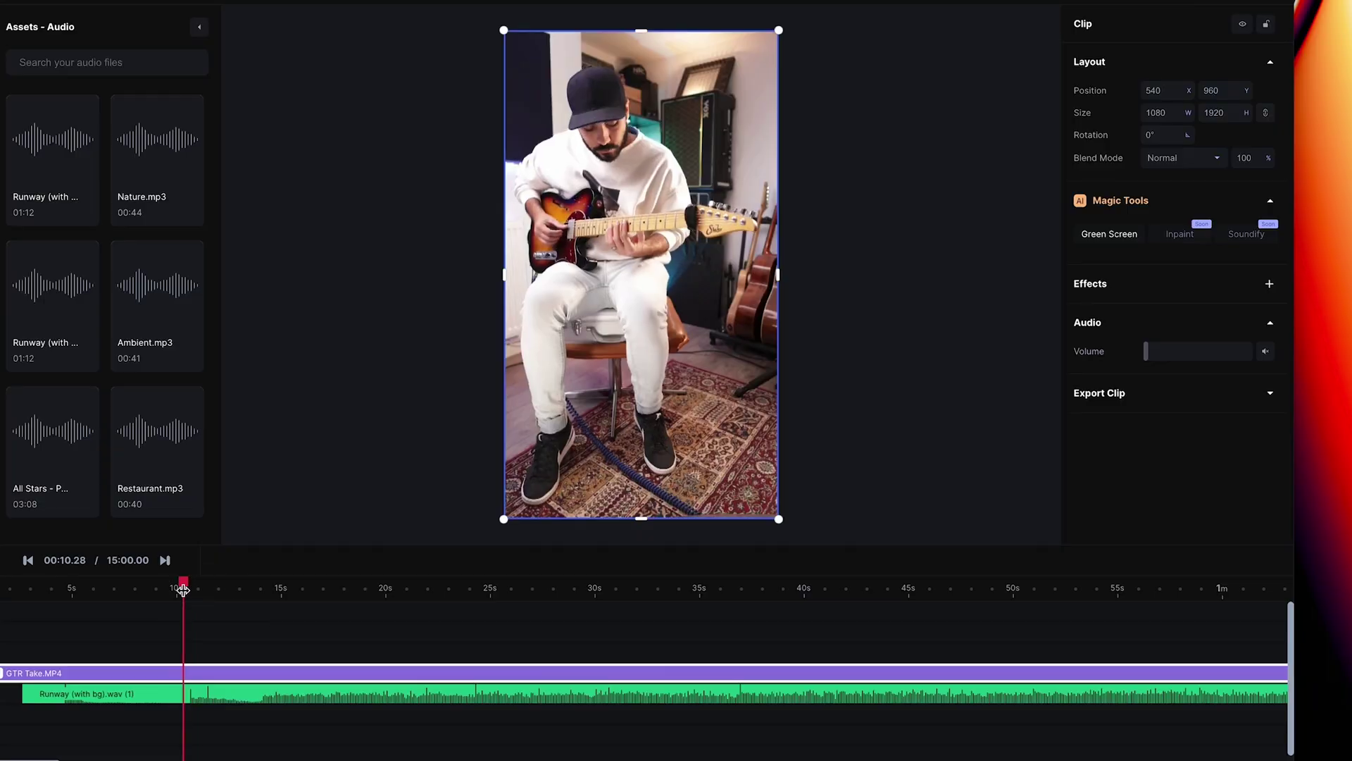
pyautogui.press('space')
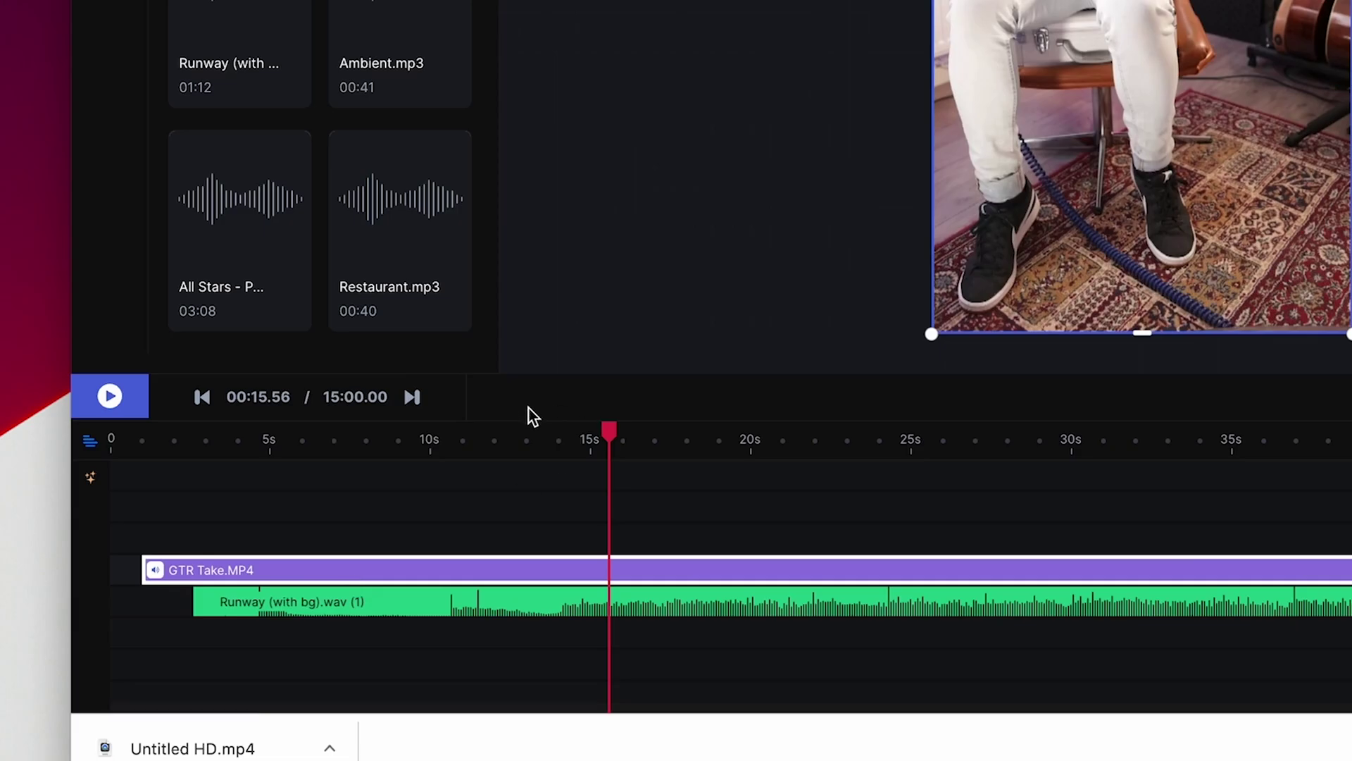
# Split GTR Take.MP4 and Runway (with bg).wav at the 10.5-second playhead.
pyautogui.moveTo(528, 437); pyautogui.dragTo(447, 440)
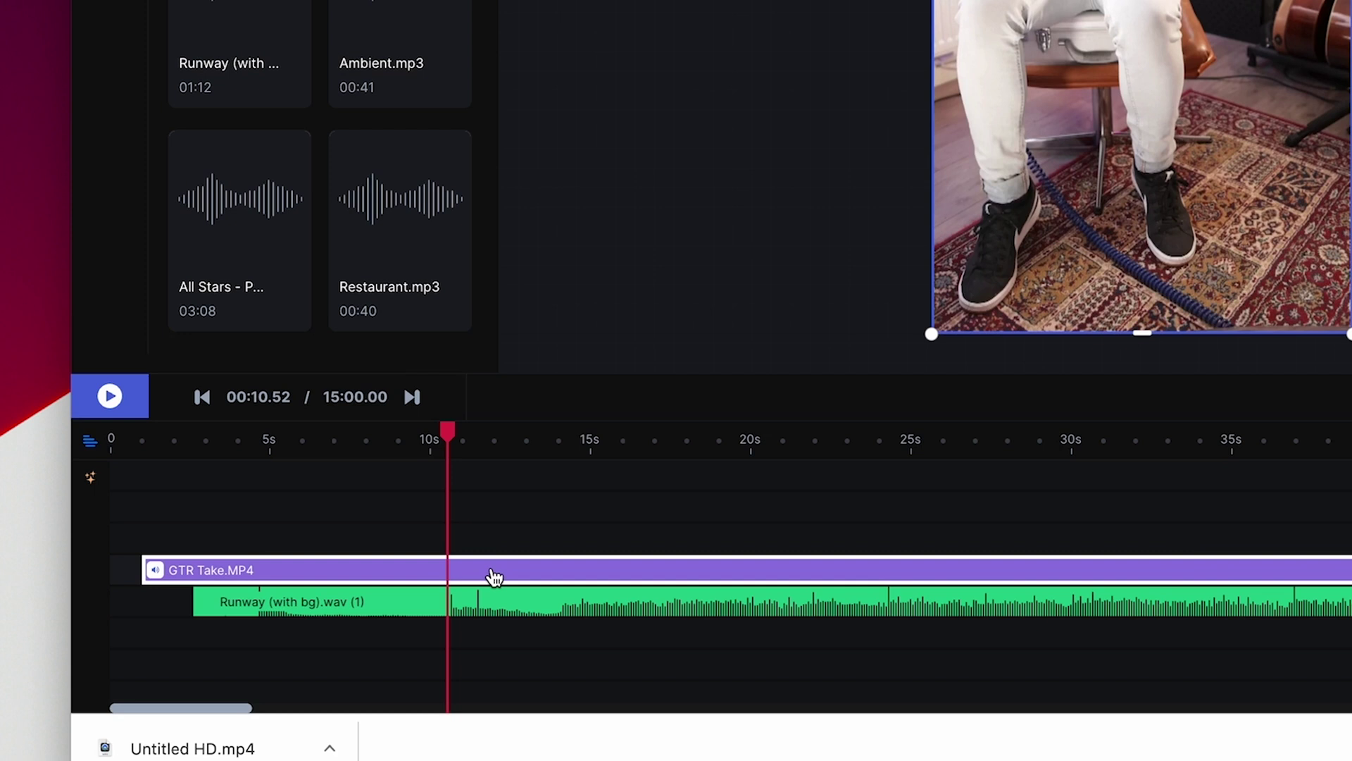
pyautogui.press('s')
pyautogui.click(489, 598)
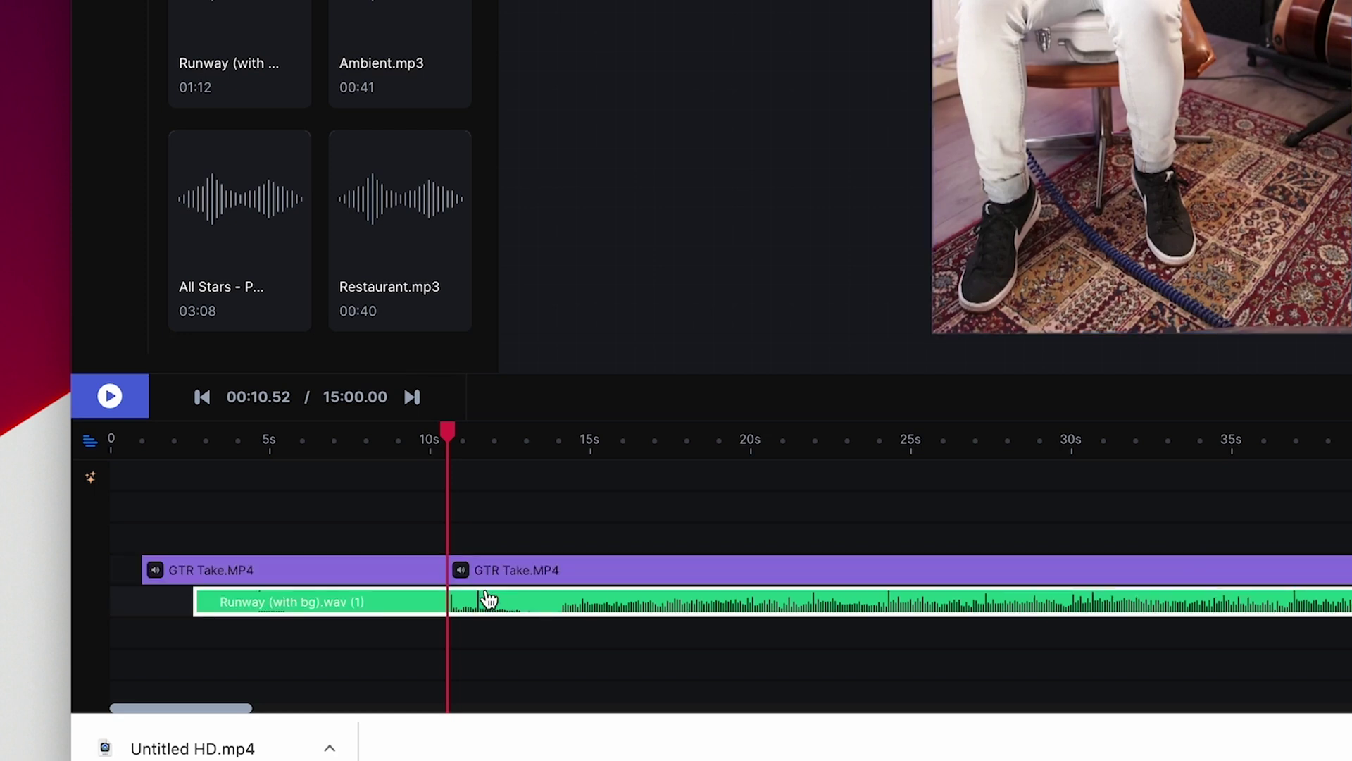
pyautogui.press('s')
# Delete both clips' first pieces and slide the remainders to start at 0.
pyautogui.click(426, 567)
pyautogui.press('Delete')
pyautogui.click(403, 596)
pyautogui.press('Delete')
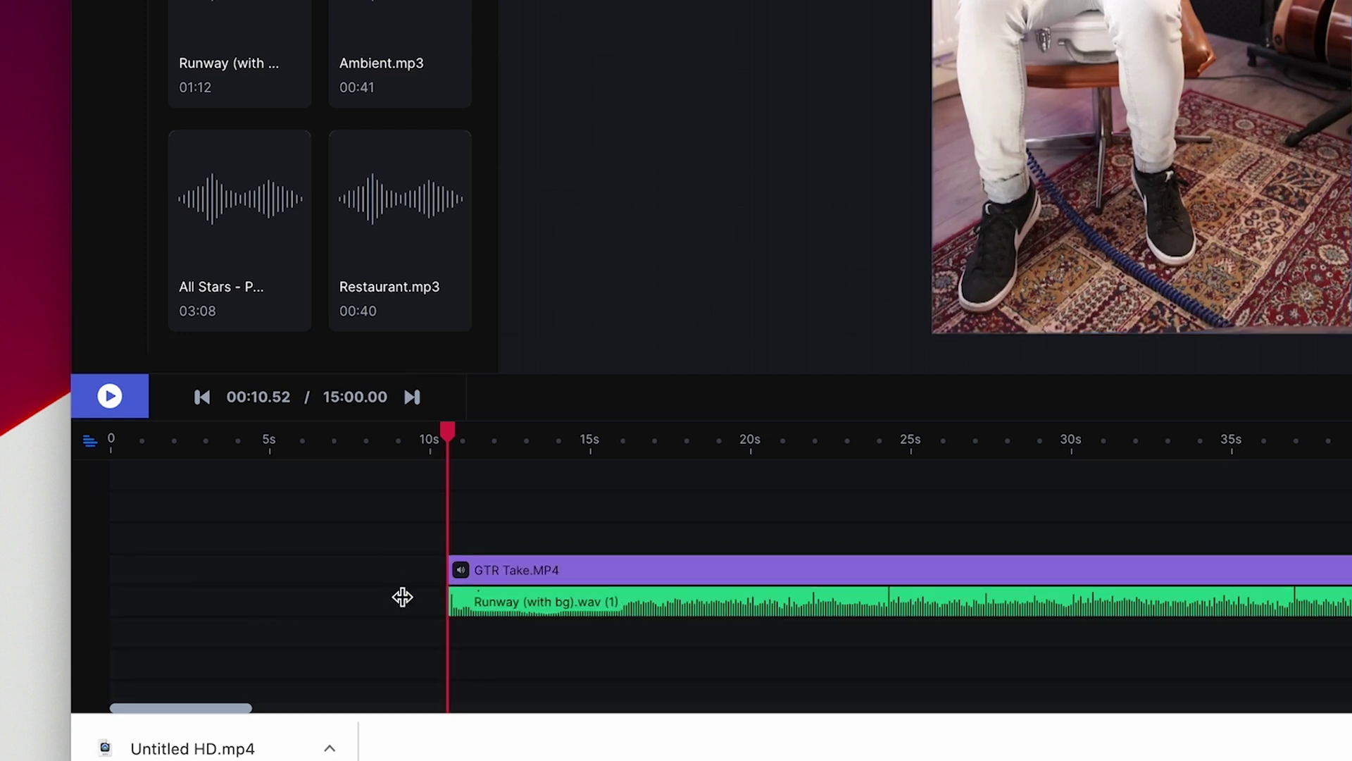
pyautogui.moveTo(489, 568); pyautogui.dragTo(370, 593)
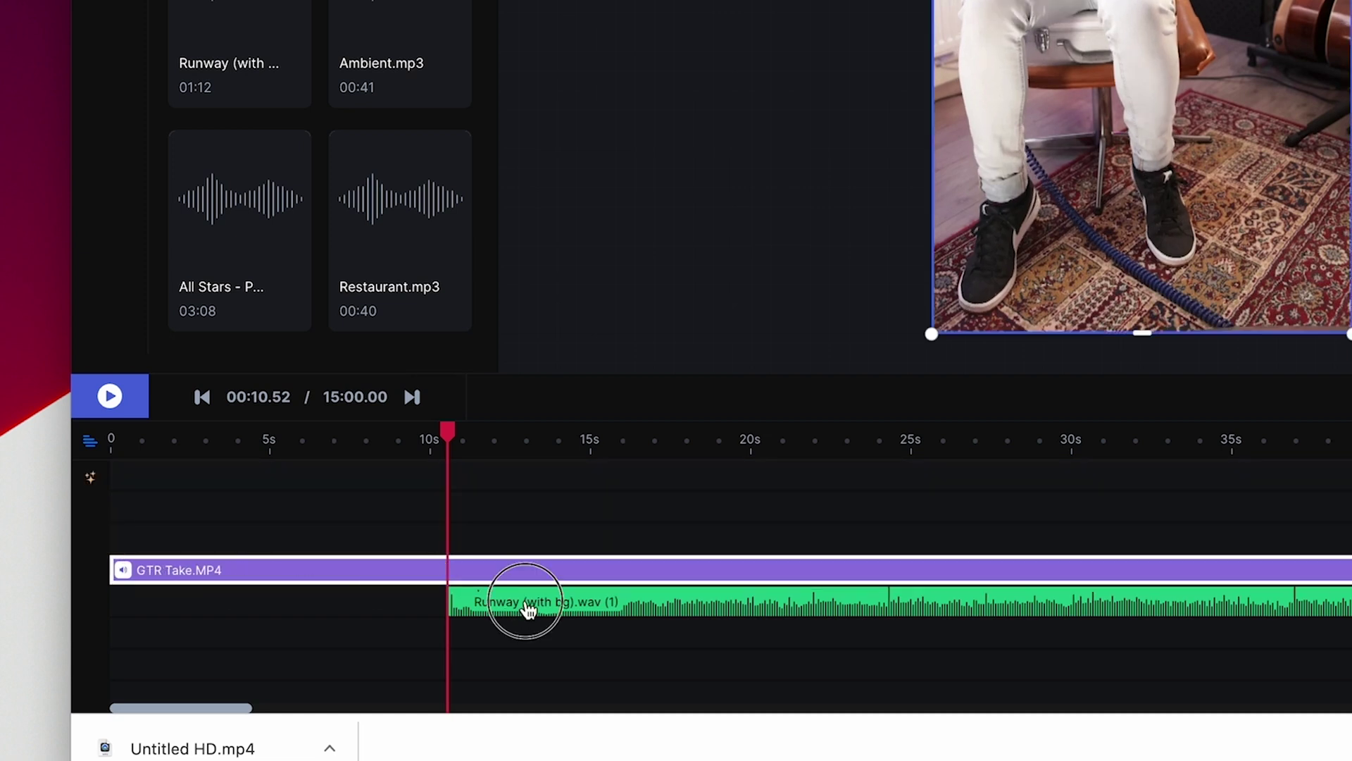
pyautogui.moveTo(524, 606); pyautogui.dragTo(188, 609)
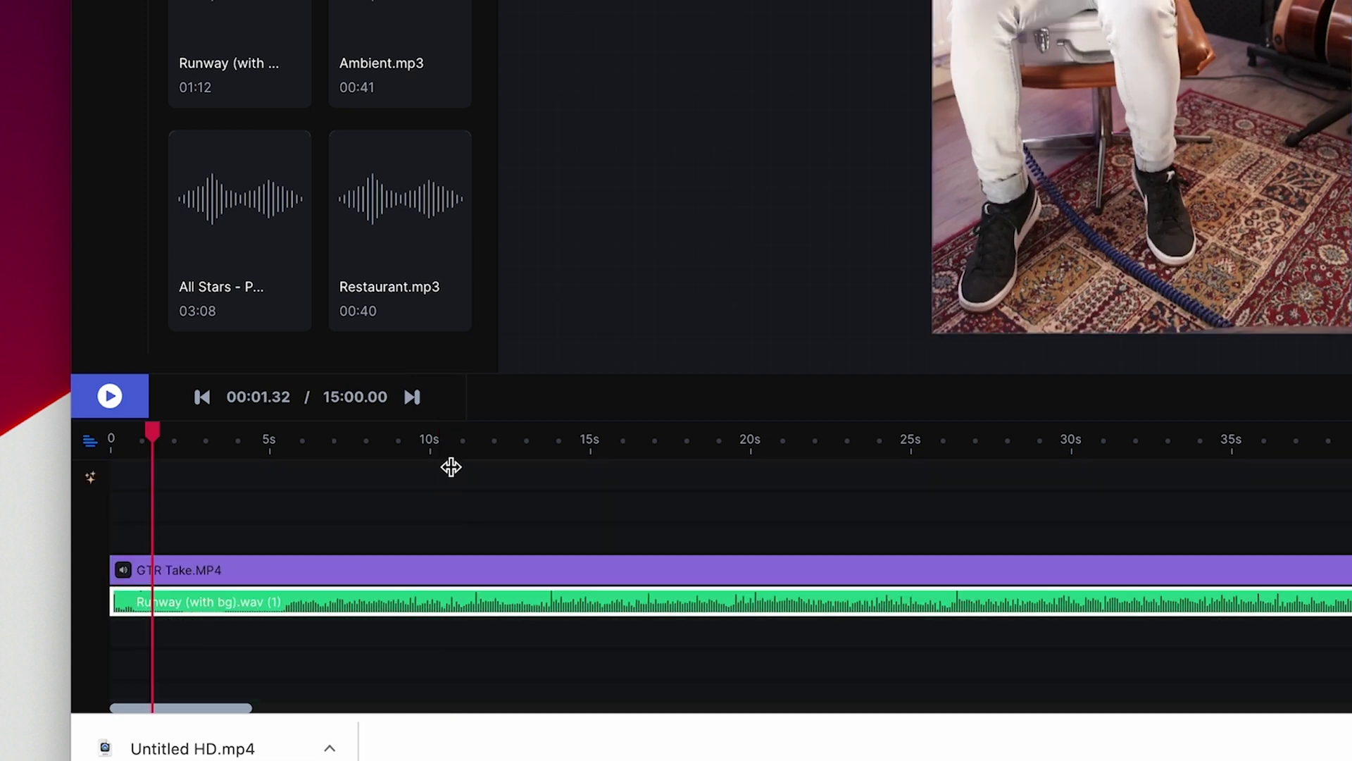
pyautogui.click(389, 525)
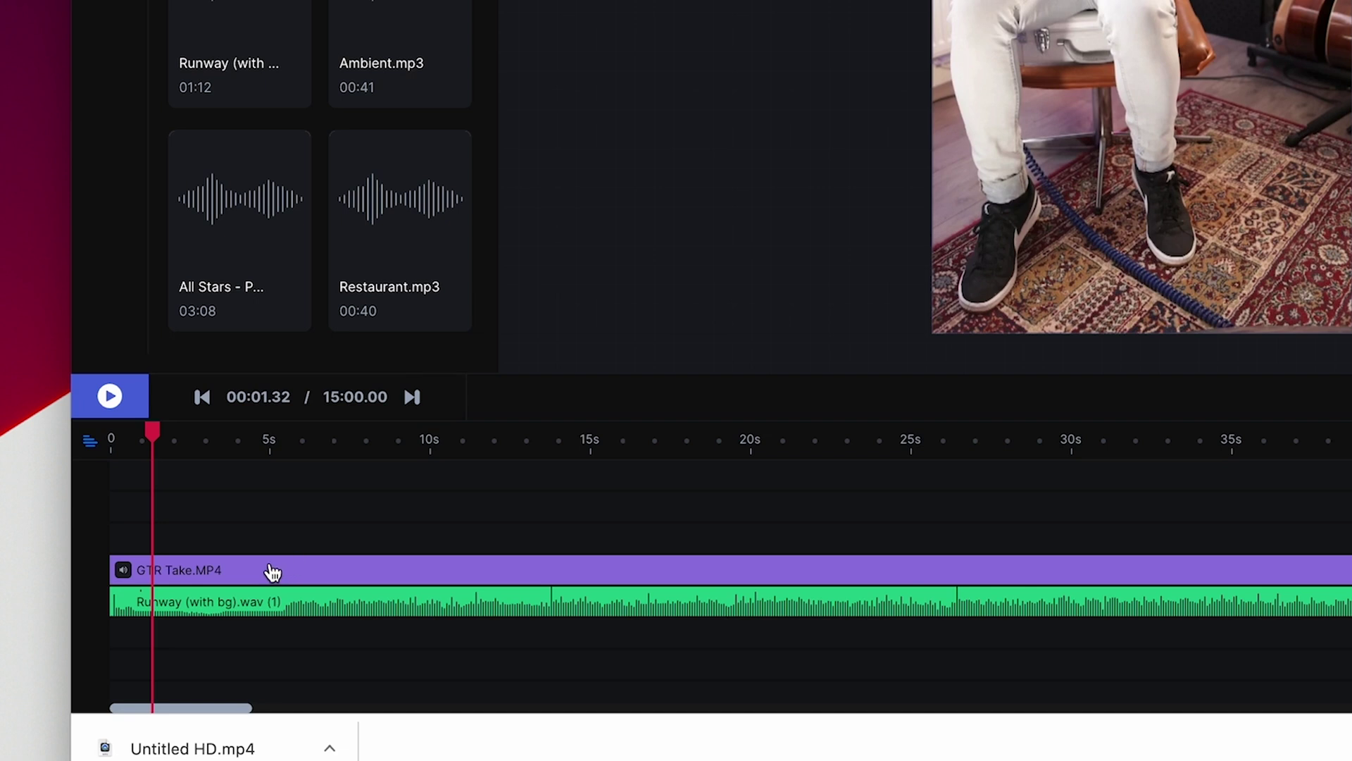
# In Green Screen, mask the guitarist's shoes, knees, chest, head, arms, guitar and chair.
pyautogui.click(272, 571)
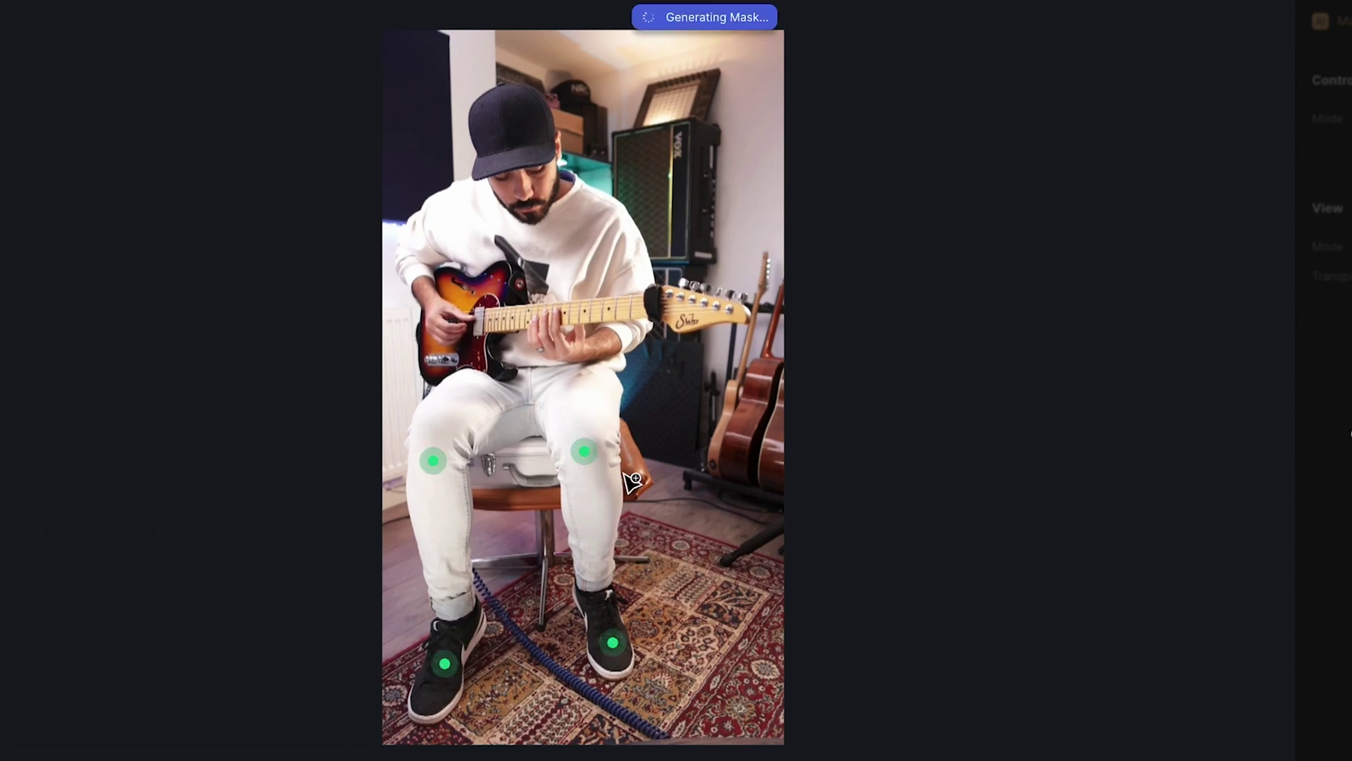
pyautogui.click(524, 463)
pyautogui.click(563, 243)
pyautogui.click(512, 123)
pyautogui.click(464, 214)
pyautogui.click(415, 241)
pyautogui.click(458, 296)
pyautogui.click(611, 265)
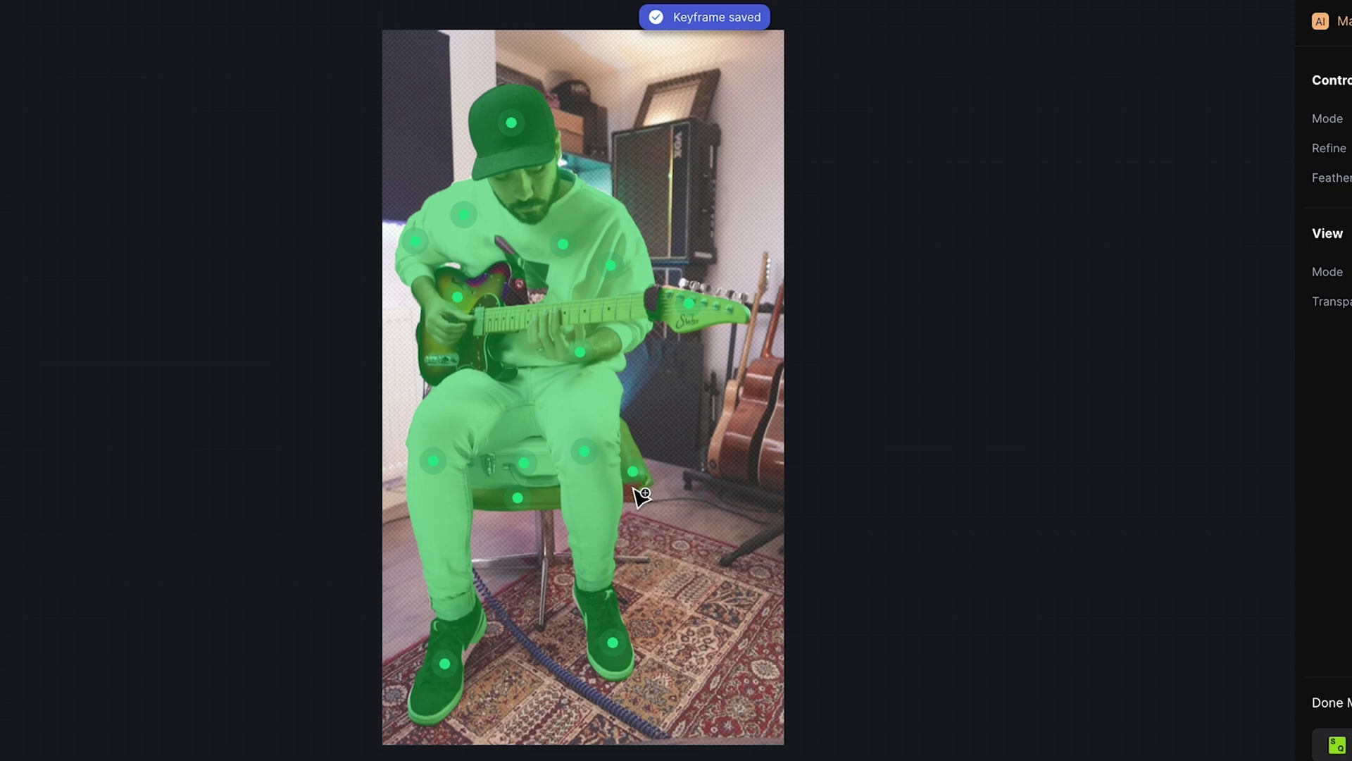
pyautogui.click(629, 488)
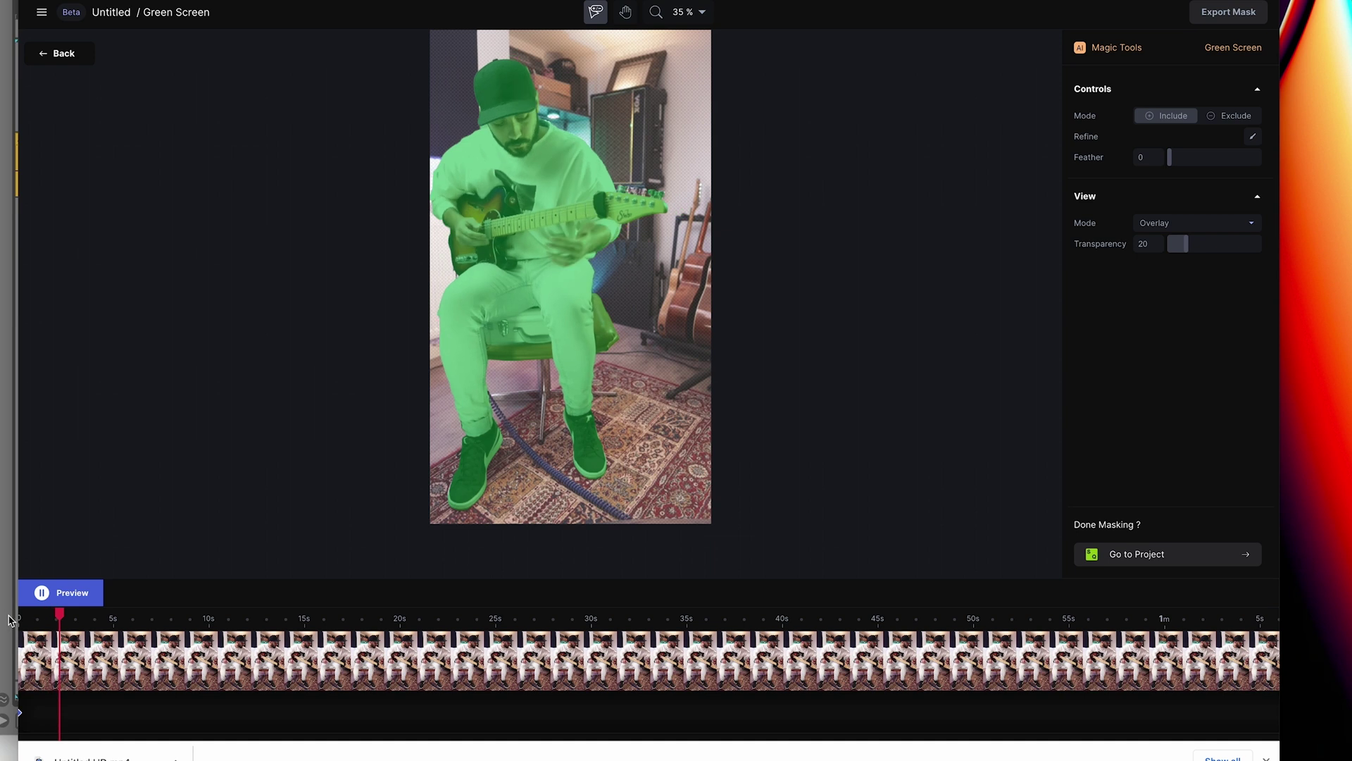
# Return to the first frame, then scrub to about 6 s and play to review the mask.
pyautogui.click(37, 618)
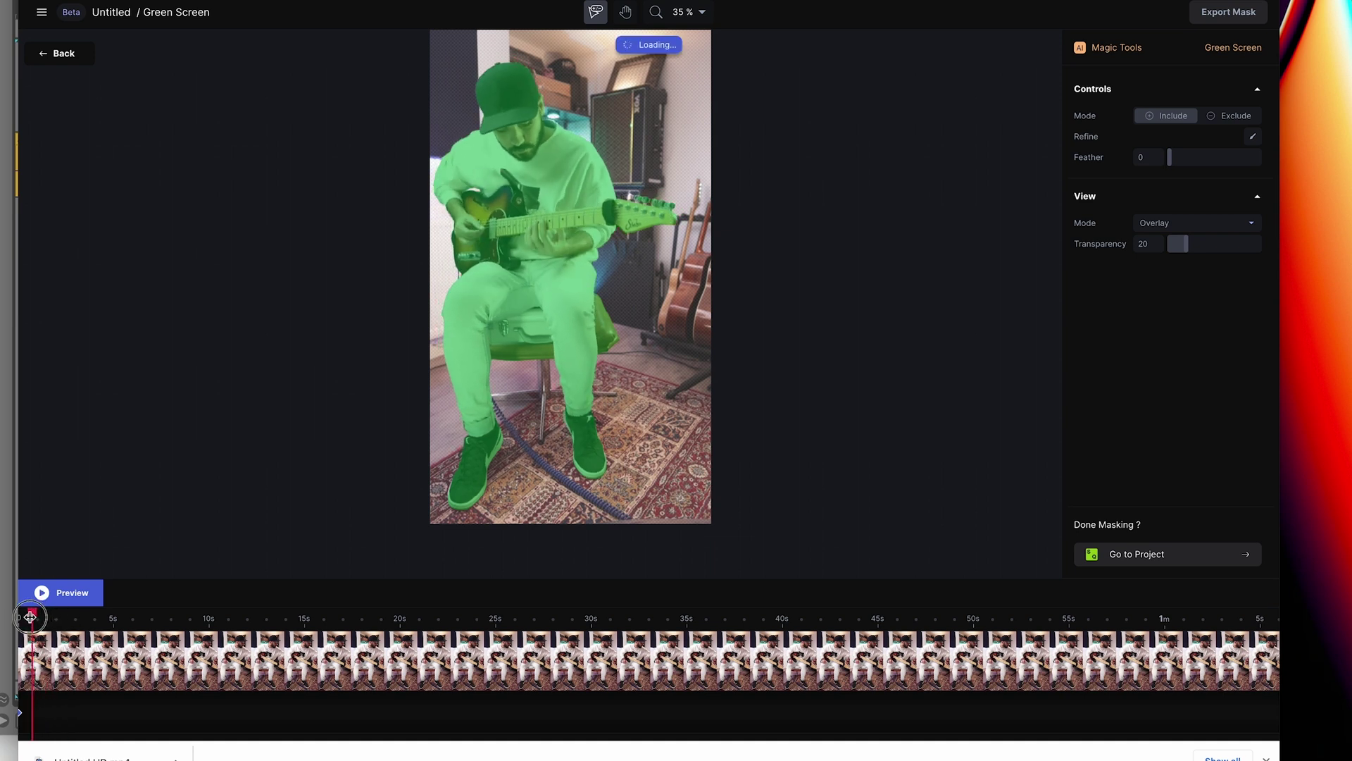
pyautogui.click(24, 618)
pyautogui.moveTo(23, 618); pyautogui.dragTo(48, 620)
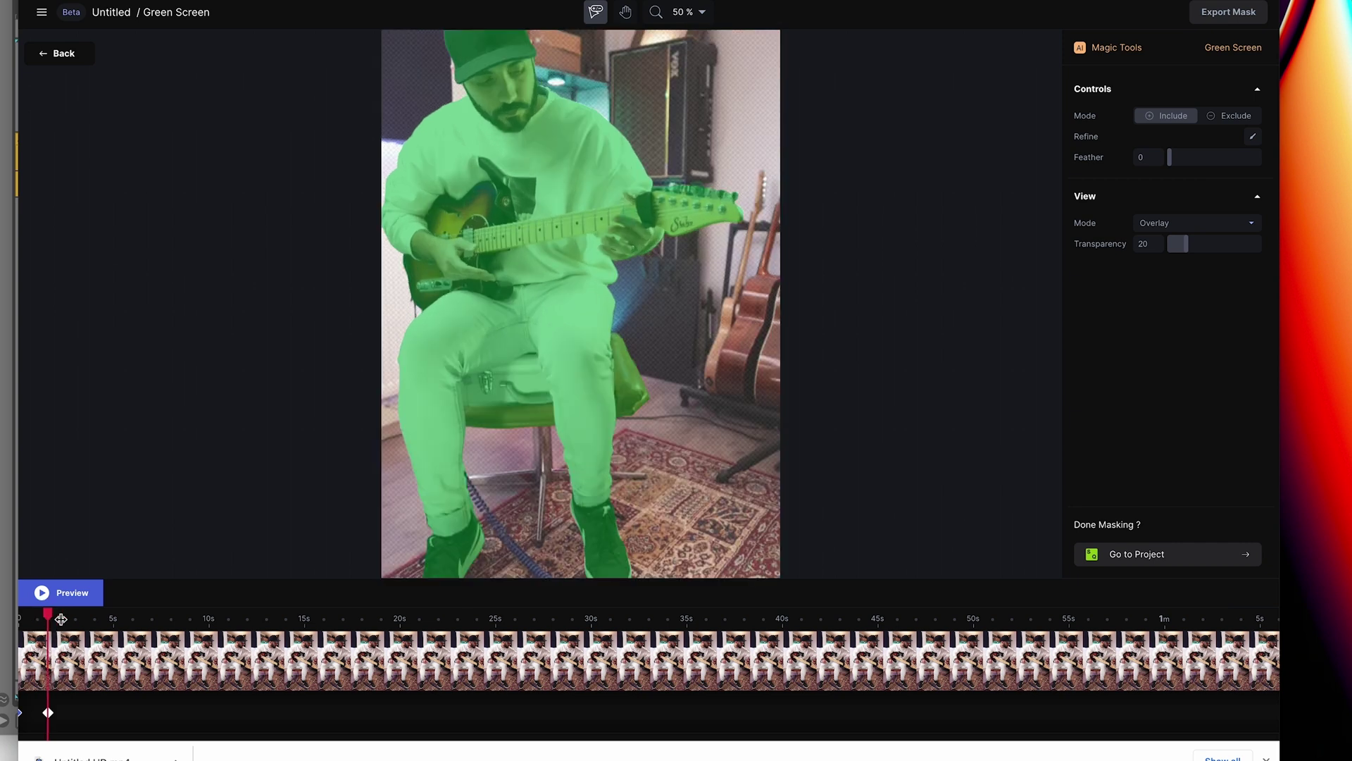
pyautogui.moveTo(55, 618); pyautogui.dragTo(137, 617)
pyautogui.press('space')
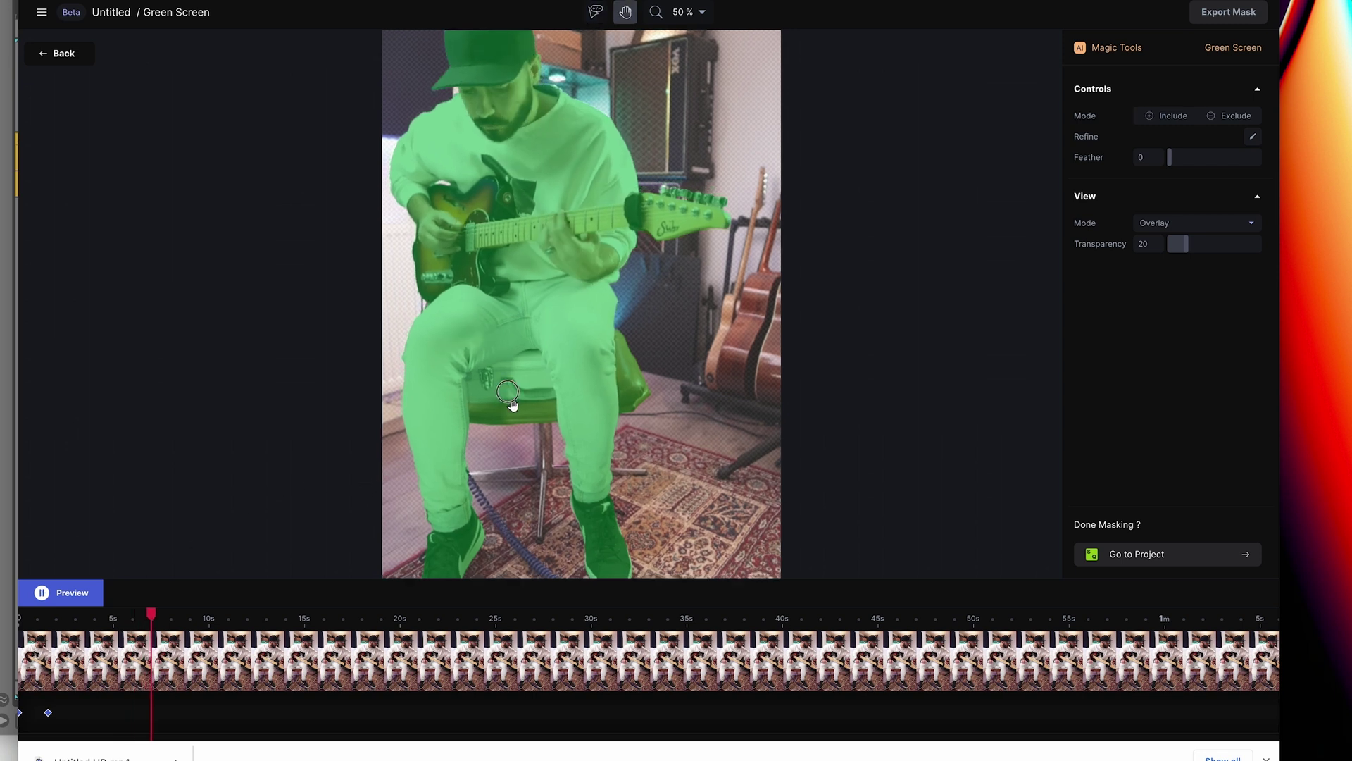
pyautogui.press('space')
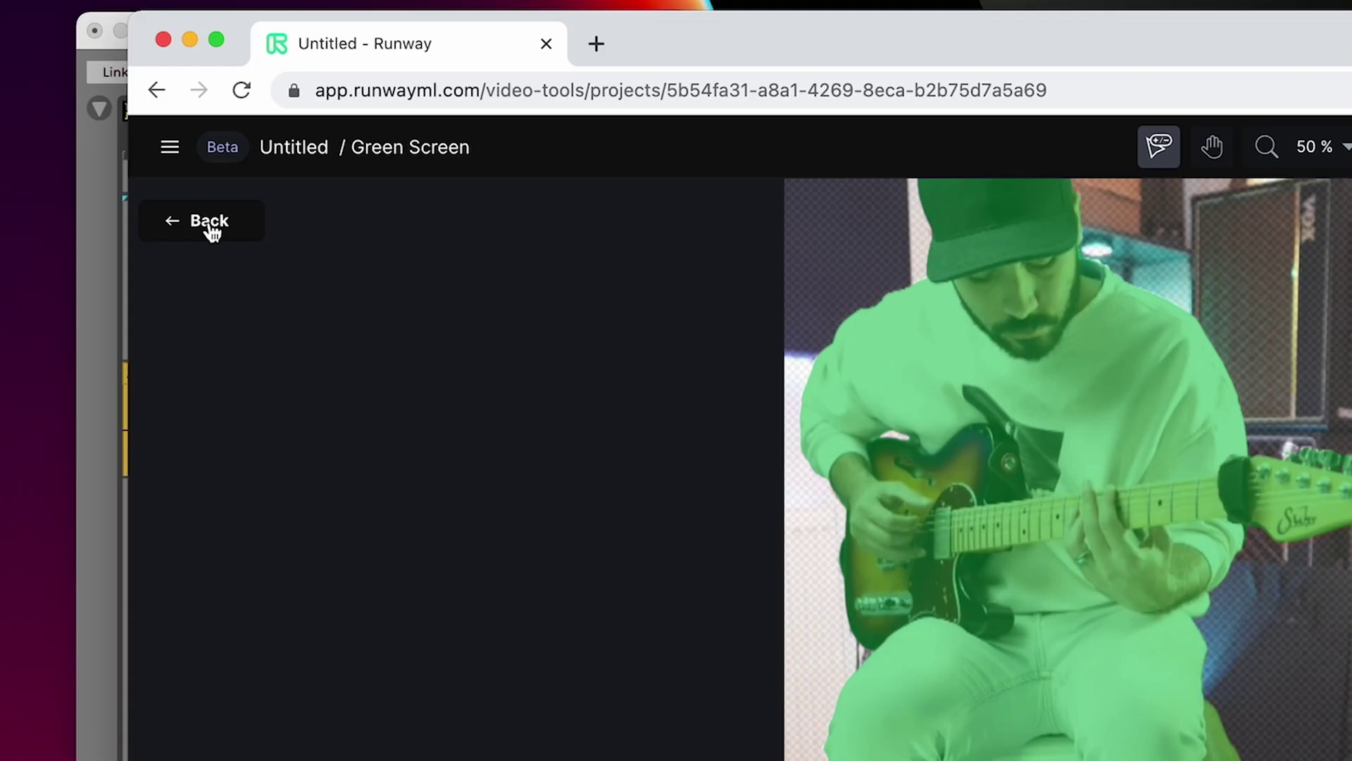
# Back in the editor, reposition the cut-out guitarist clip, snapping it to the top edge.
pyautogui.click(211, 231)
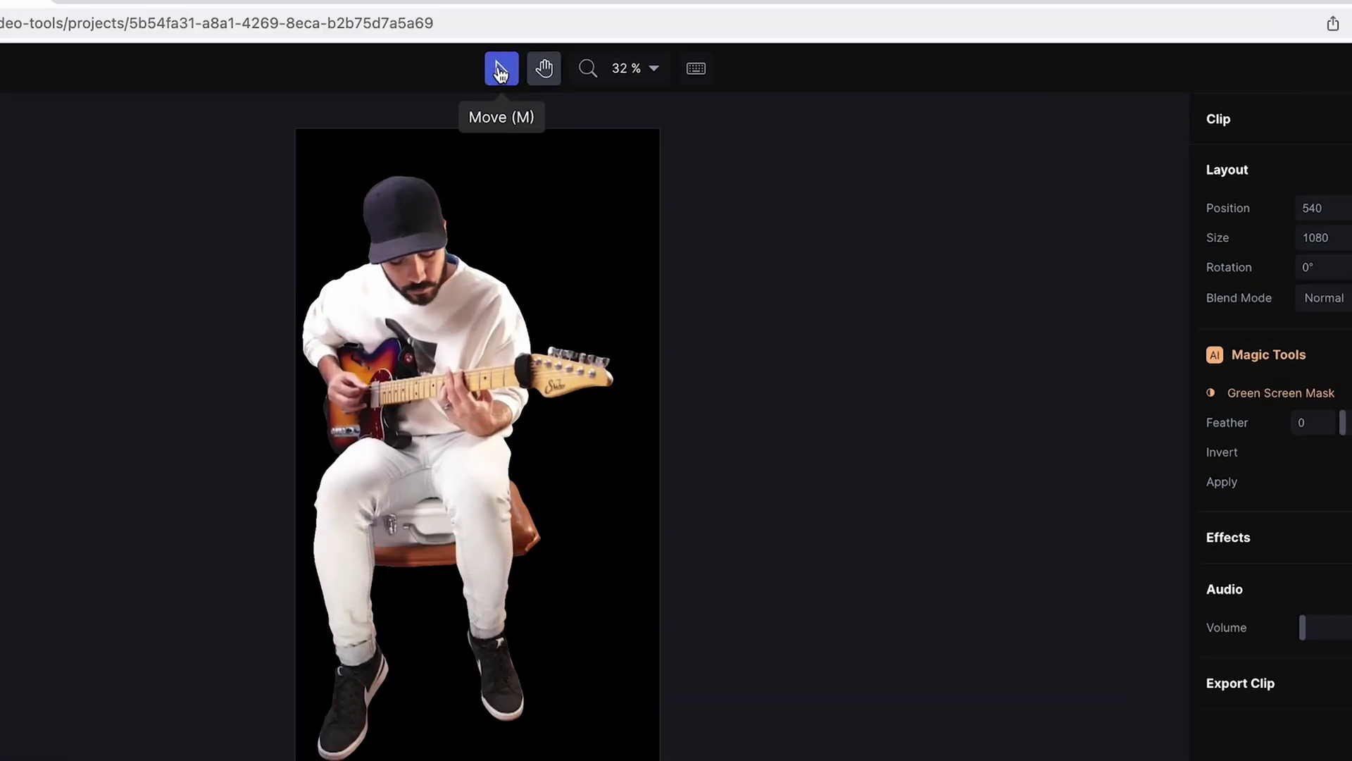
pyautogui.click(543, 1)
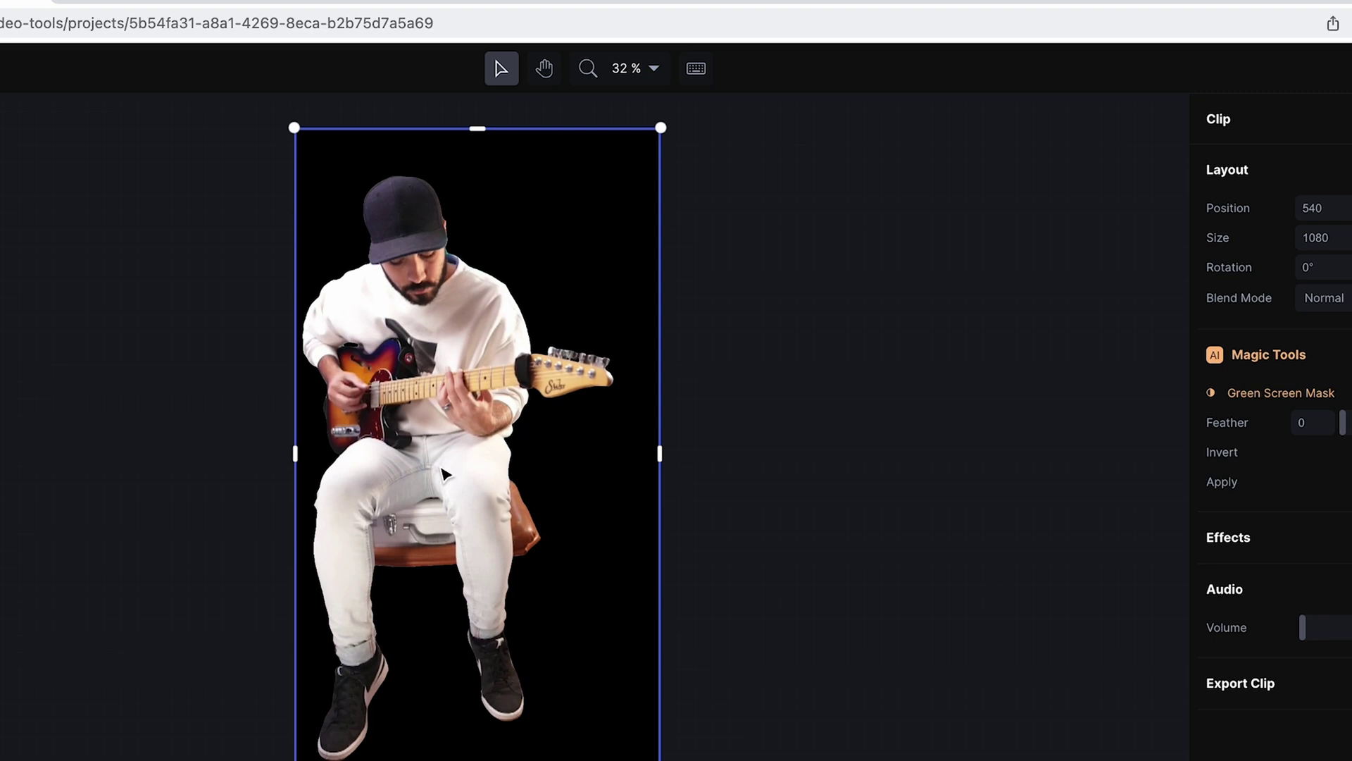
pyautogui.moveTo(502, 290); pyautogui.dragTo(546, 299)
pyautogui.moveTo(498, 481); pyautogui.dragTo(474, 467)
pyautogui.press('Escape')
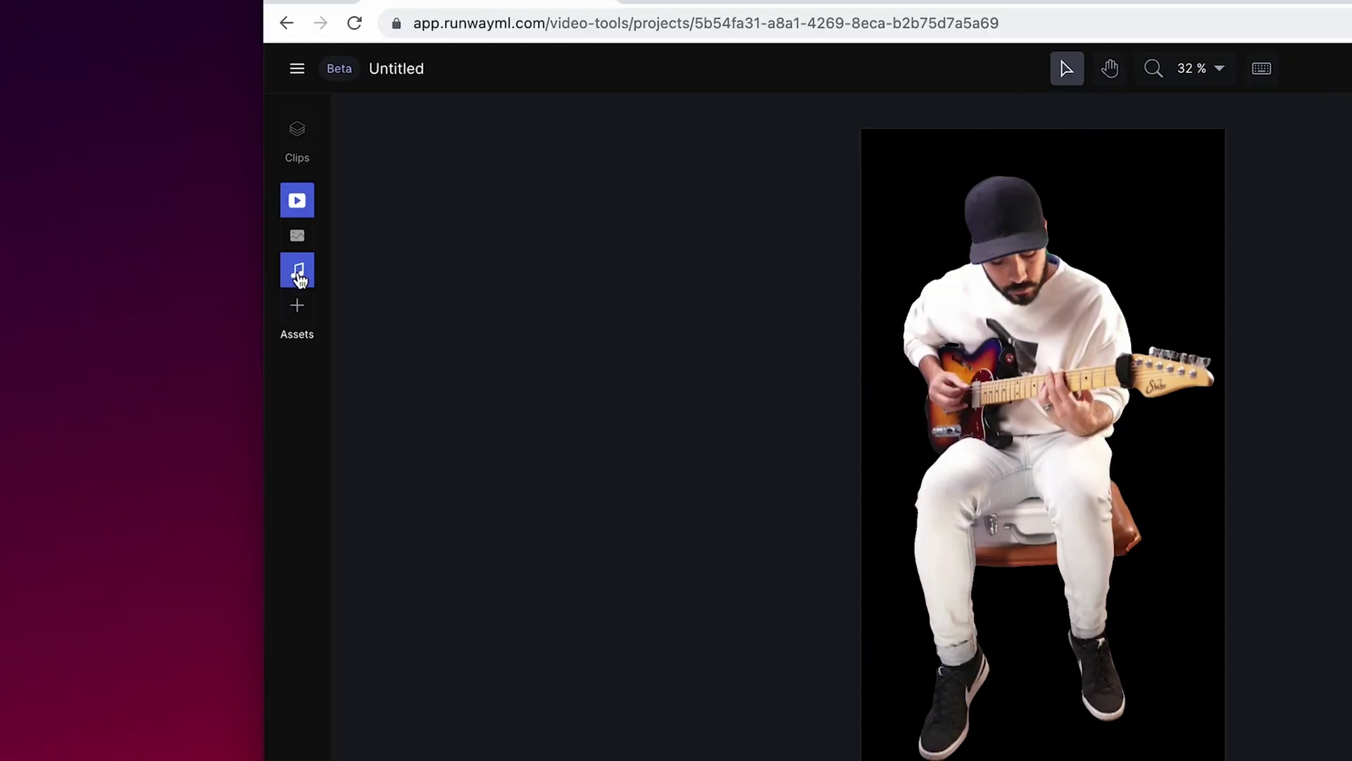
# Browse the video assets library and select the retro 80s animation.
pyautogui.click(297, 200)
pyautogui.scroll(-10, 539, 431)
pyautogui.scroll(-5, 461, 431)
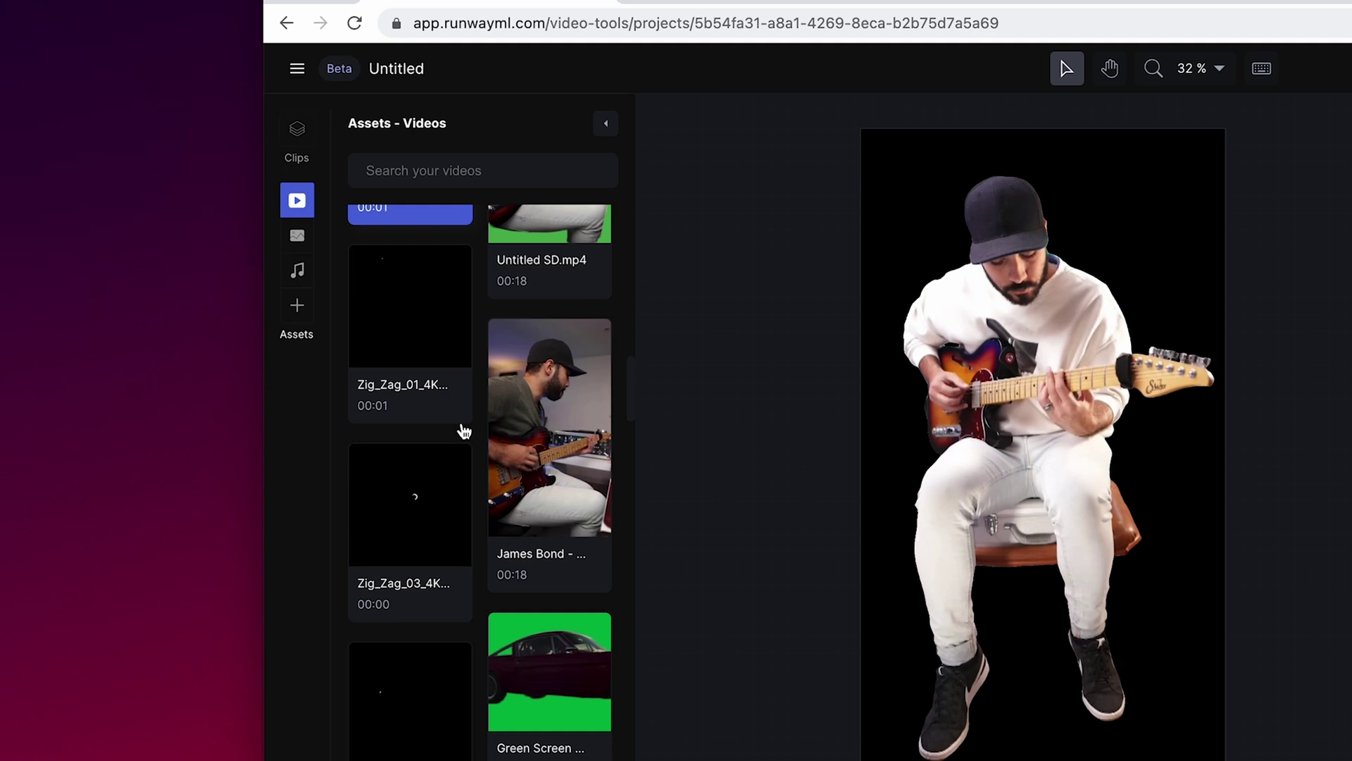
pyautogui.scroll(-15, 424, 448)
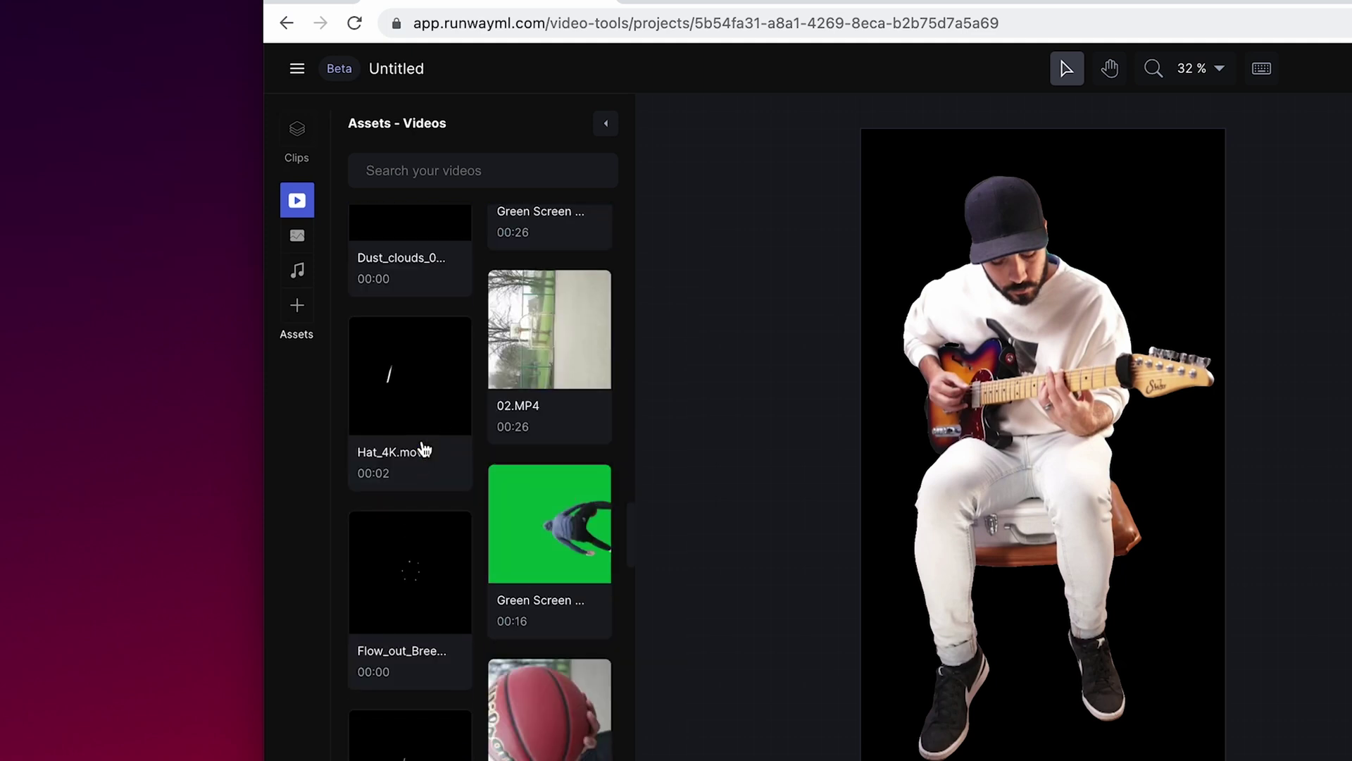
pyautogui.scroll(-10, 424, 448)
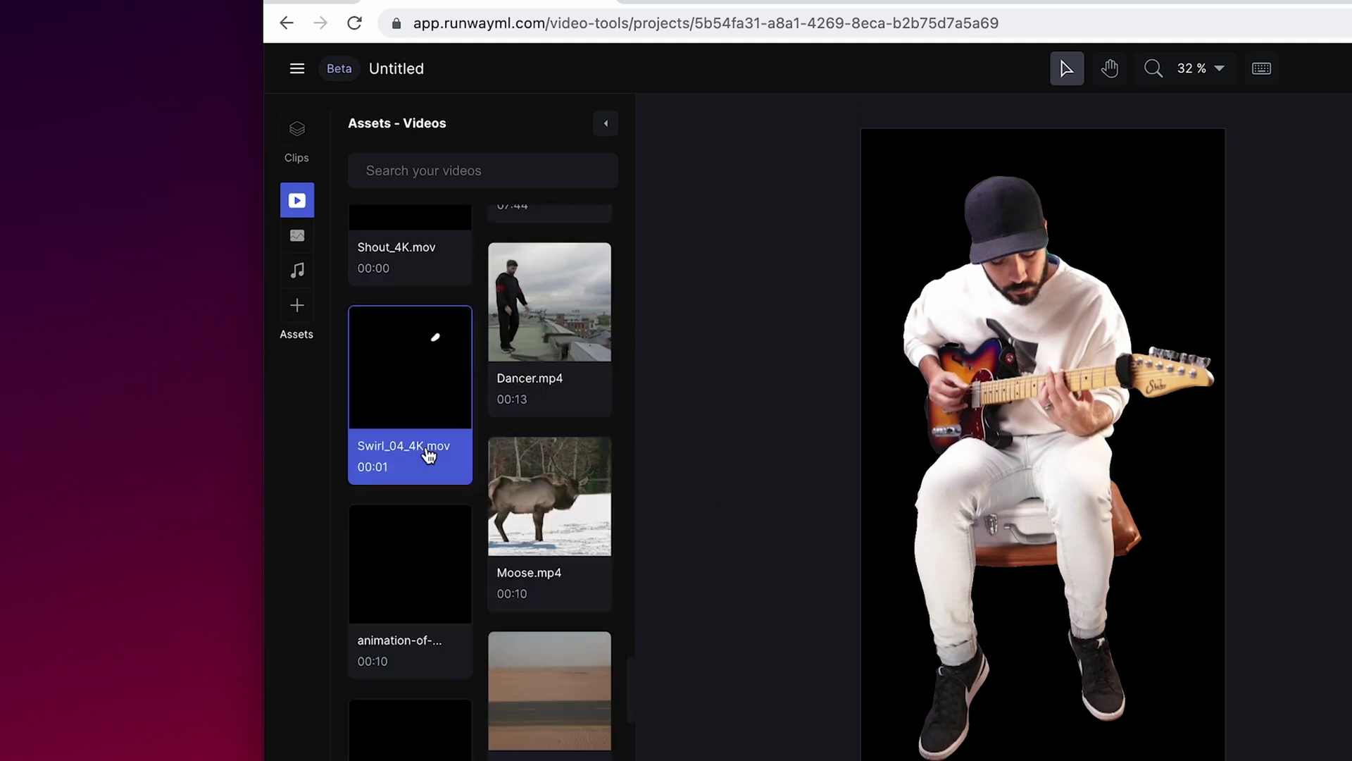
pyautogui.scroll(-1, 427, 458)
pyautogui.click(392, 712)
# Place the retro 80s animation below the guitarist and duplicate it back-to-back past 35 seconds.
pyautogui.moveTo(392, 712); pyautogui.dragTo(302, 664)
pyautogui.click(440, 580)
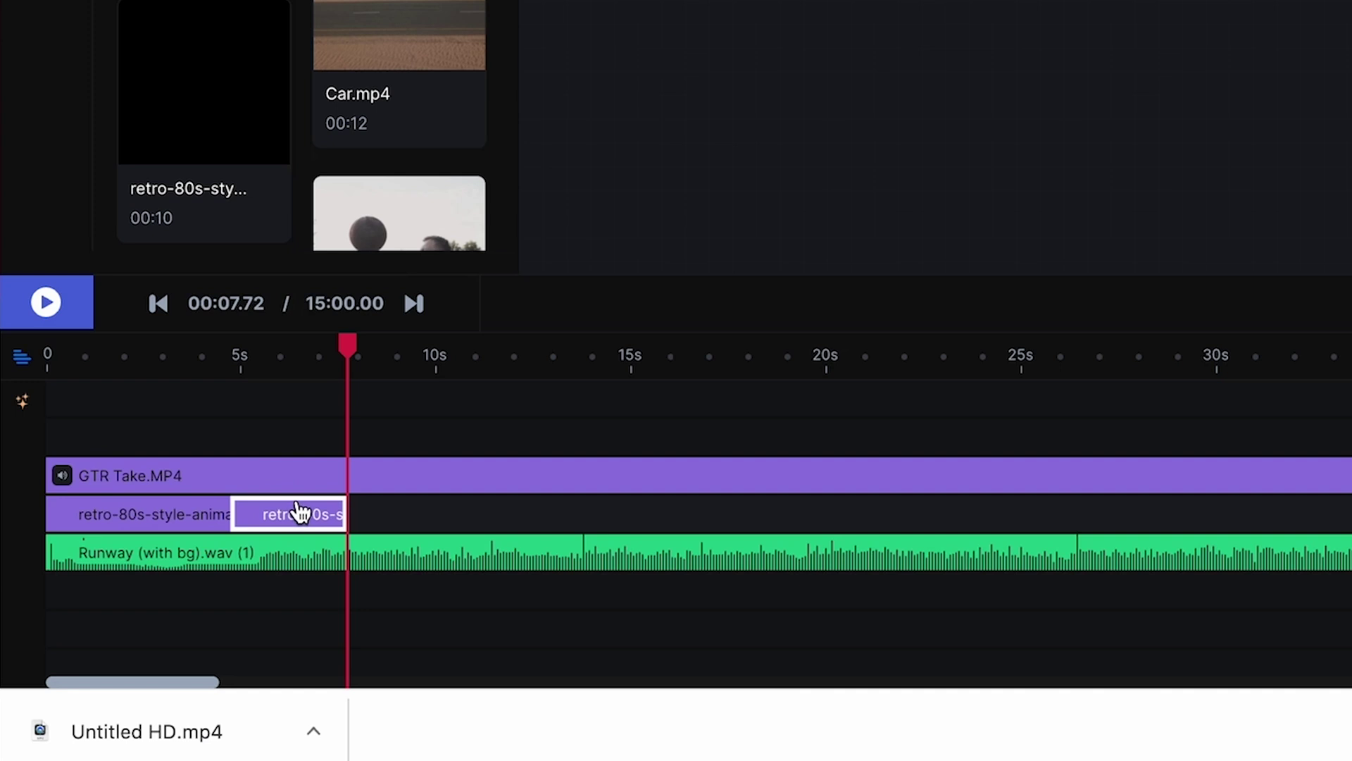
pyautogui.moveTo(299, 512); pyautogui.dragTo(392, 519)
pyautogui.hotkey('ctrl', 'v')
pyautogui.hotkey('ctrl', 'v')
pyautogui.hotkey('ctrl', 'v')
pyautogui.hotkey('ctrl', 'v')
pyautogui.hotkey('ctrl', 'v')
pyautogui.hotkey('ctrl', 'v')
pyautogui.hotkey('ctrl', 'v')
pyautogui.hotkey('ctrl', 'v')
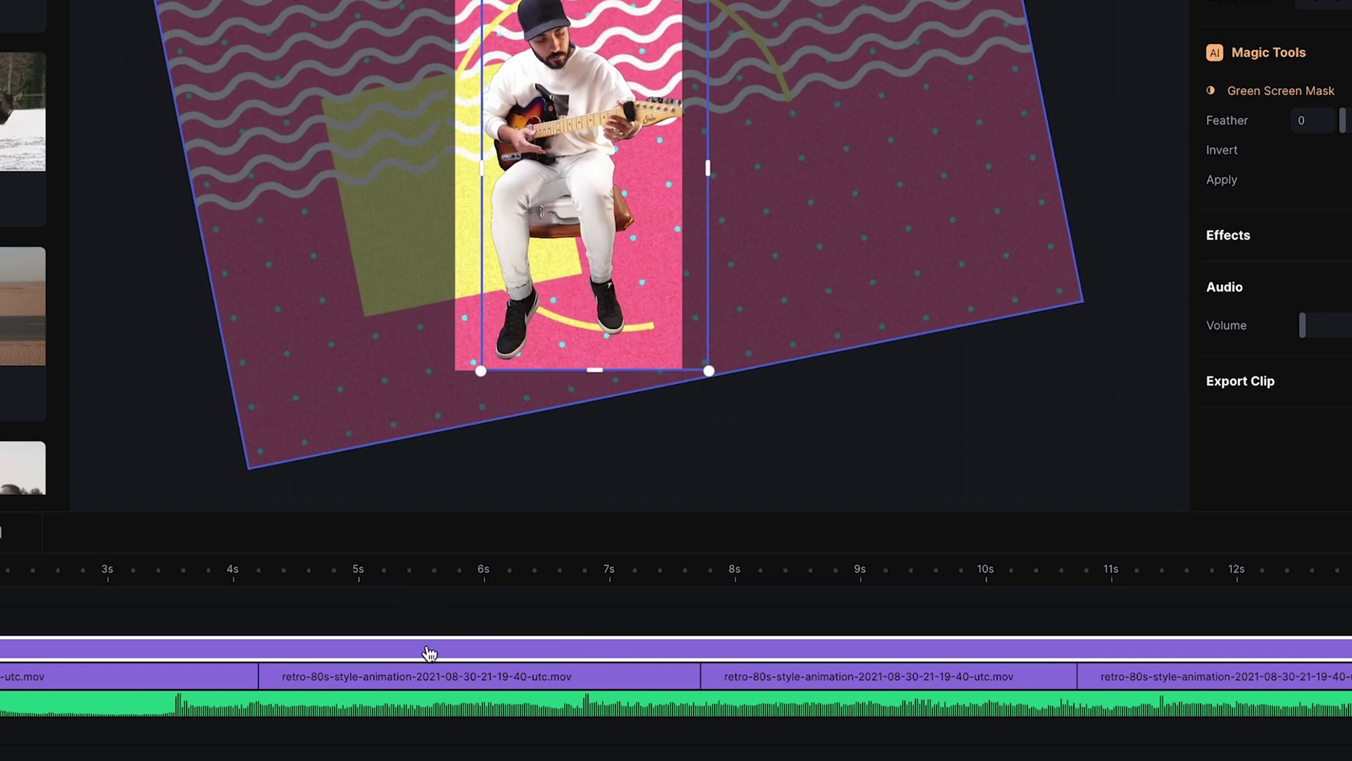
pyautogui.click(423, 642)
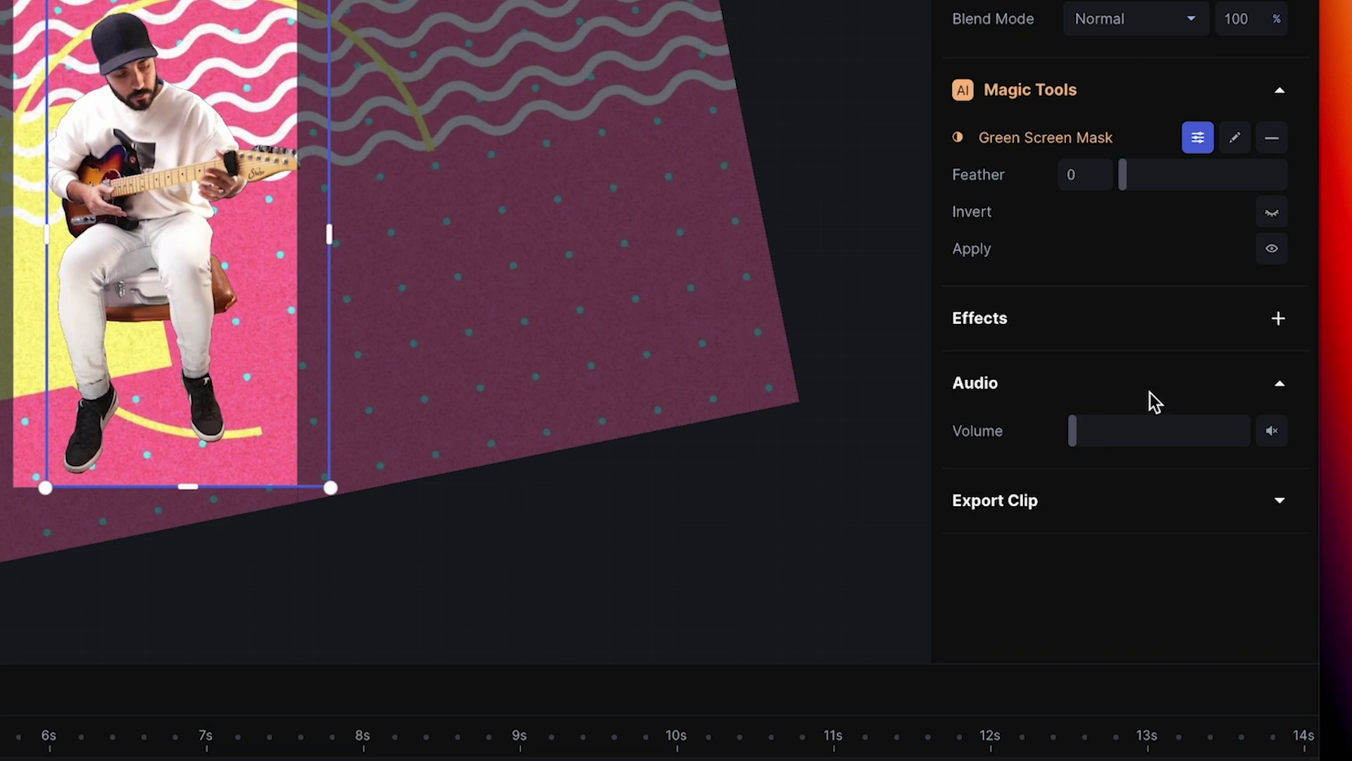
# Open the guitarist clip's effects list and scroll down to Inigo's Color Palette.
pyautogui.click(1278, 319)
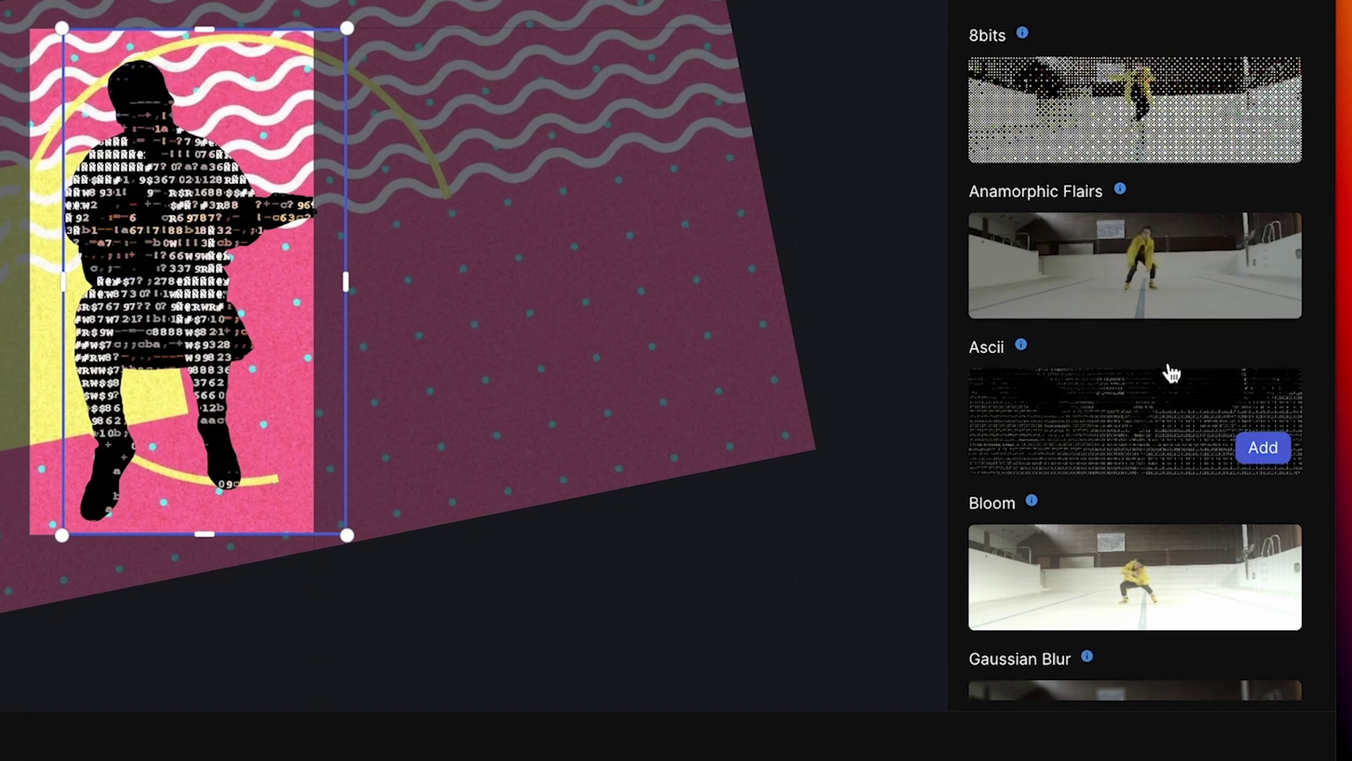
pyautogui.scroll(-8, 1331, 366)
pyautogui.scroll(-1, 1333, 404)
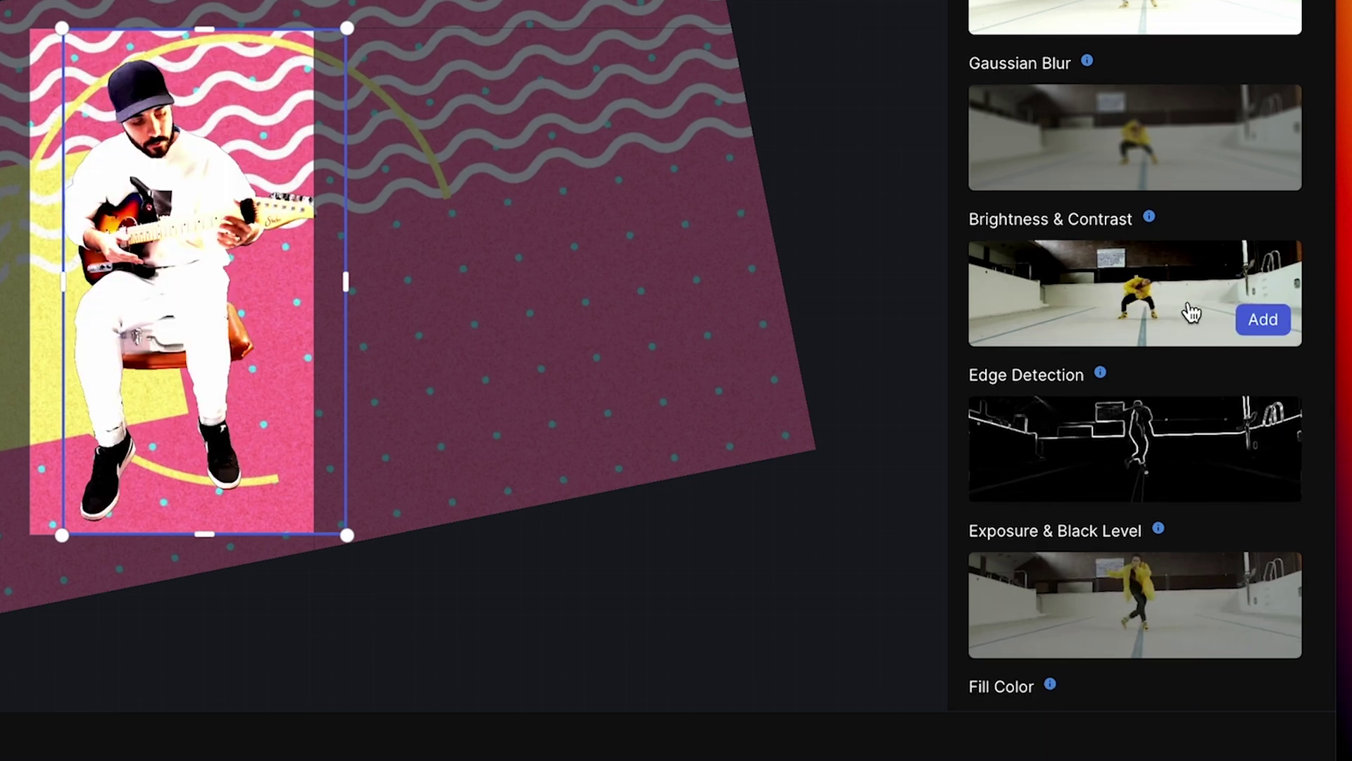
pyautogui.scroll(-5, 1172, 352)
pyautogui.scroll(-5, 1167, 382)
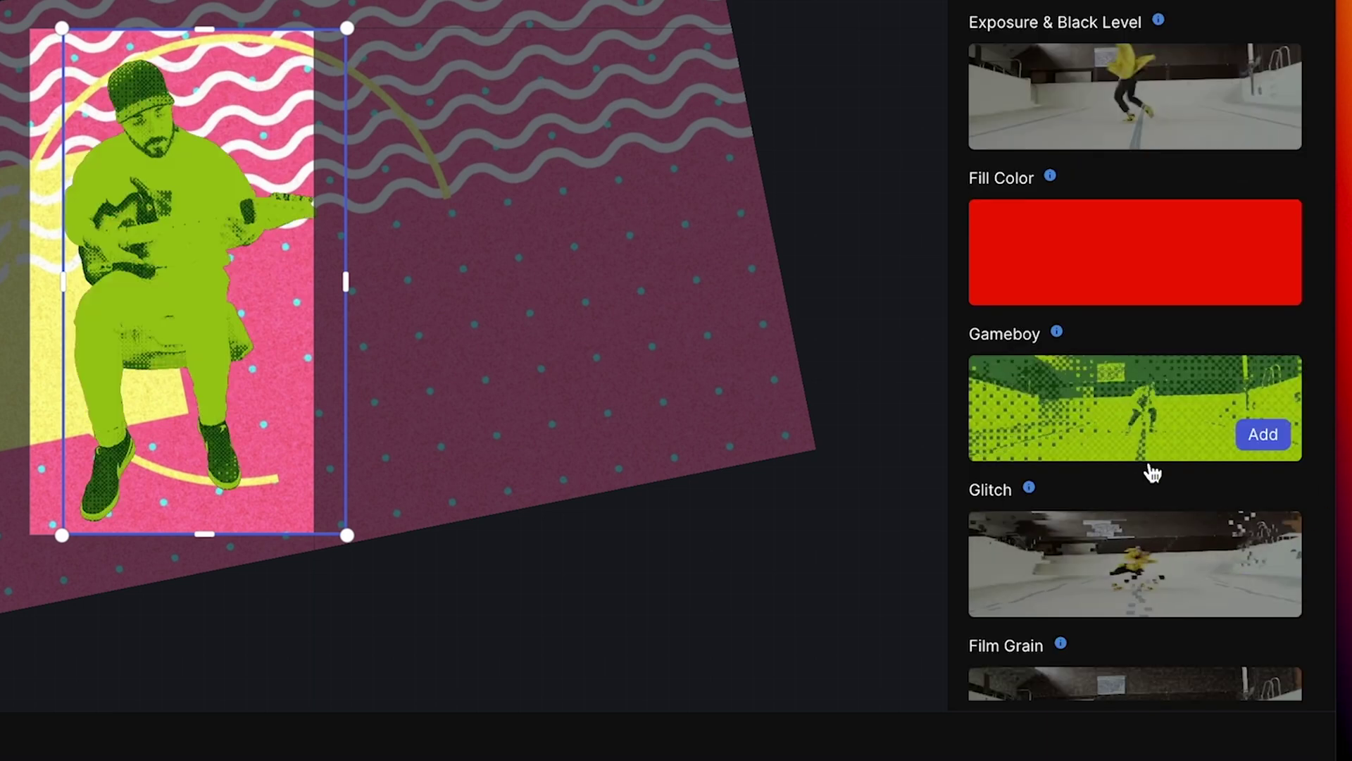
pyautogui.scroll(-1, 1301, 497)
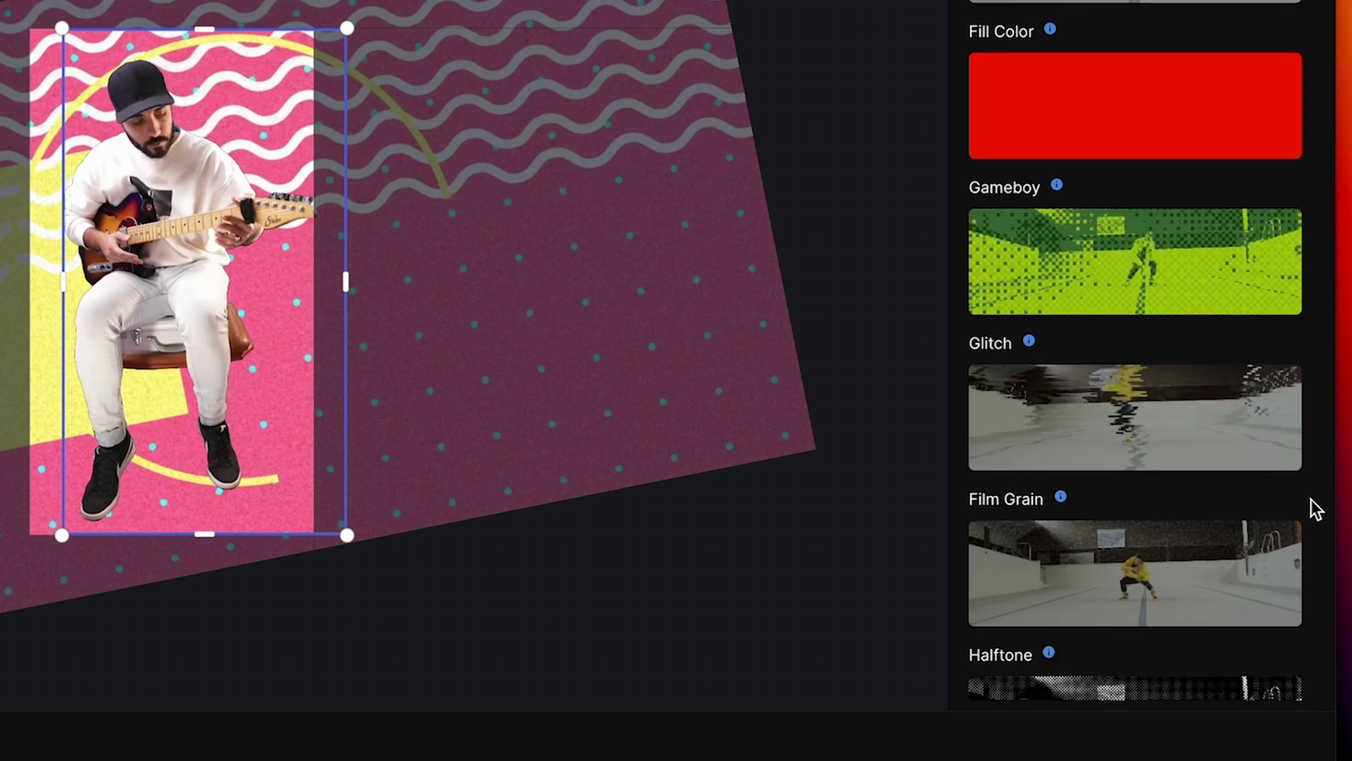
pyautogui.scroll(-3, 1148, 563)
pyautogui.scroll(-3, 1131, 533)
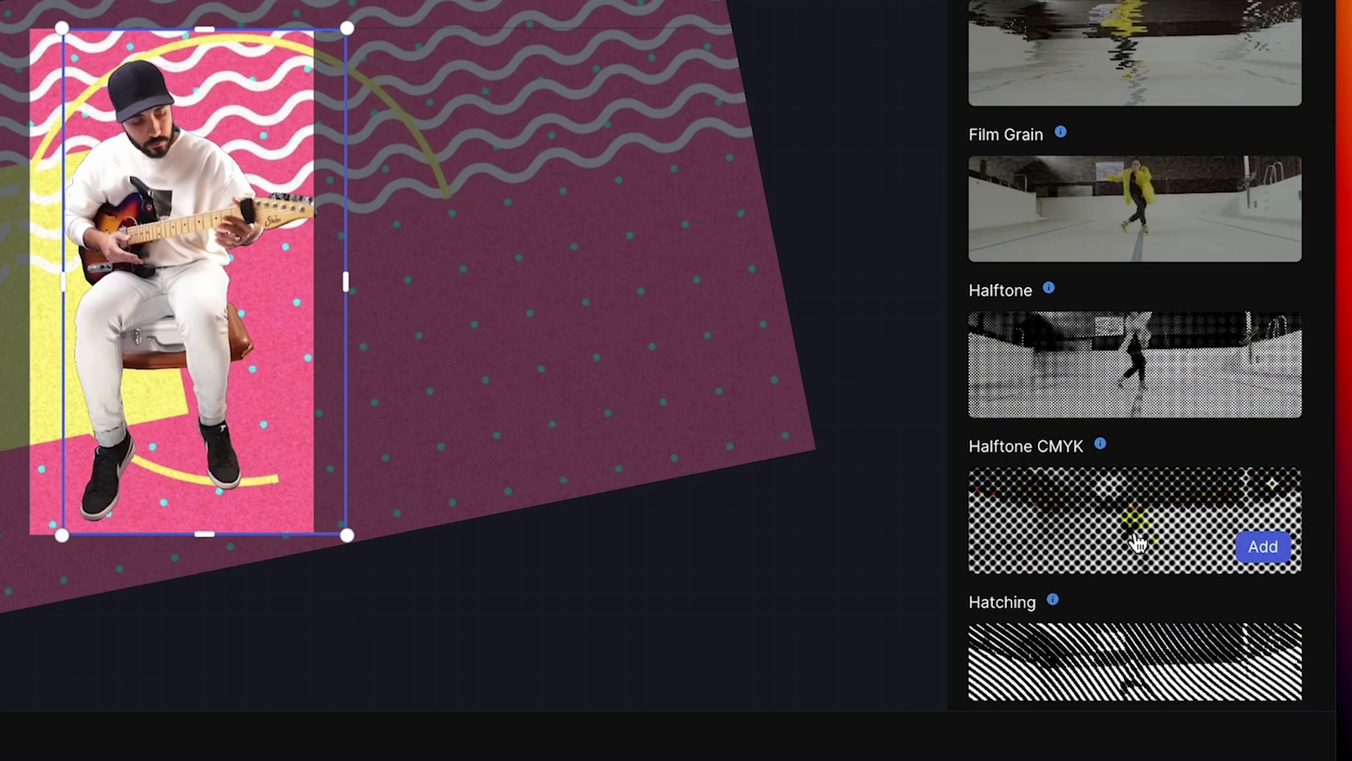
pyautogui.scroll(-4, 1165, 453)
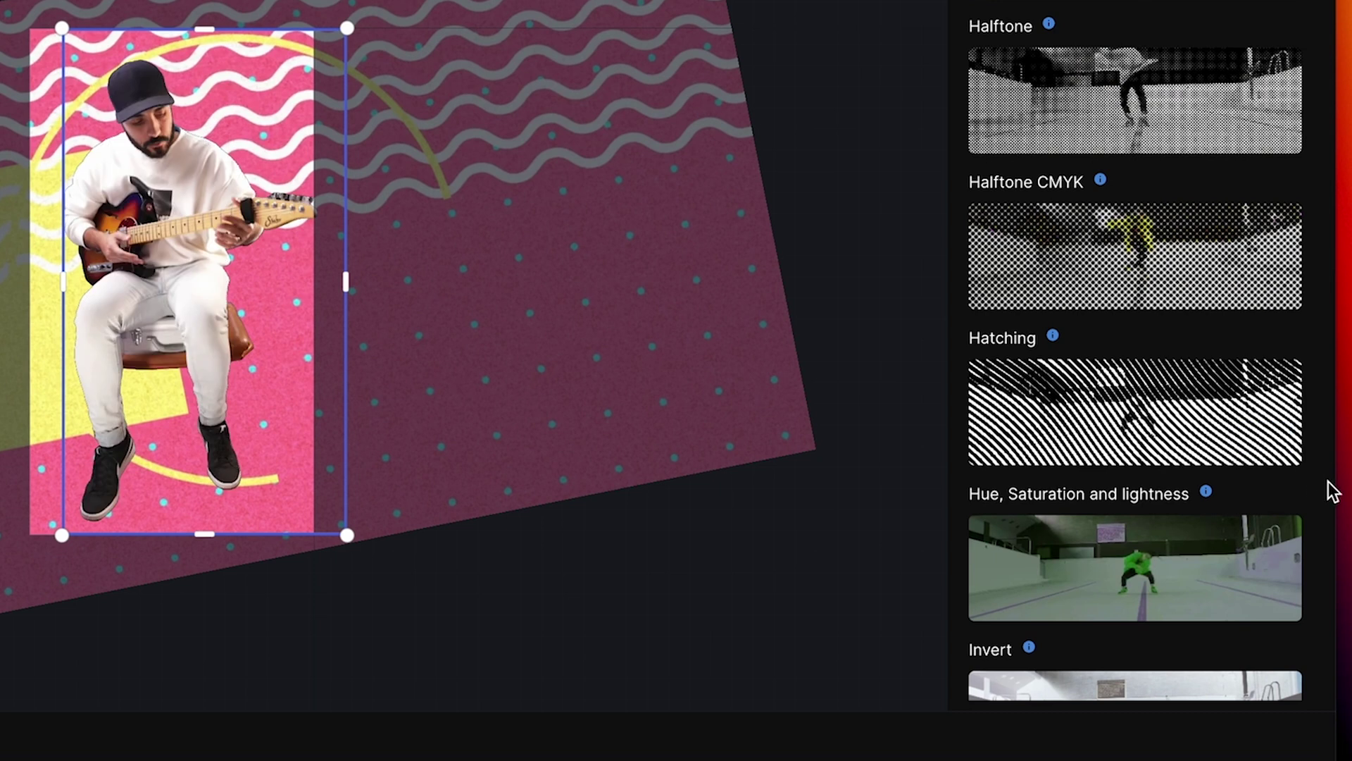
pyautogui.scroll(-20, 1316, 472)
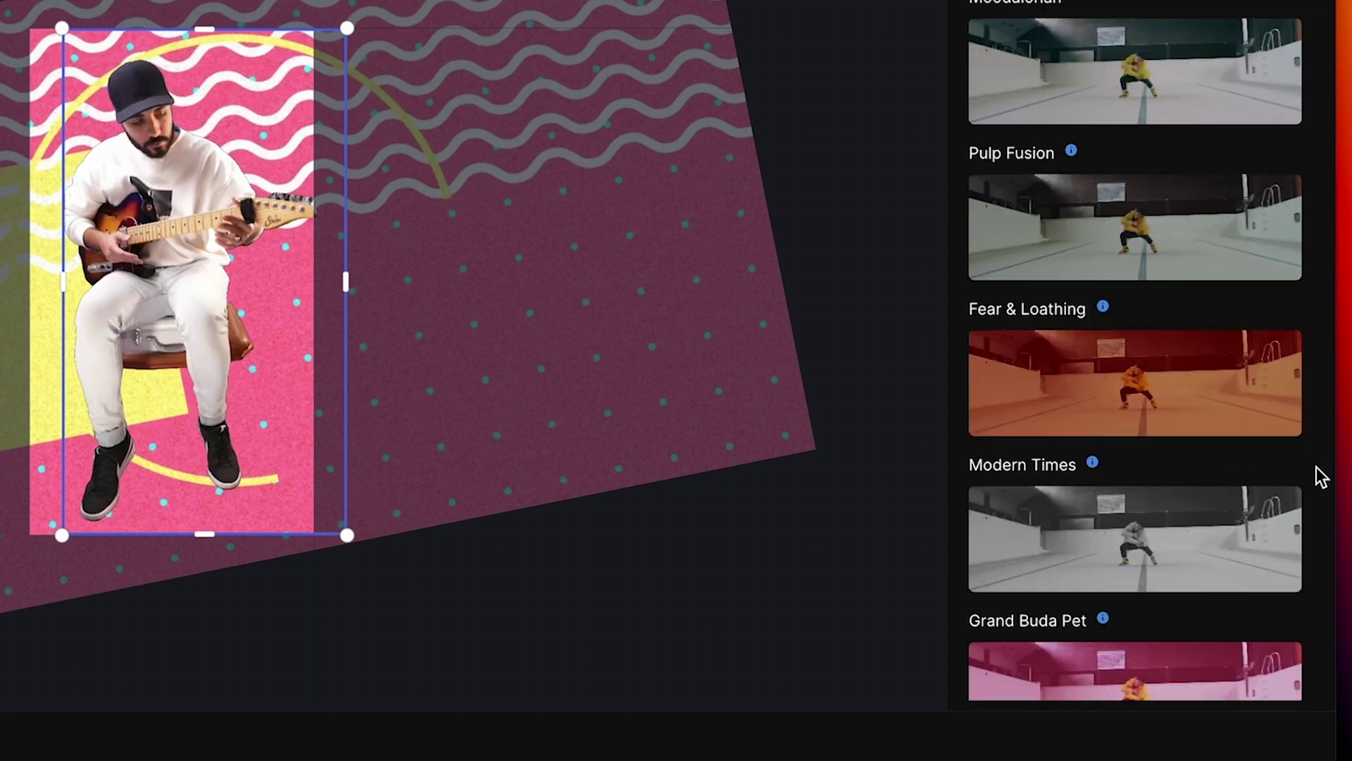
pyautogui.scroll(-20, 1320, 477)
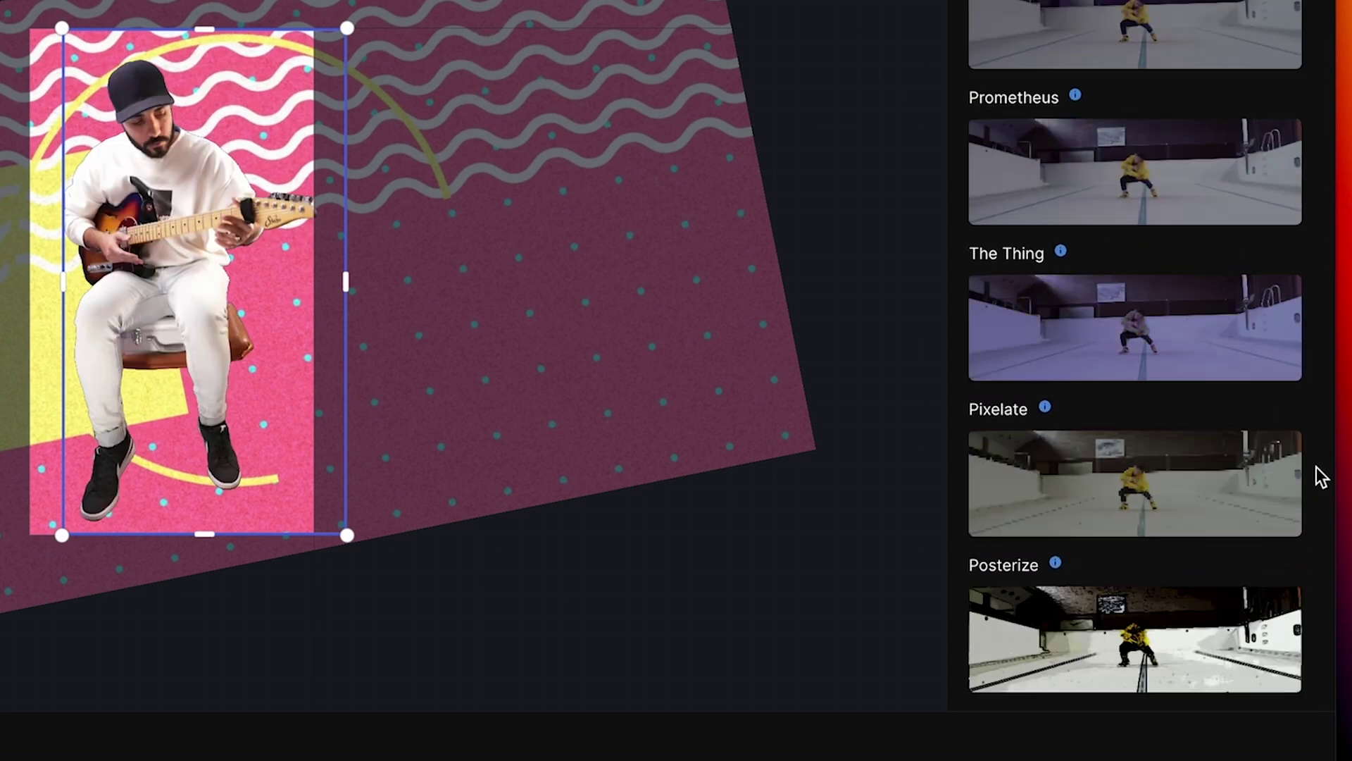
pyautogui.scroll(-19, 1321, 477)
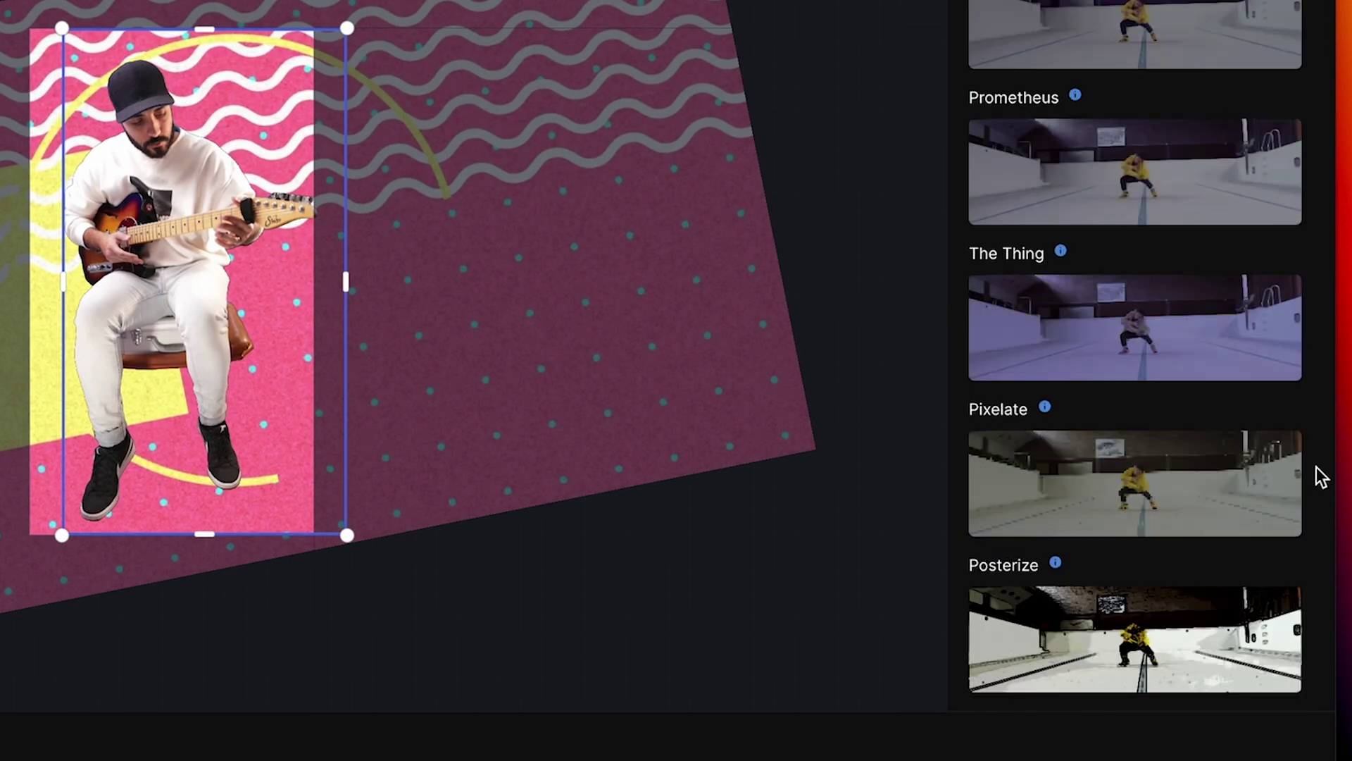
pyautogui.scroll(-20, 1319, 474)
pyautogui.scroll(-10, 1321, 477)
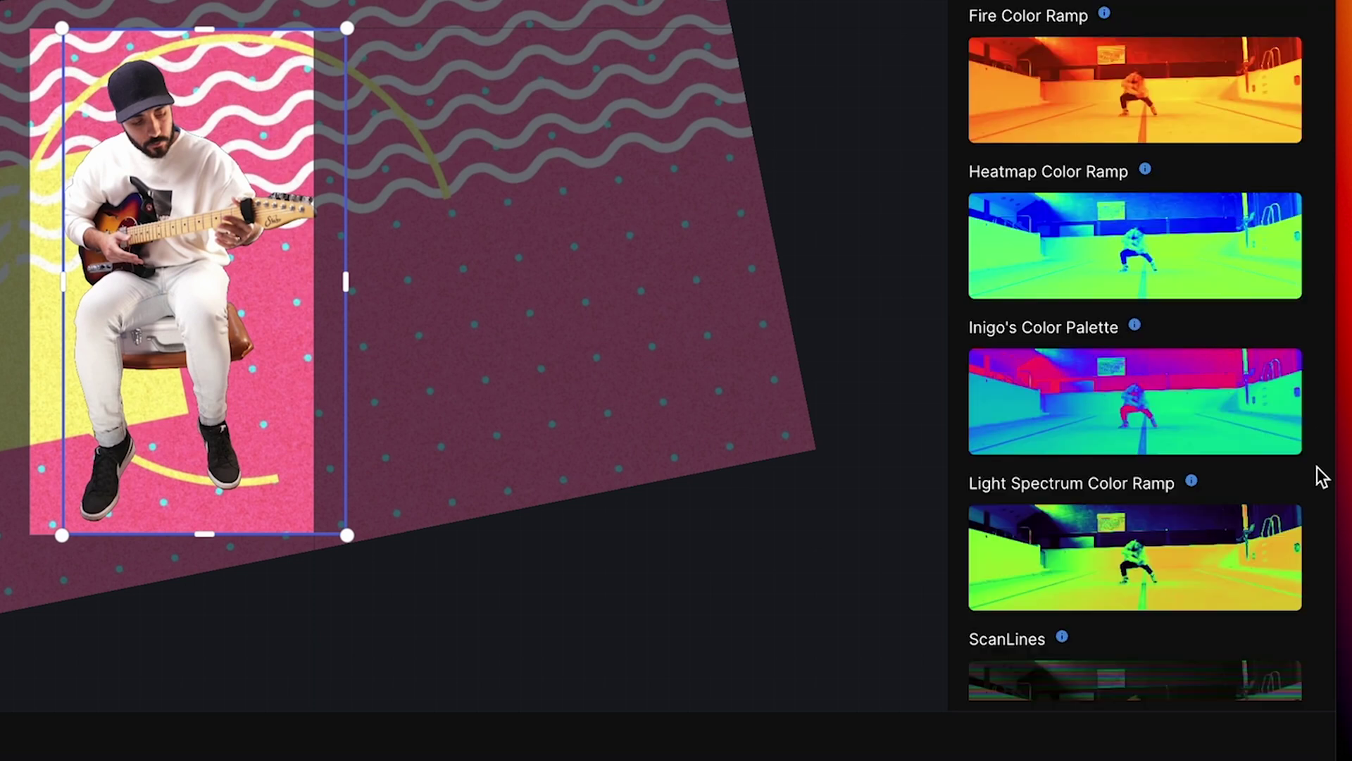
pyautogui.moveTo(1011, 332)
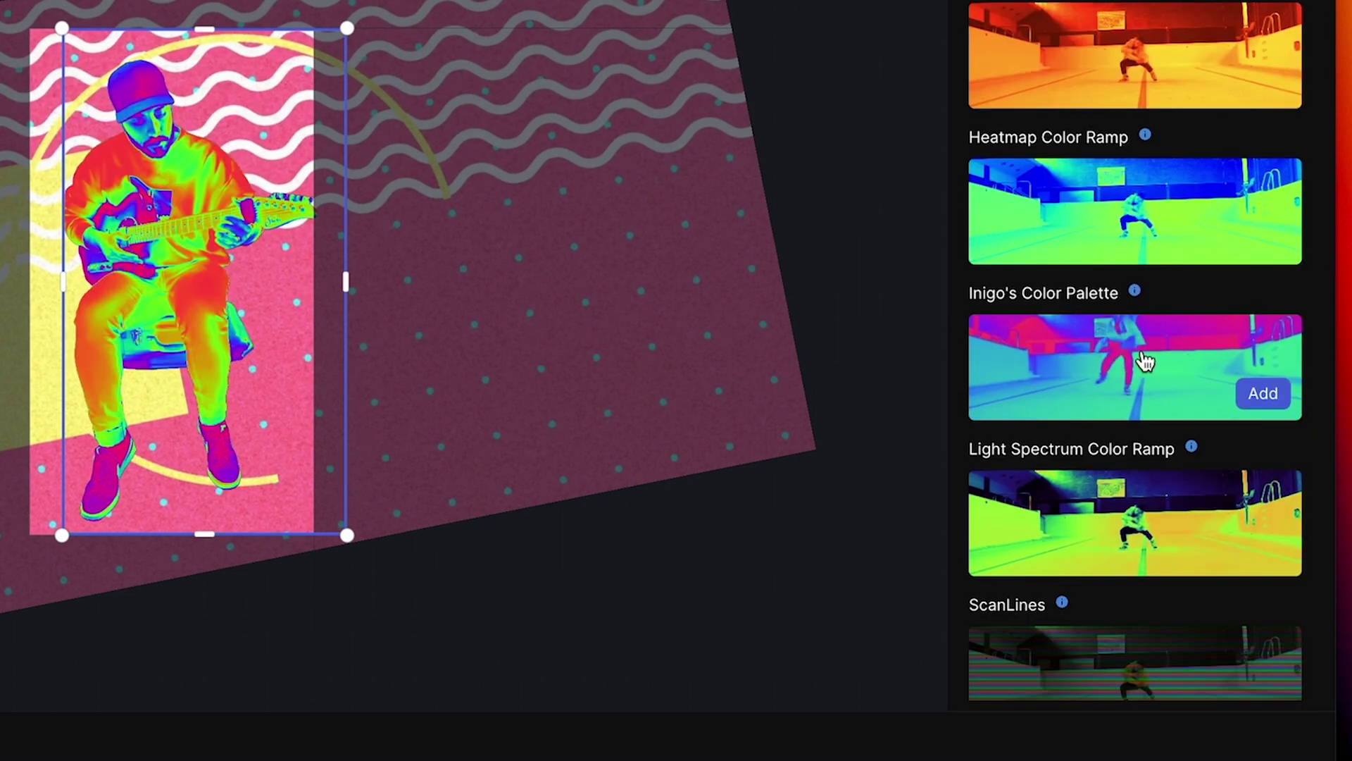
# Apply Inigo's Color Palette to the guitarist, then remove it from the top duplicate.
pyautogui.click(1259, 393)
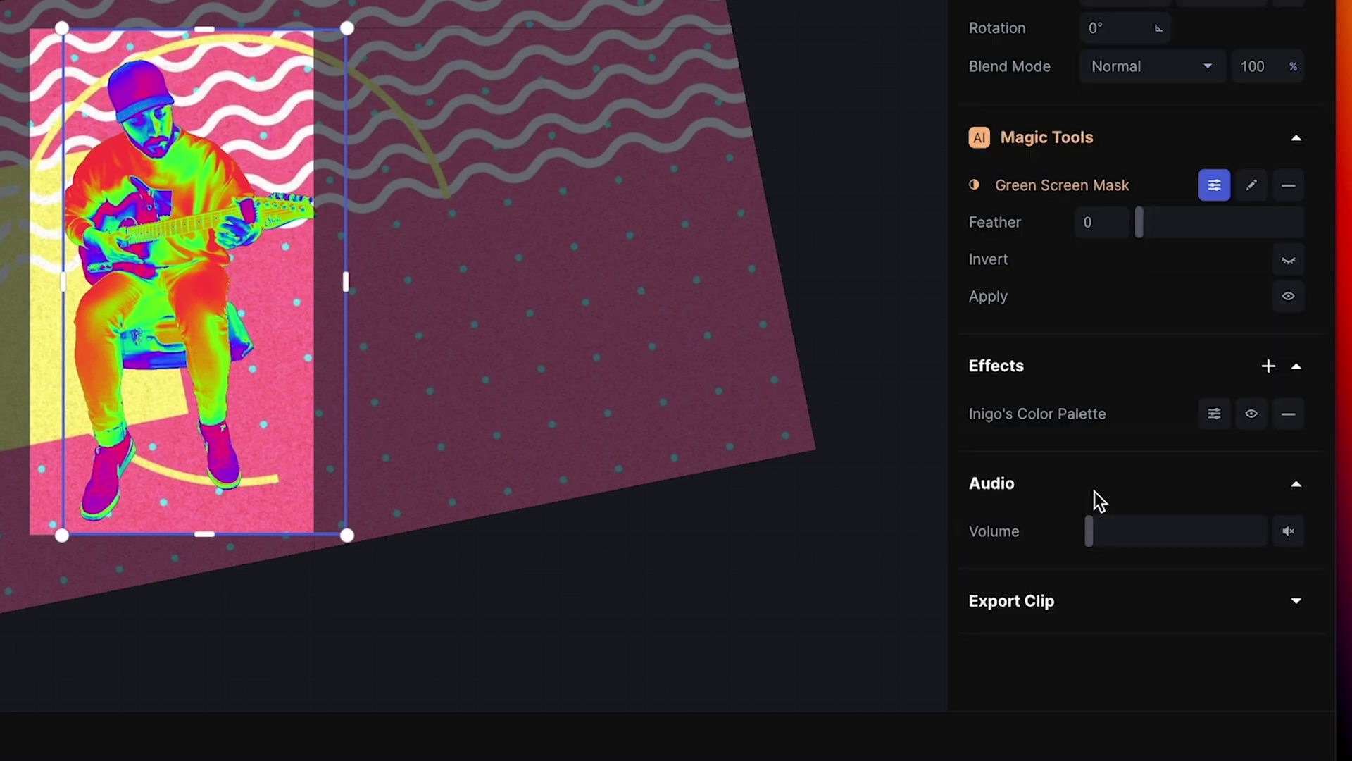
pyautogui.scroll(1, 220, 635)
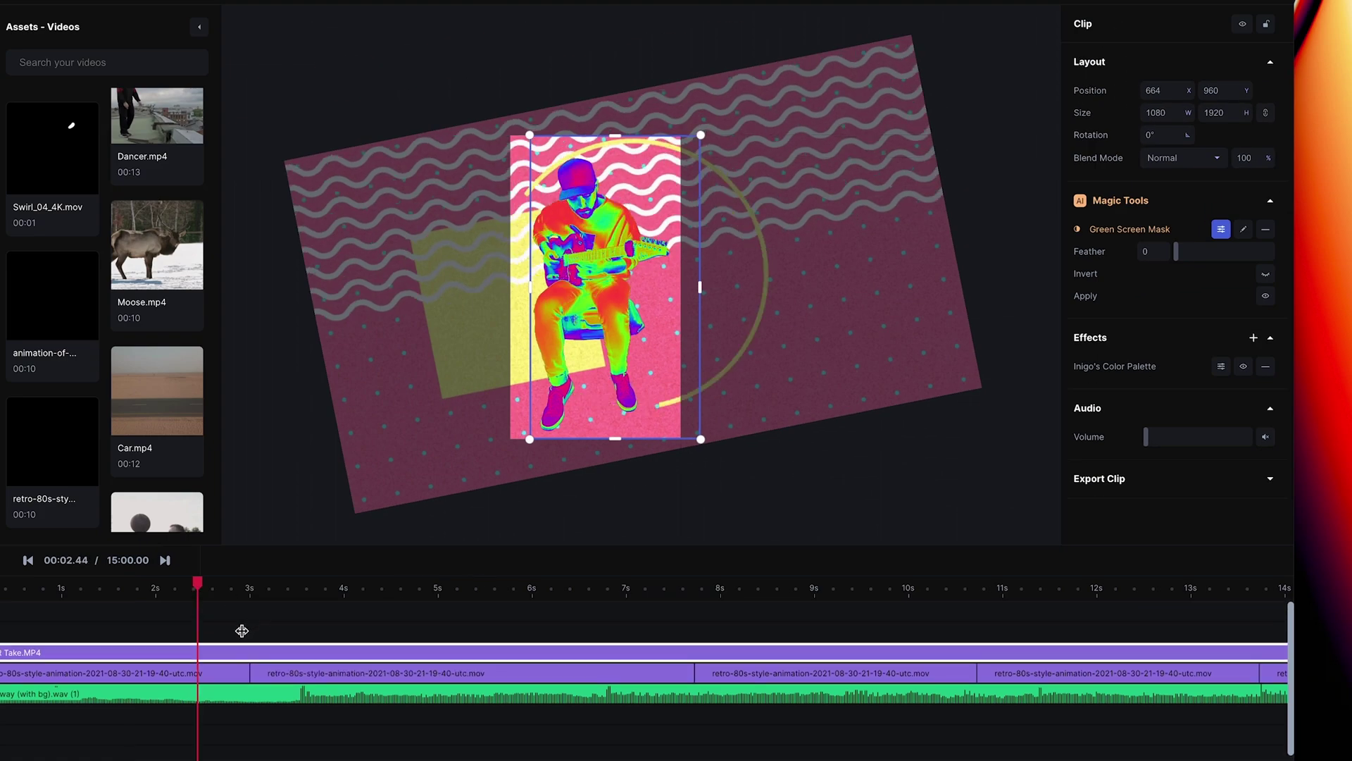
pyautogui.click(251, 638)
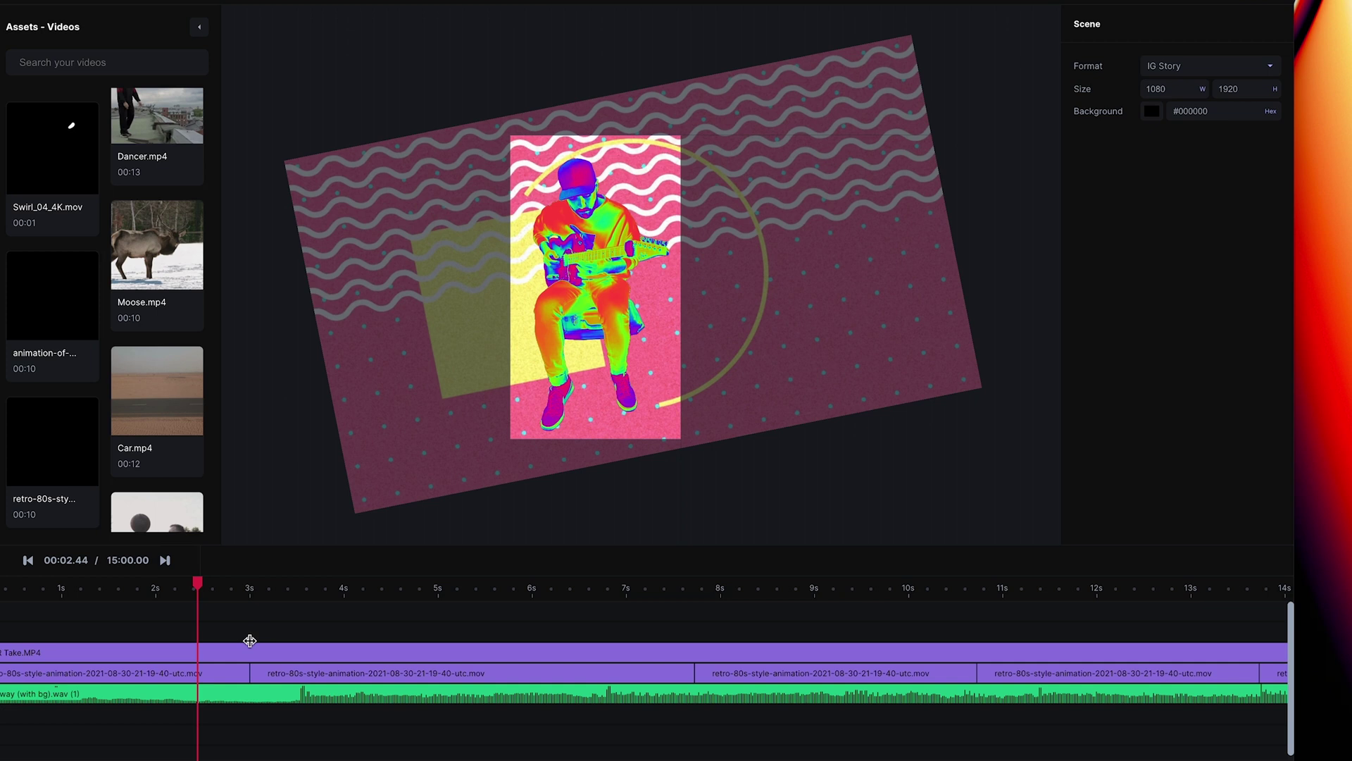
pyautogui.click(245, 651)
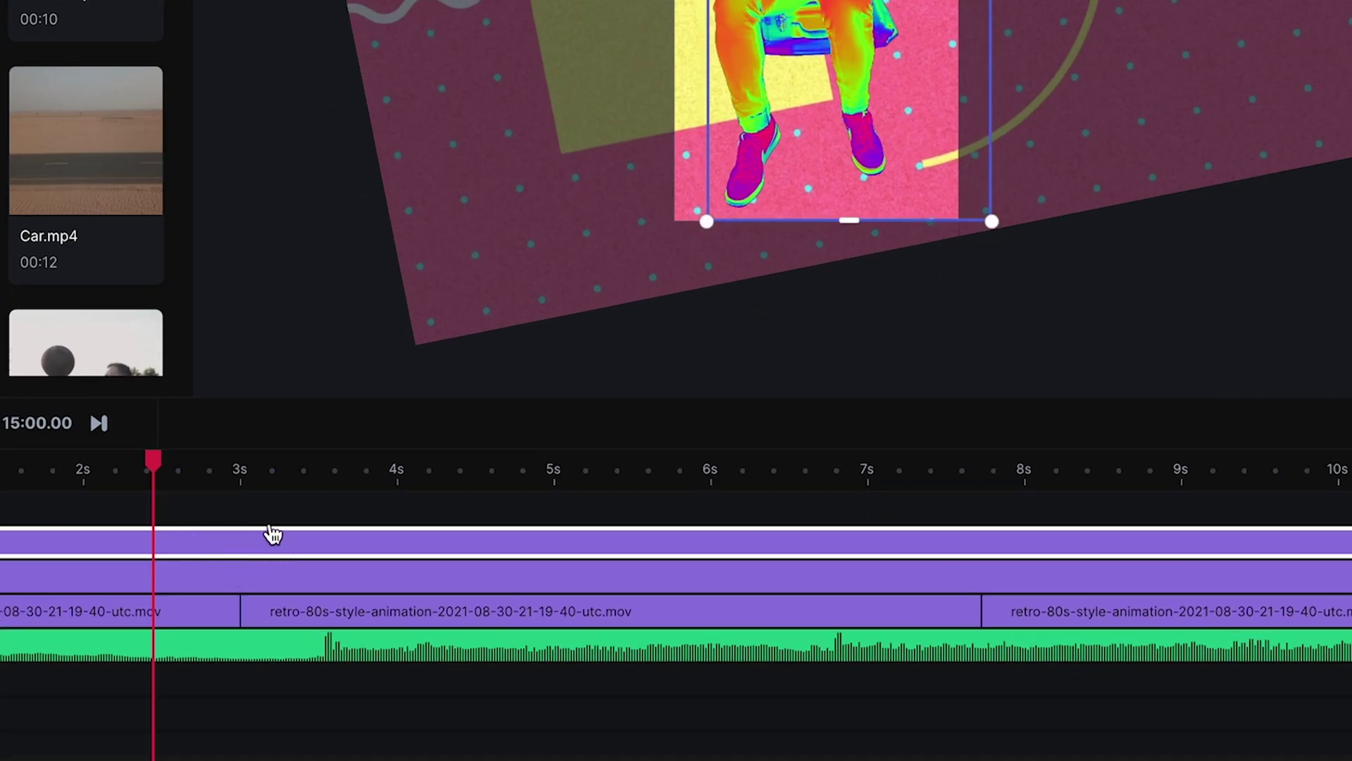
pyautogui.click(272, 542)
pyautogui.click(270, 553)
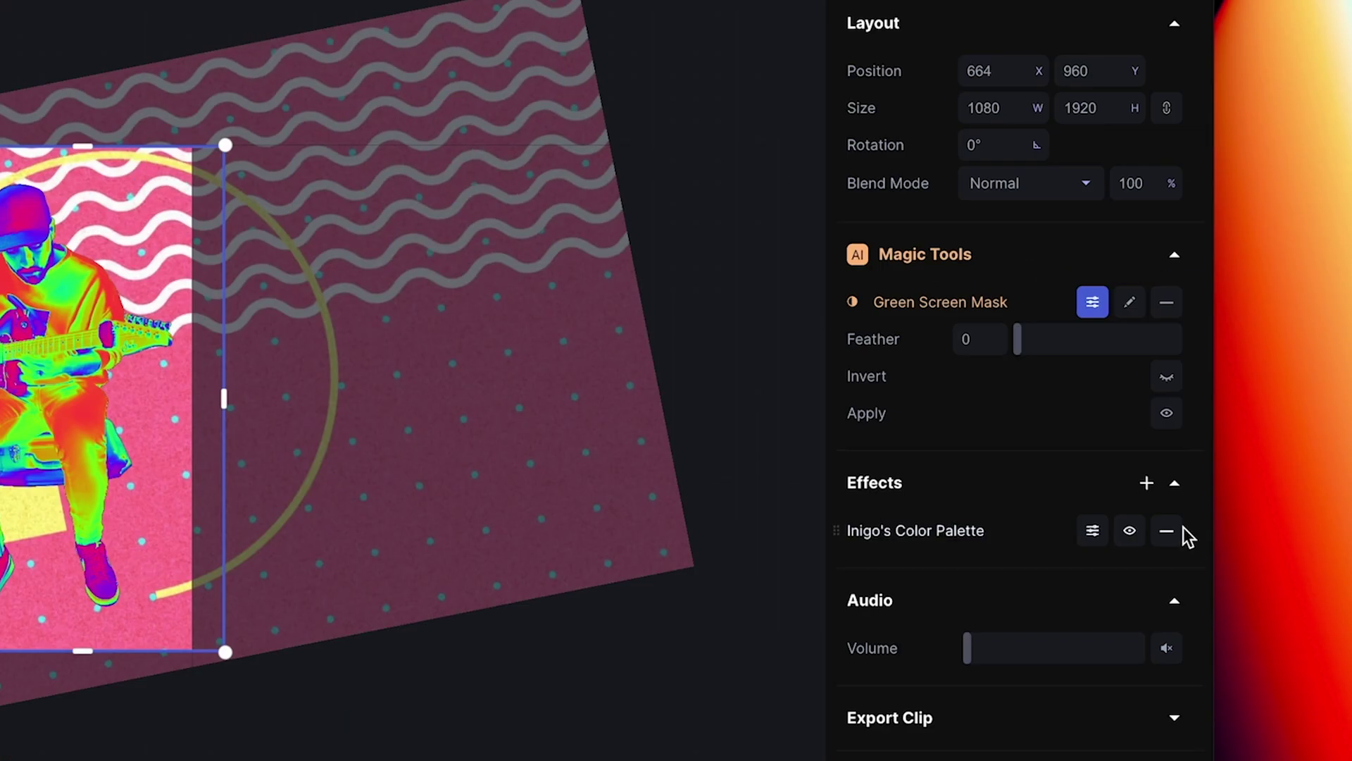
pyautogui.click(1168, 532)
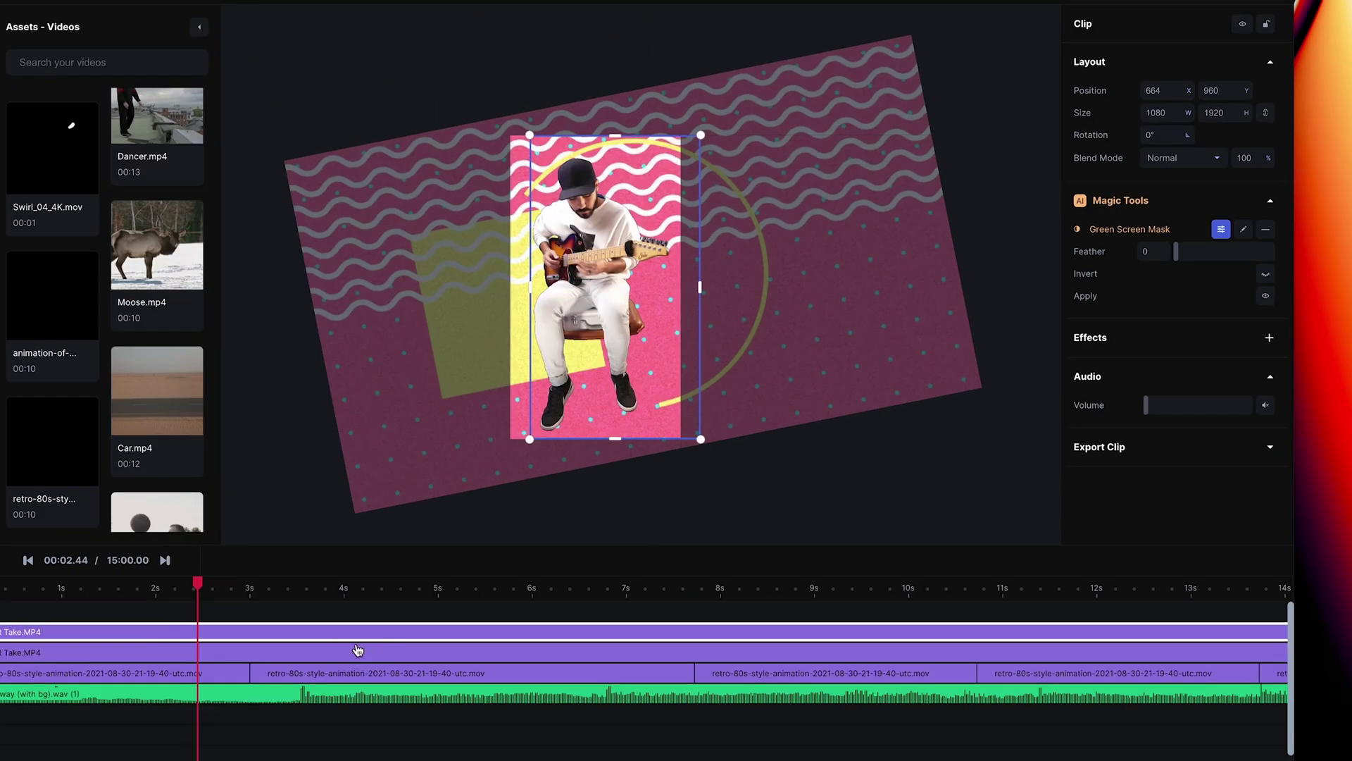
# Offset the colour-palette copy to position X 682, Y 969 and return to the start.
pyautogui.click(358, 649)
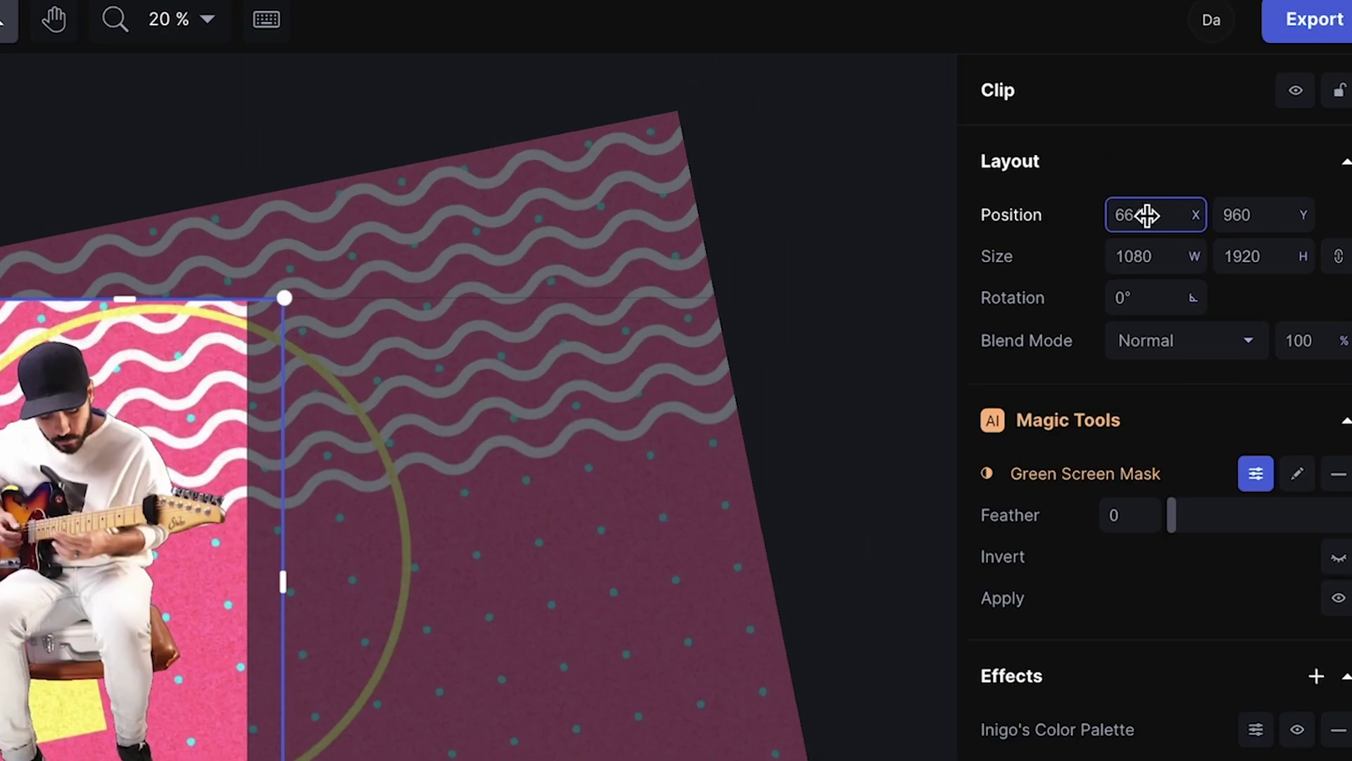
pyautogui.click(1169, 90)
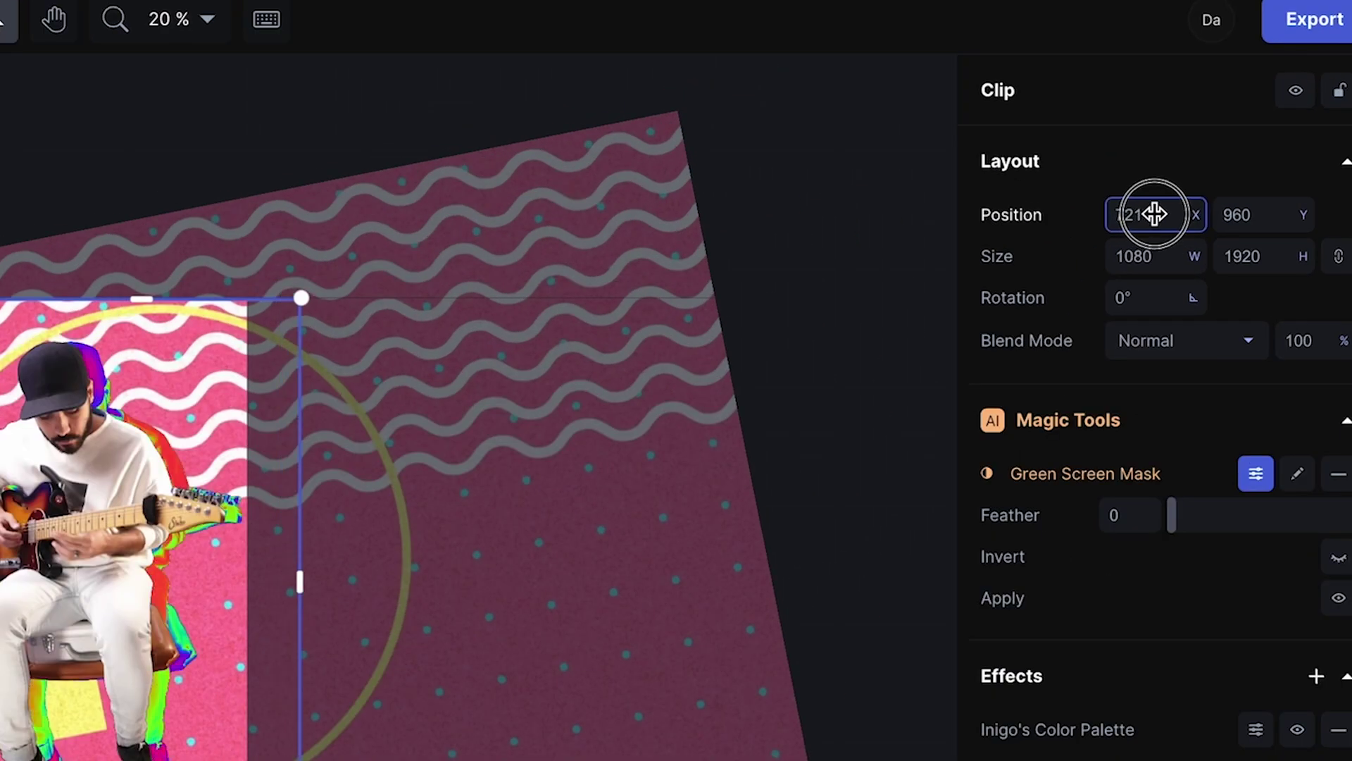
pyautogui.moveTo(1155, 213); pyautogui.dragTo(1150, 214)
pyautogui.moveTo(1245, 214); pyautogui.dragTo(1163, 221)
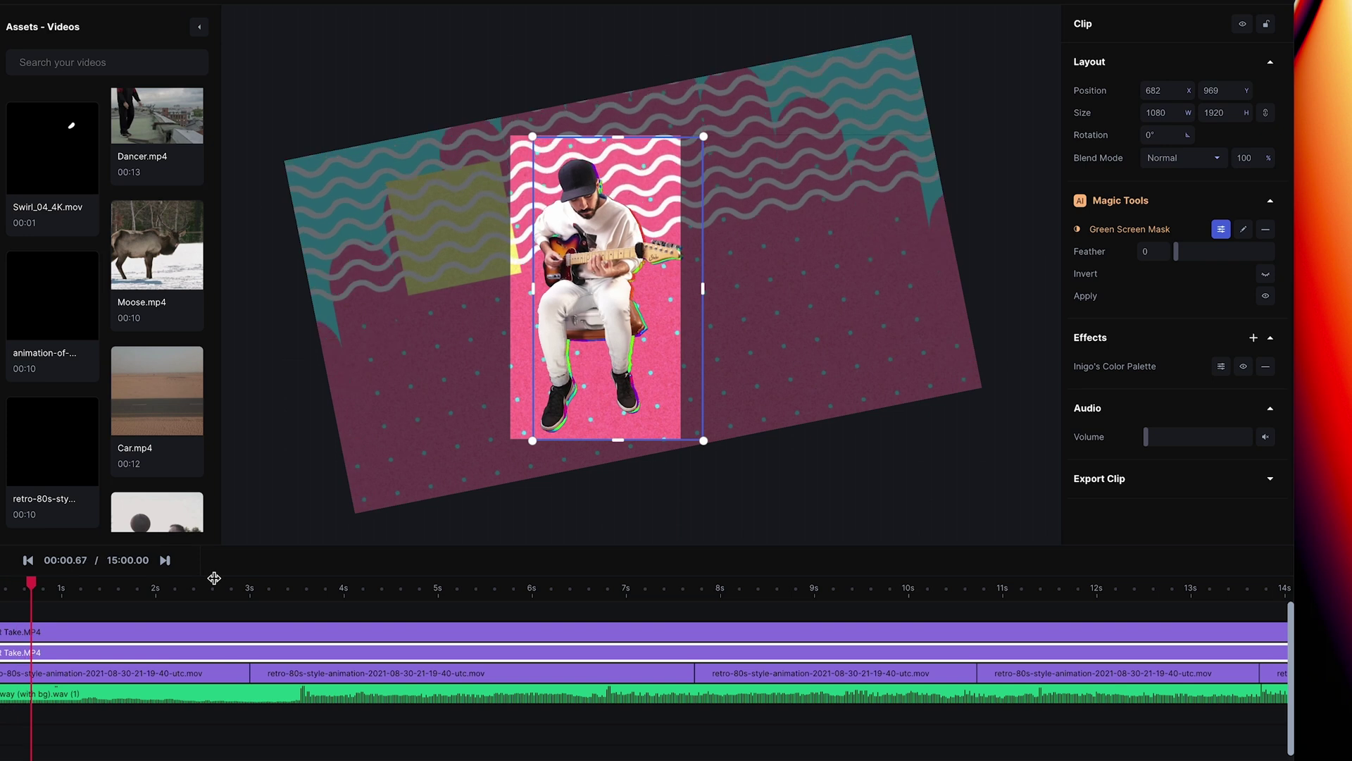
pyautogui.moveTo(214, 578); pyautogui.dragTo(1, 588)
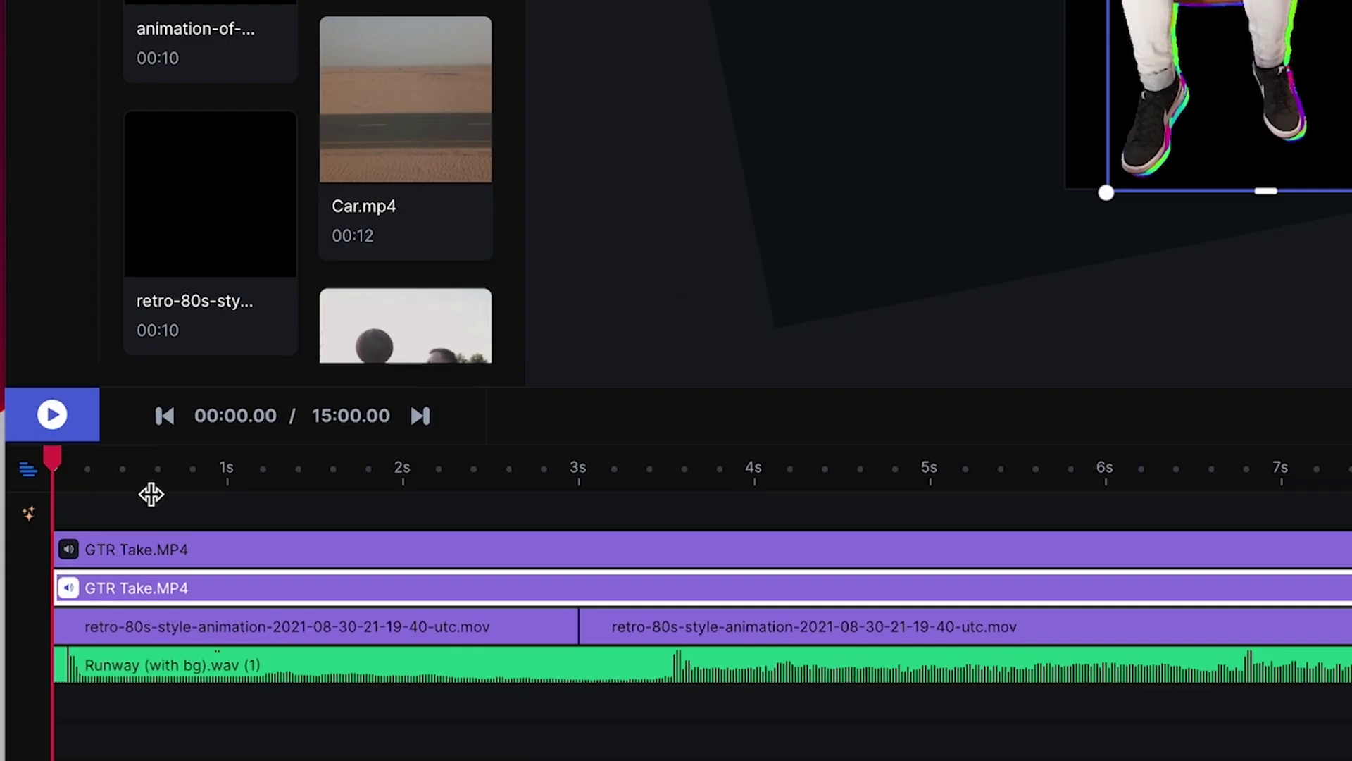
# Add a 0% Opacity keyframe near the start of the top GTR Take clip.
pyautogui.click(143, 548)
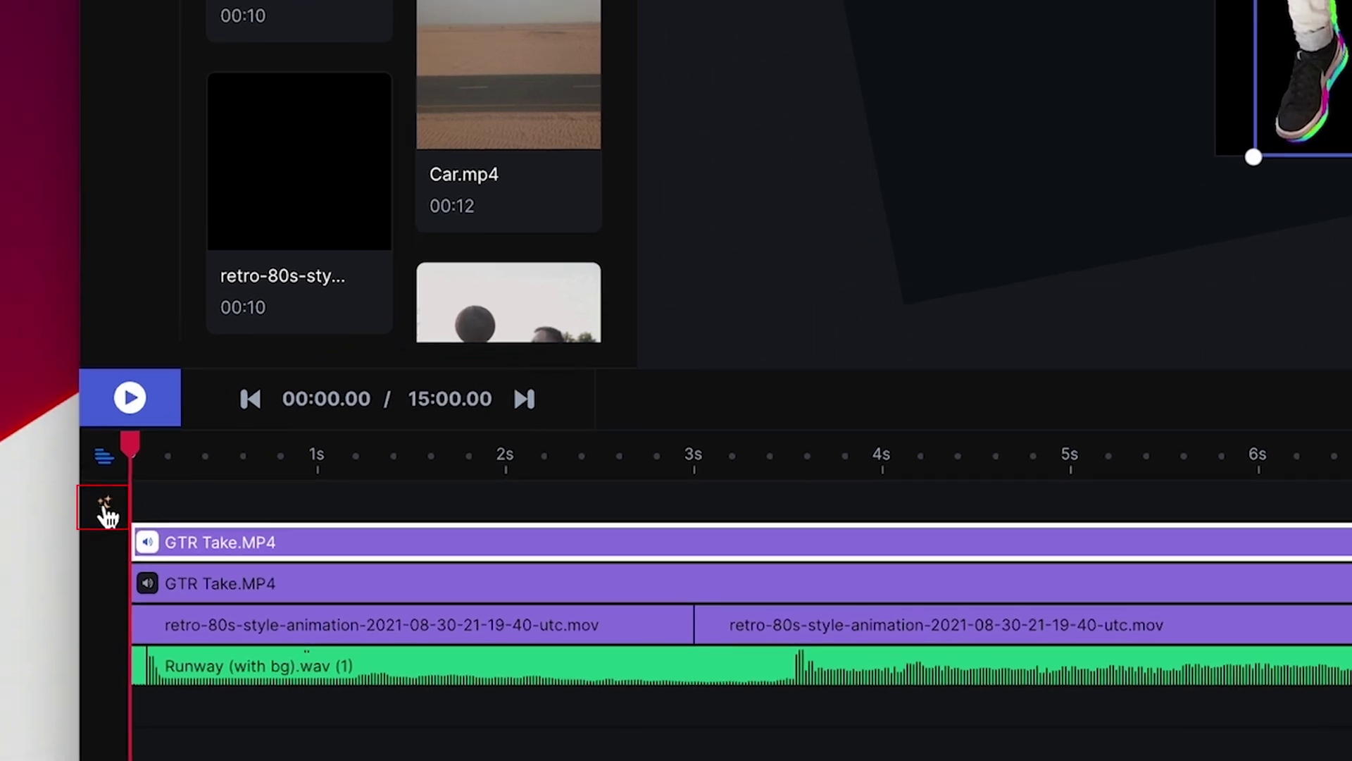
pyautogui.click(106, 507)
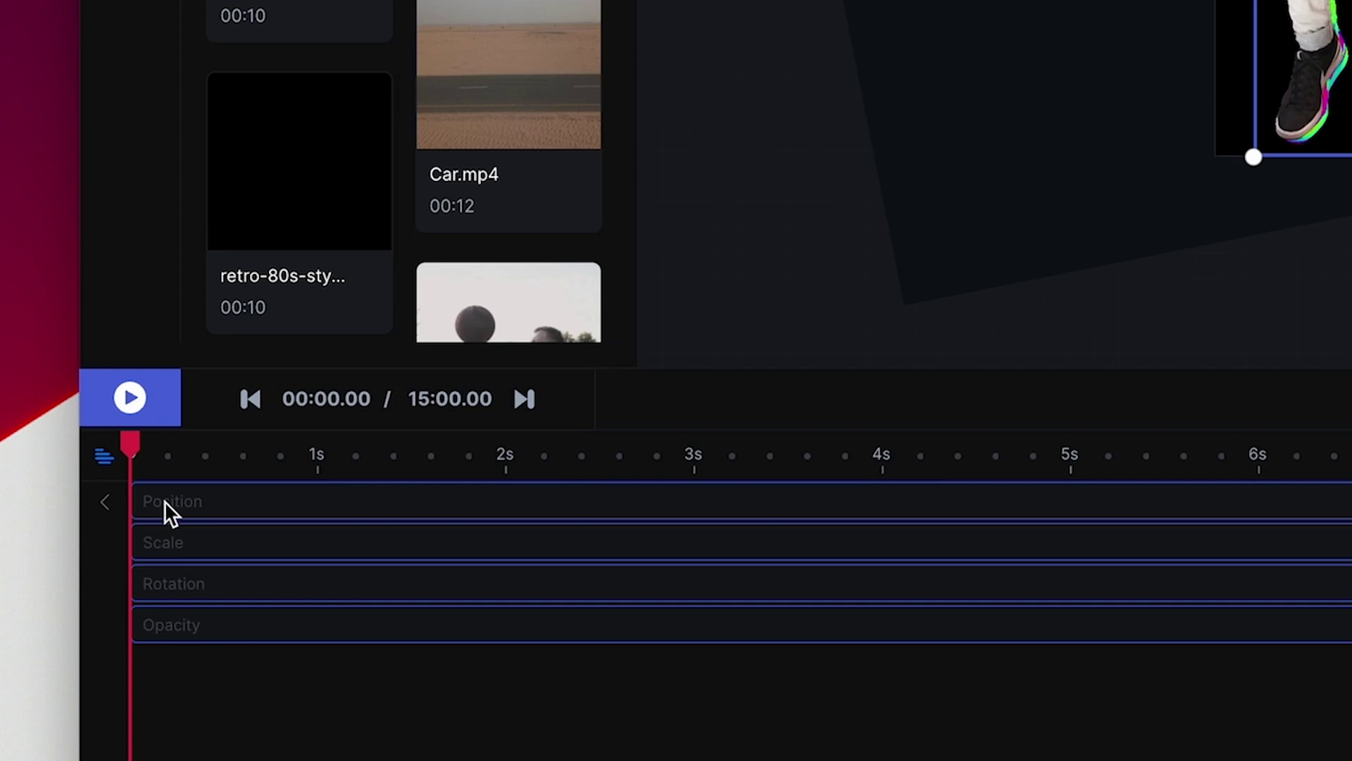
pyautogui.click(179, 454)
pyautogui.click(163, 623)
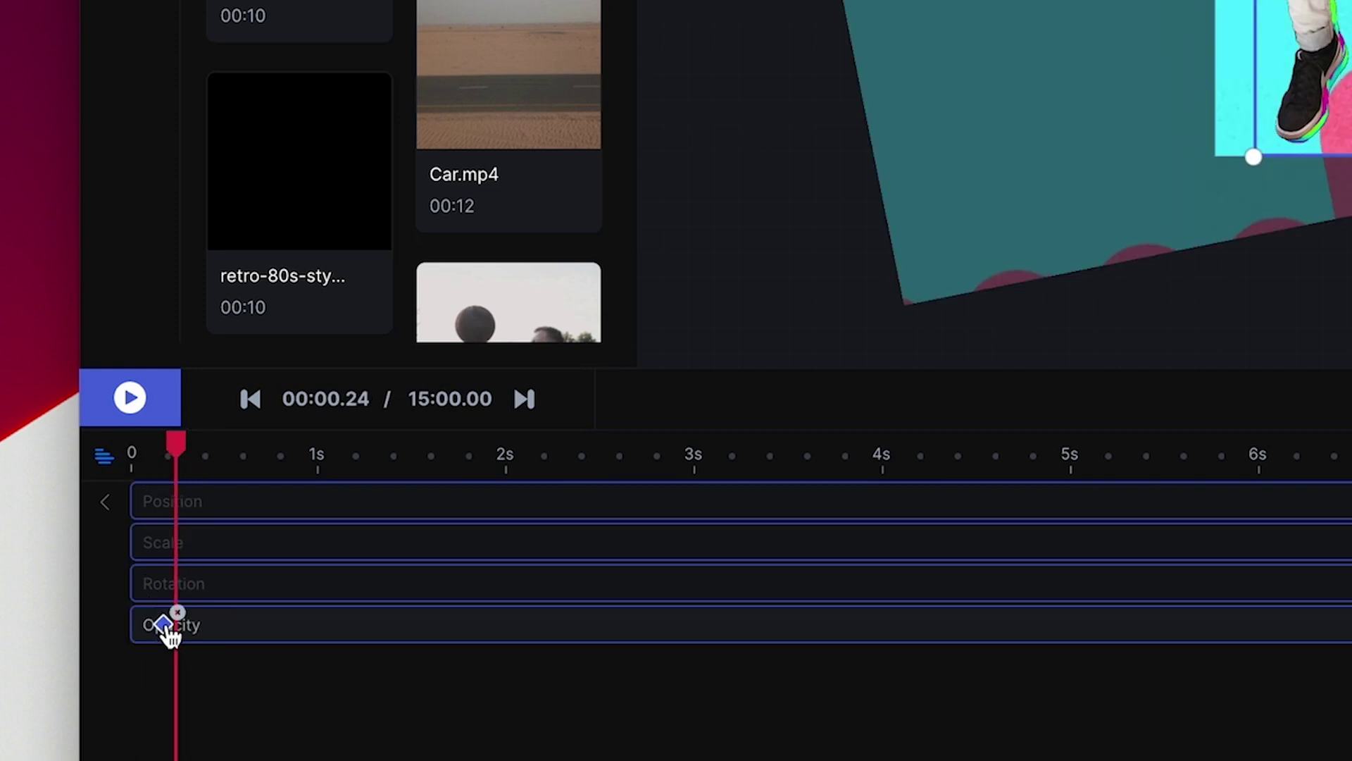
pyautogui.click(164, 625)
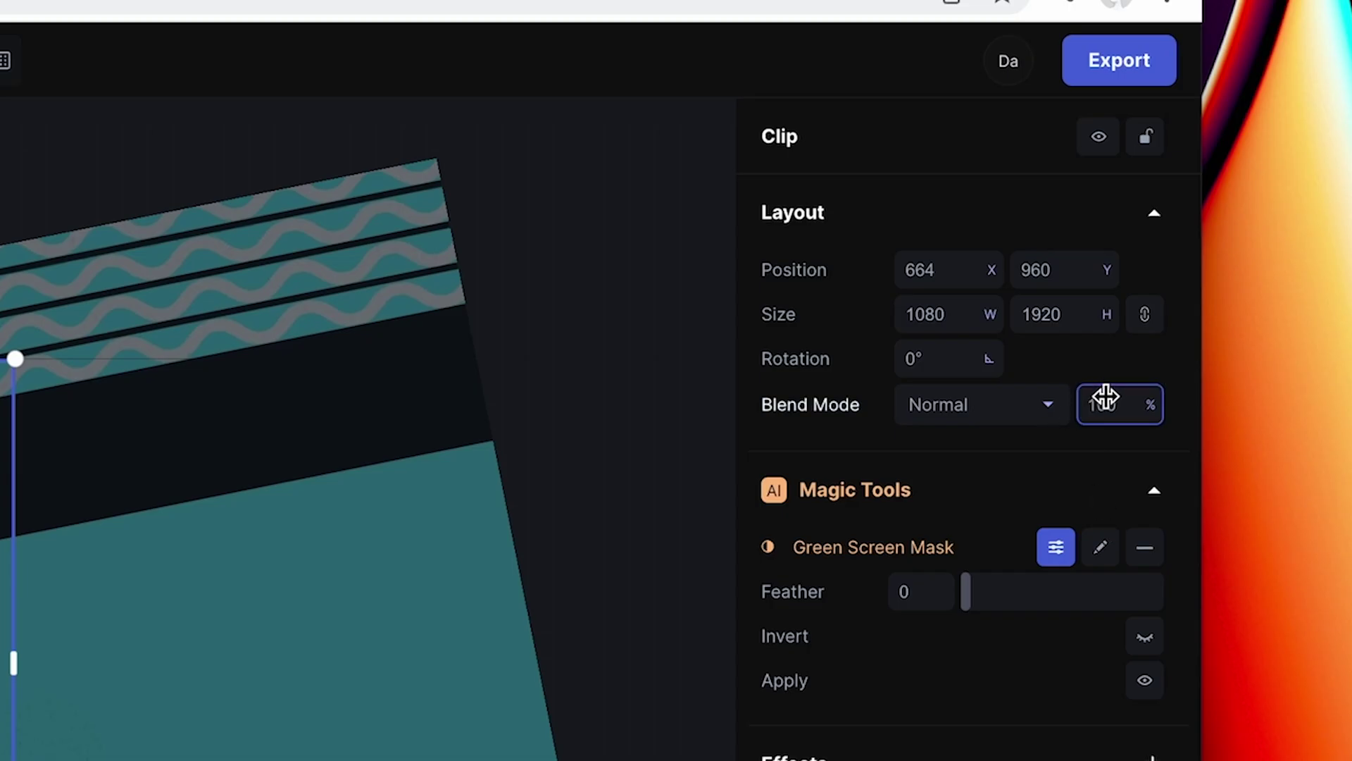
pyautogui.moveTo(1105, 395); pyautogui.dragTo(1064, 426)
pyautogui.click(1101, 402)
pyautogui.press('Return')
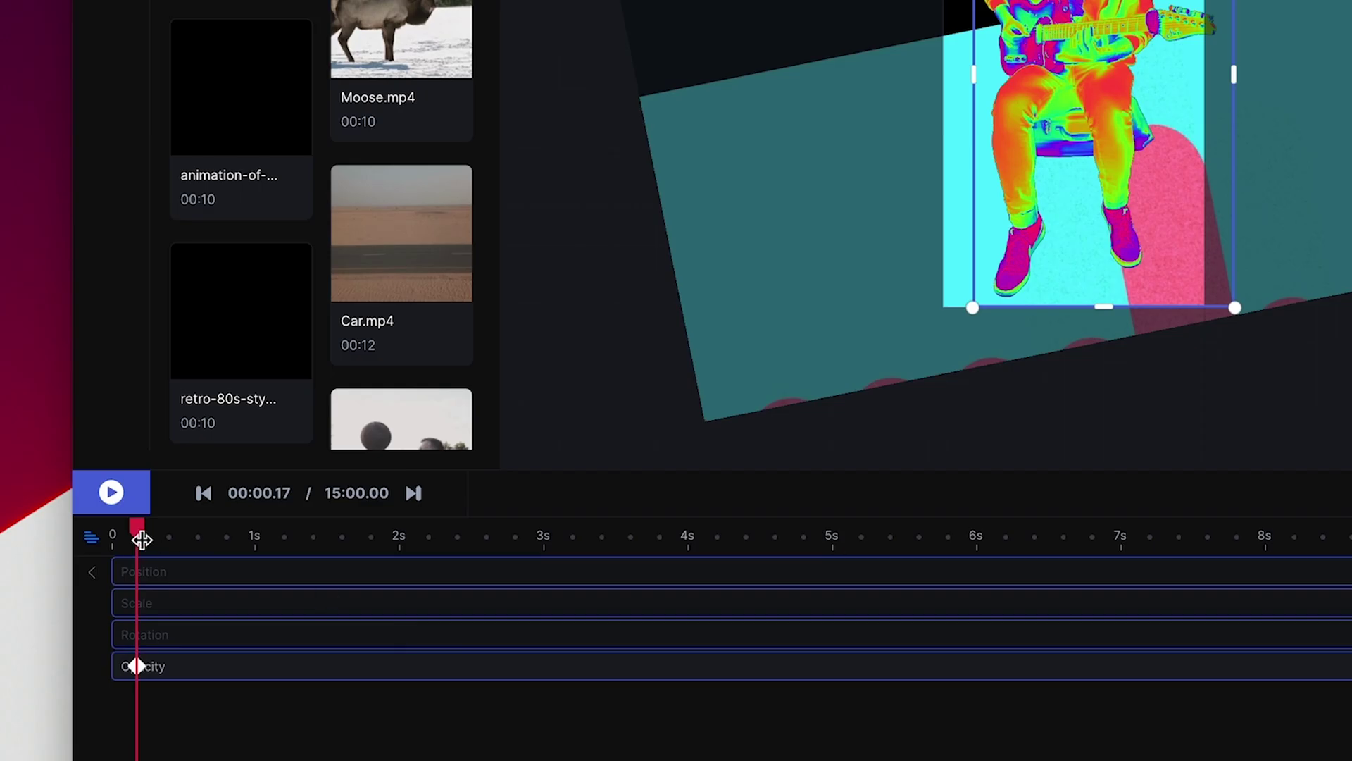
# Add a 100% Opacity keyframe at about 00:00.36.
pyautogui.moveTo(142, 538); pyautogui.dragTo(164, 532)
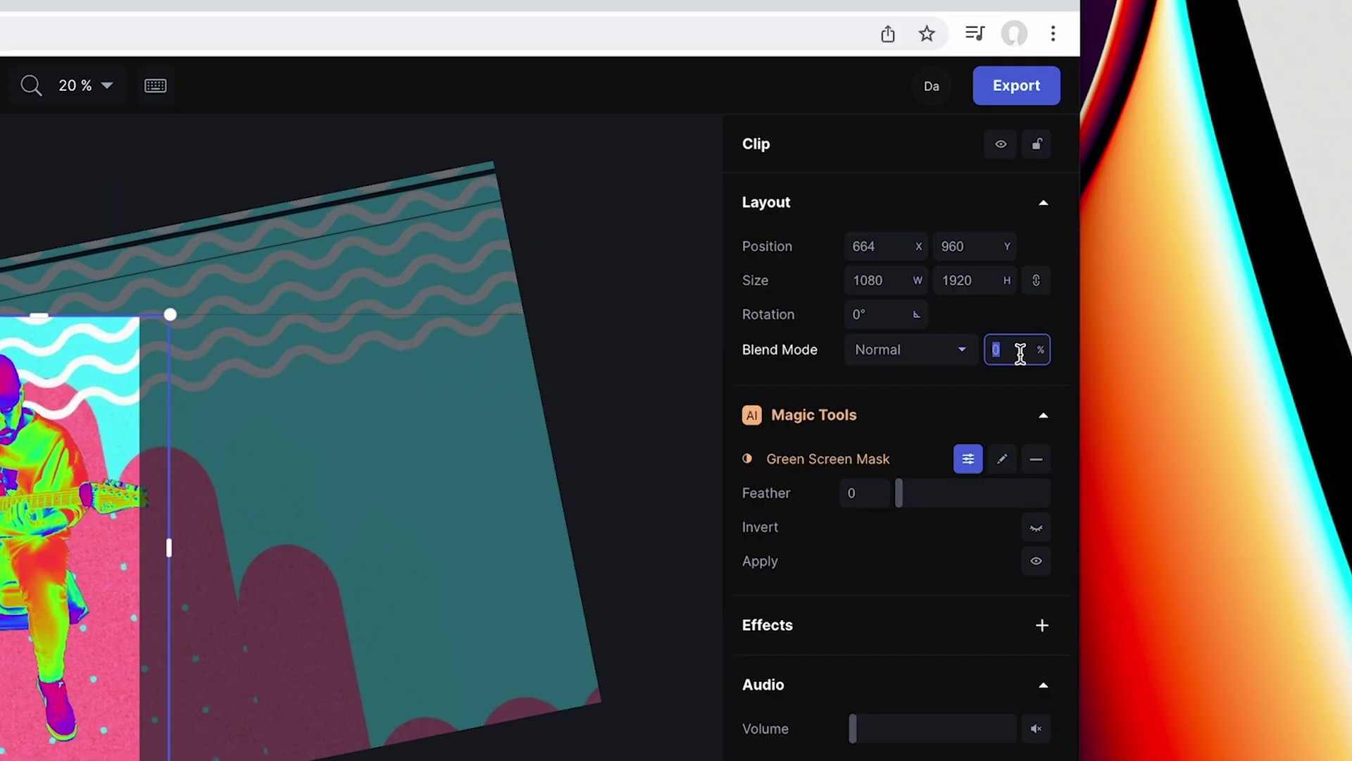
pyautogui.write('00')
pyautogui.press('Return')
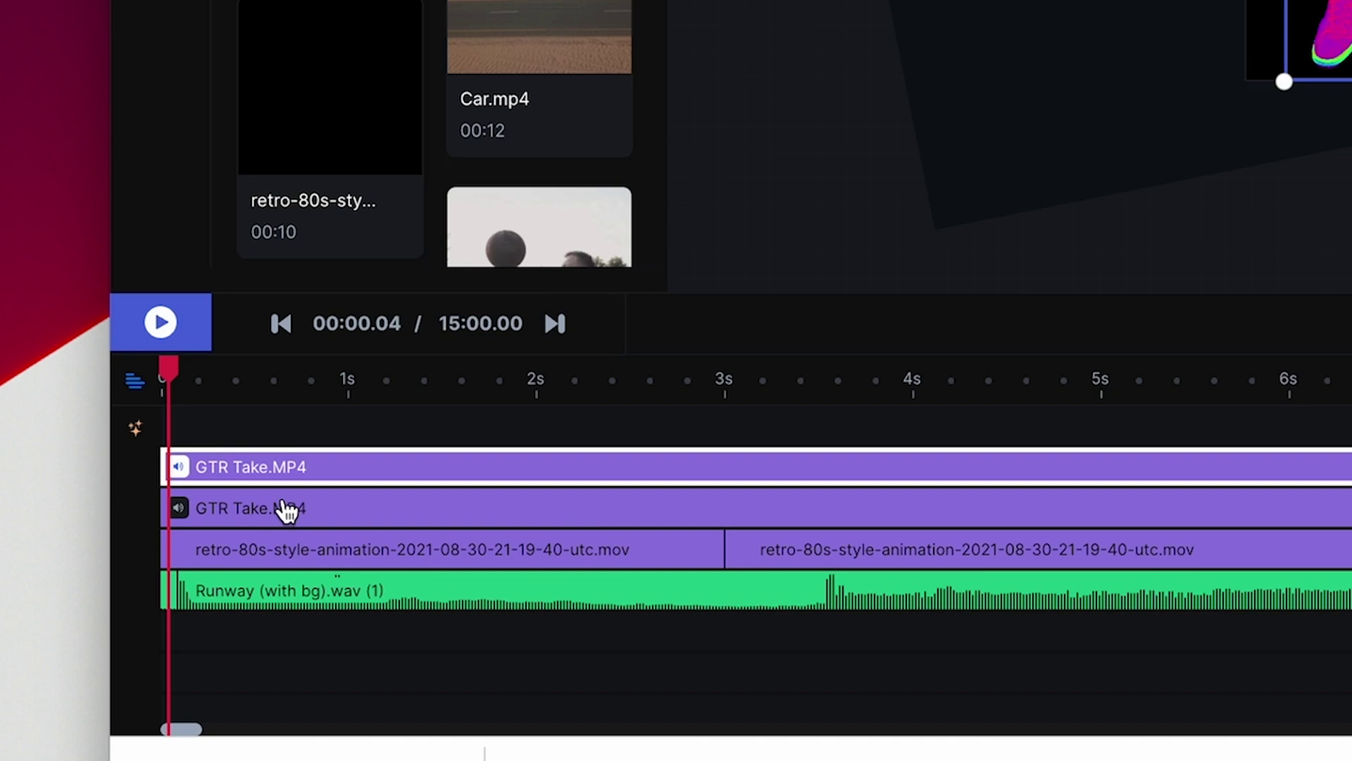
# Split the second GTR Take clip near its start and set its blend mode to Multiply.
pyautogui.click(232, 538)
pyautogui.click(122, 423)
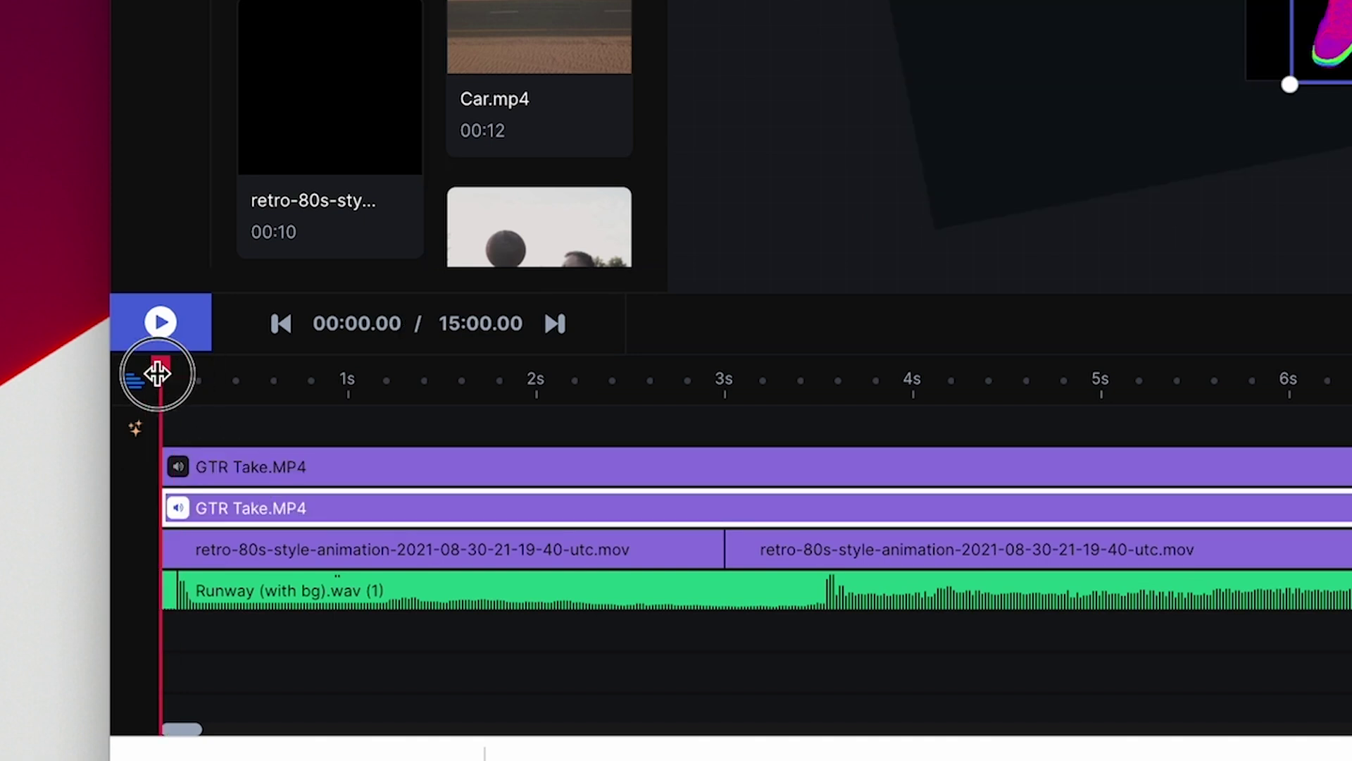
pyautogui.moveTo(192, 376); pyautogui.dragTo(252, 374)
pyautogui.click(287, 508)
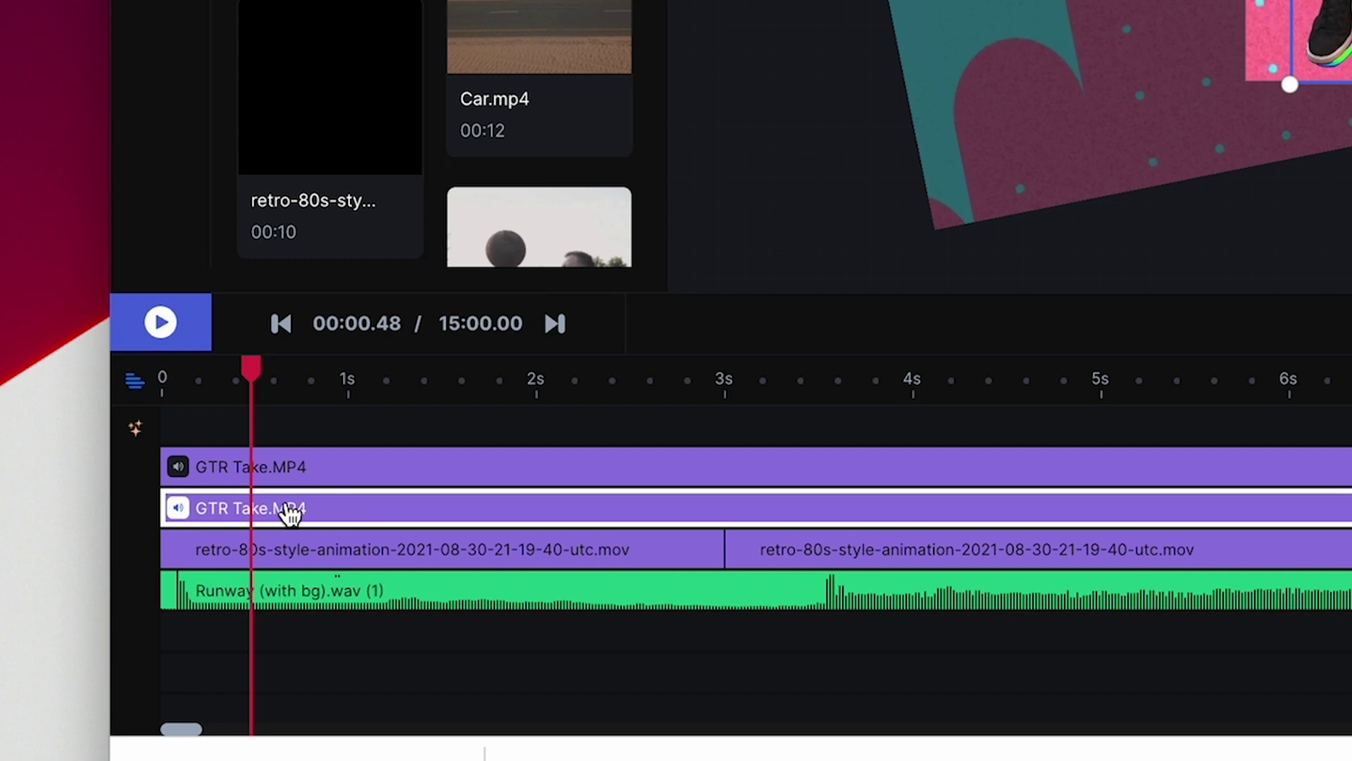
pyautogui.press('s')
pyautogui.click(199, 372)
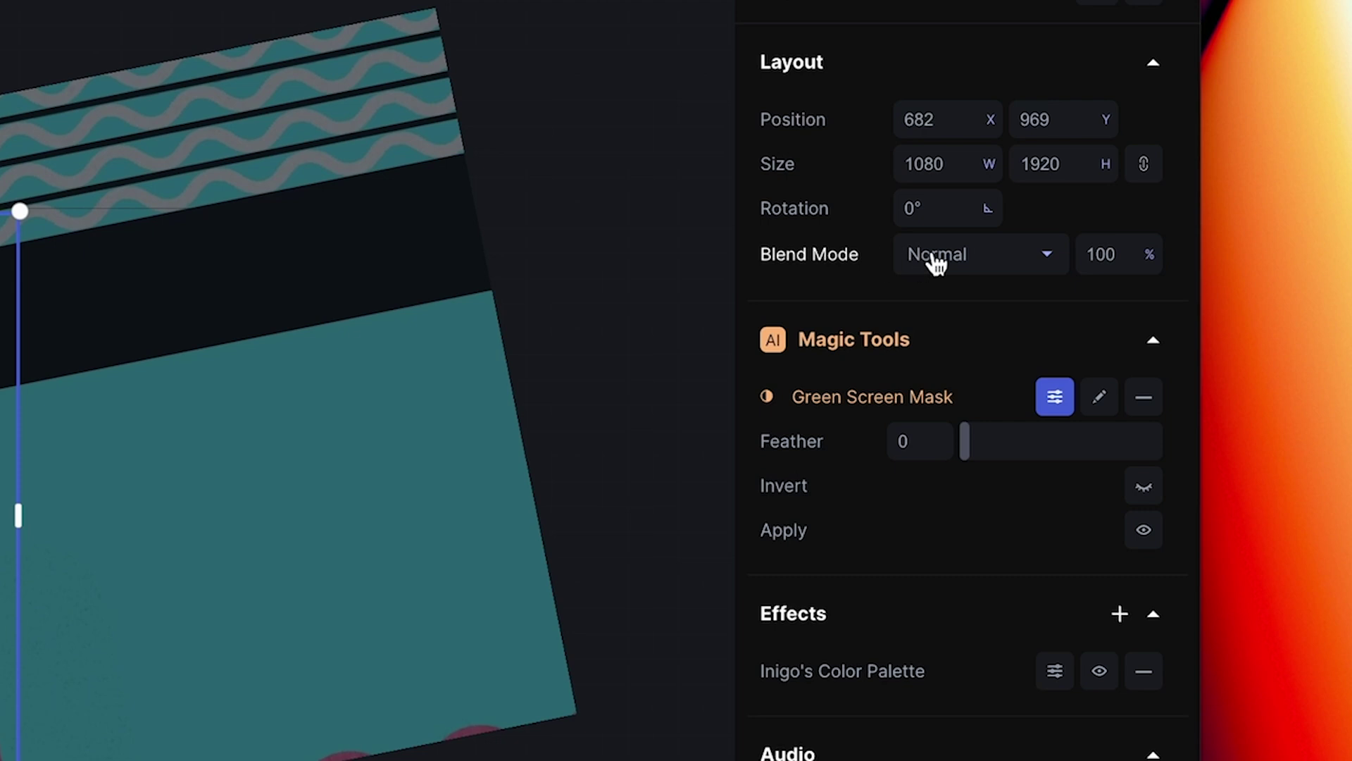
pyautogui.click(937, 262)
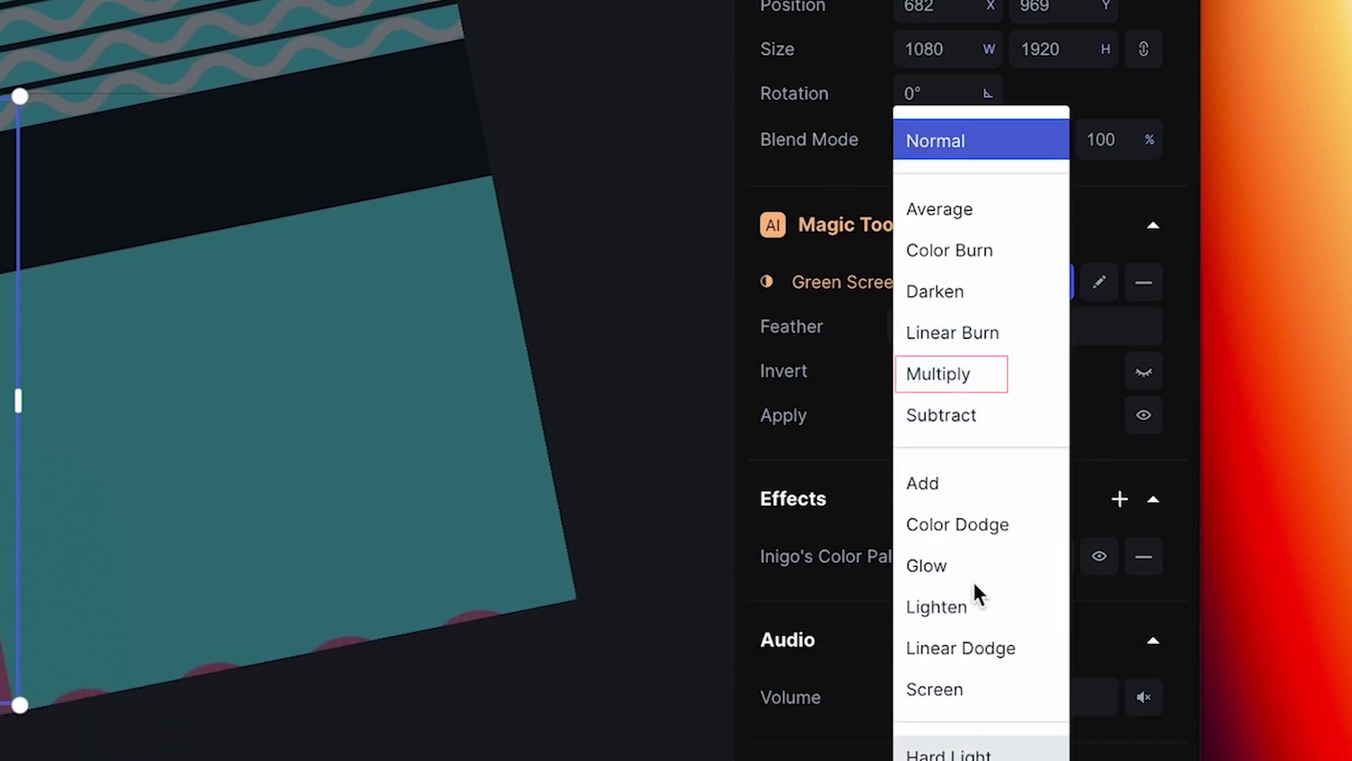
pyautogui.click(971, 374)
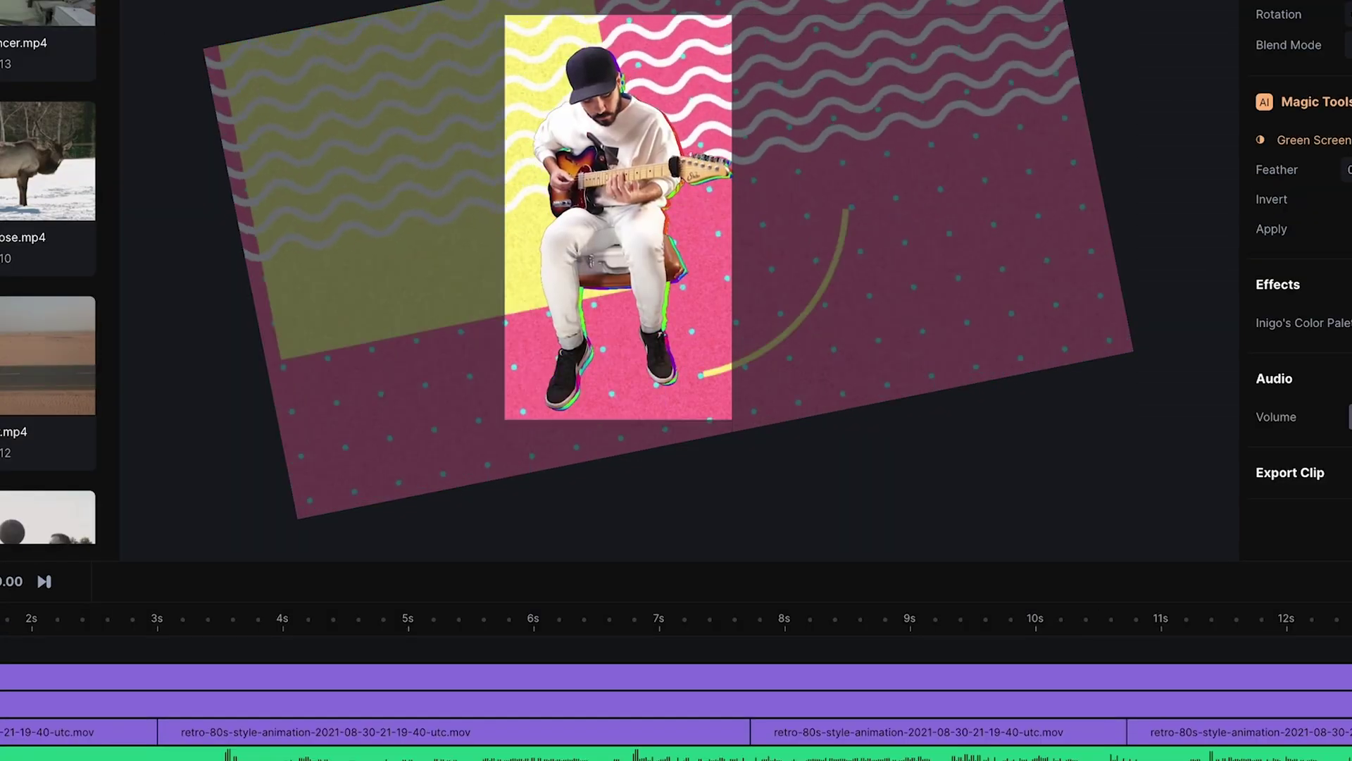
# Add Star_01_4K.mov on a new track and set its blend mode to Screen.
pyautogui.scroll(-5, 881, 755)
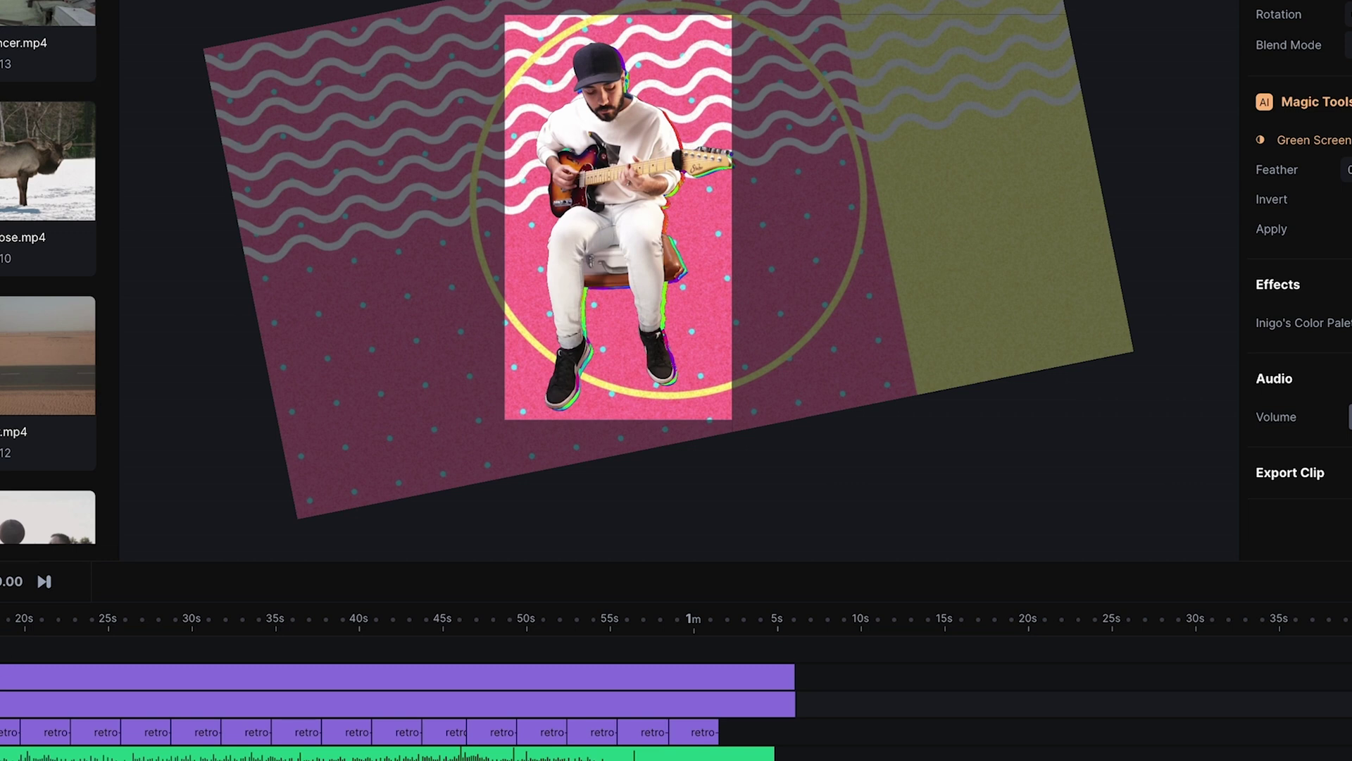
pyautogui.click(0, 678)
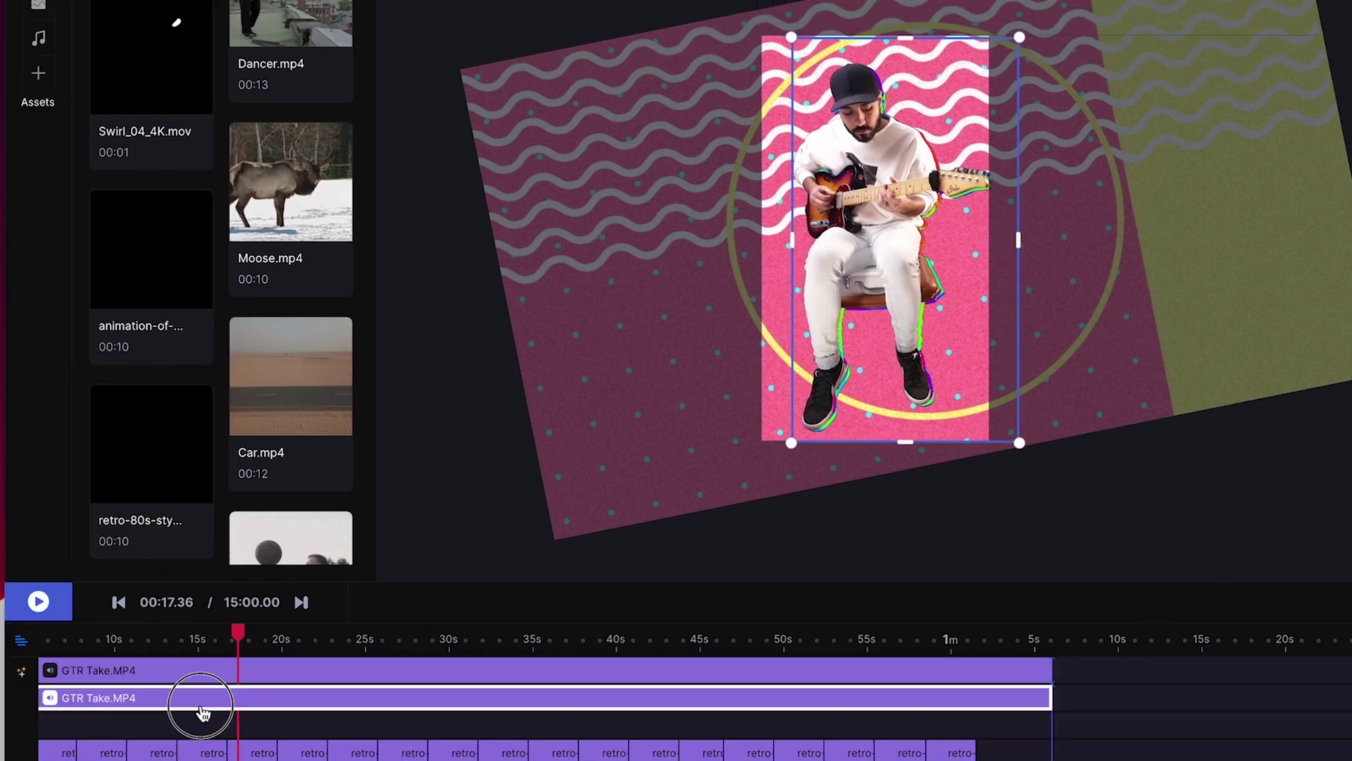
pyautogui.moveTo(248, 668); pyautogui.dragTo(278, 724)
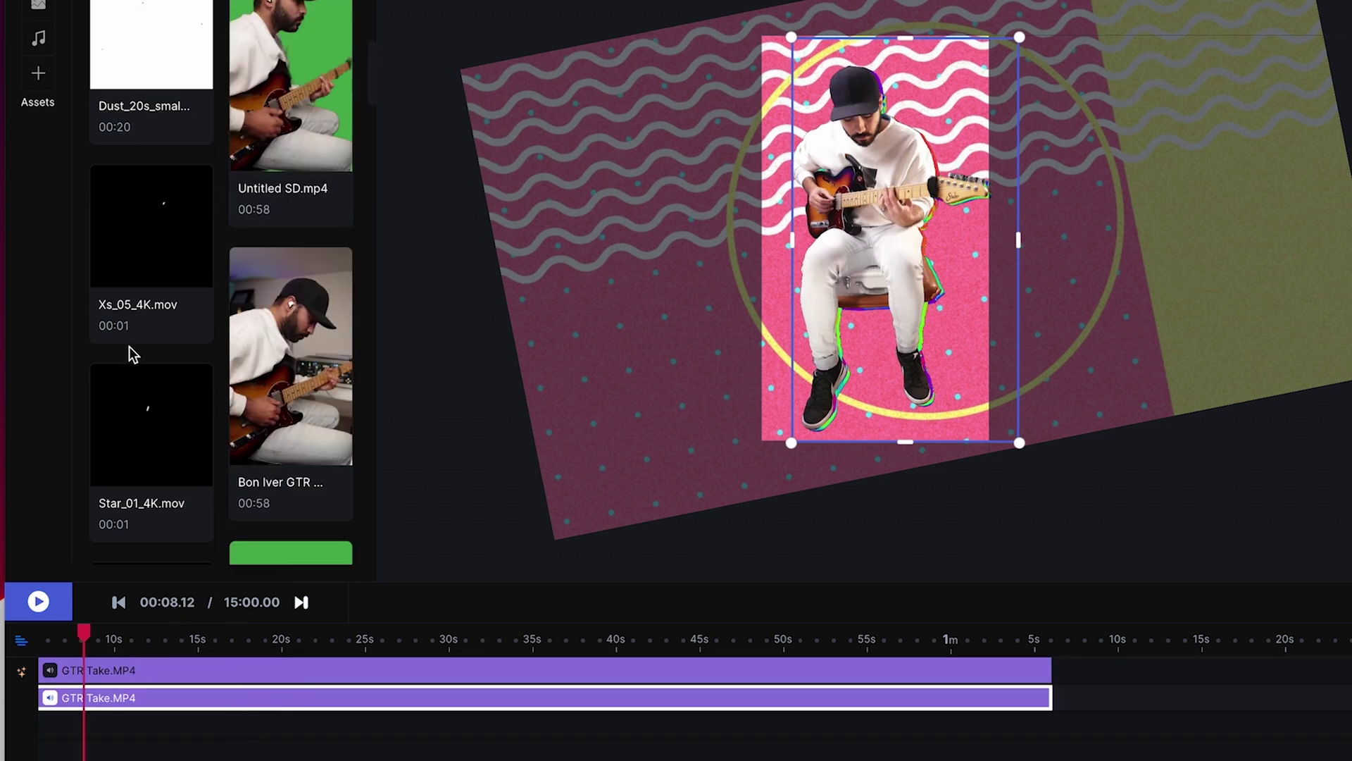
pyautogui.click(156, 254)
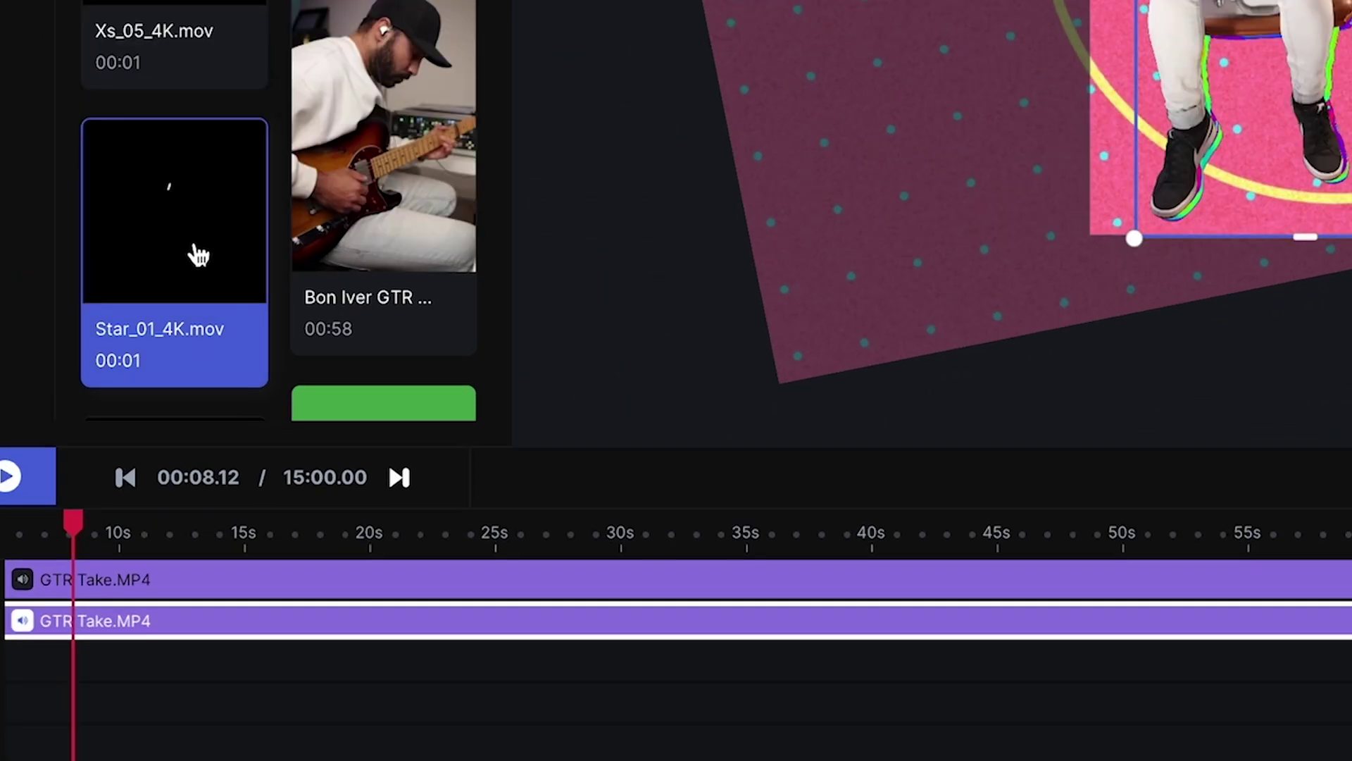
pyautogui.moveTo(166, 452); pyautogui.dragTo(87, 758)
pyautogui.click(78, 708)
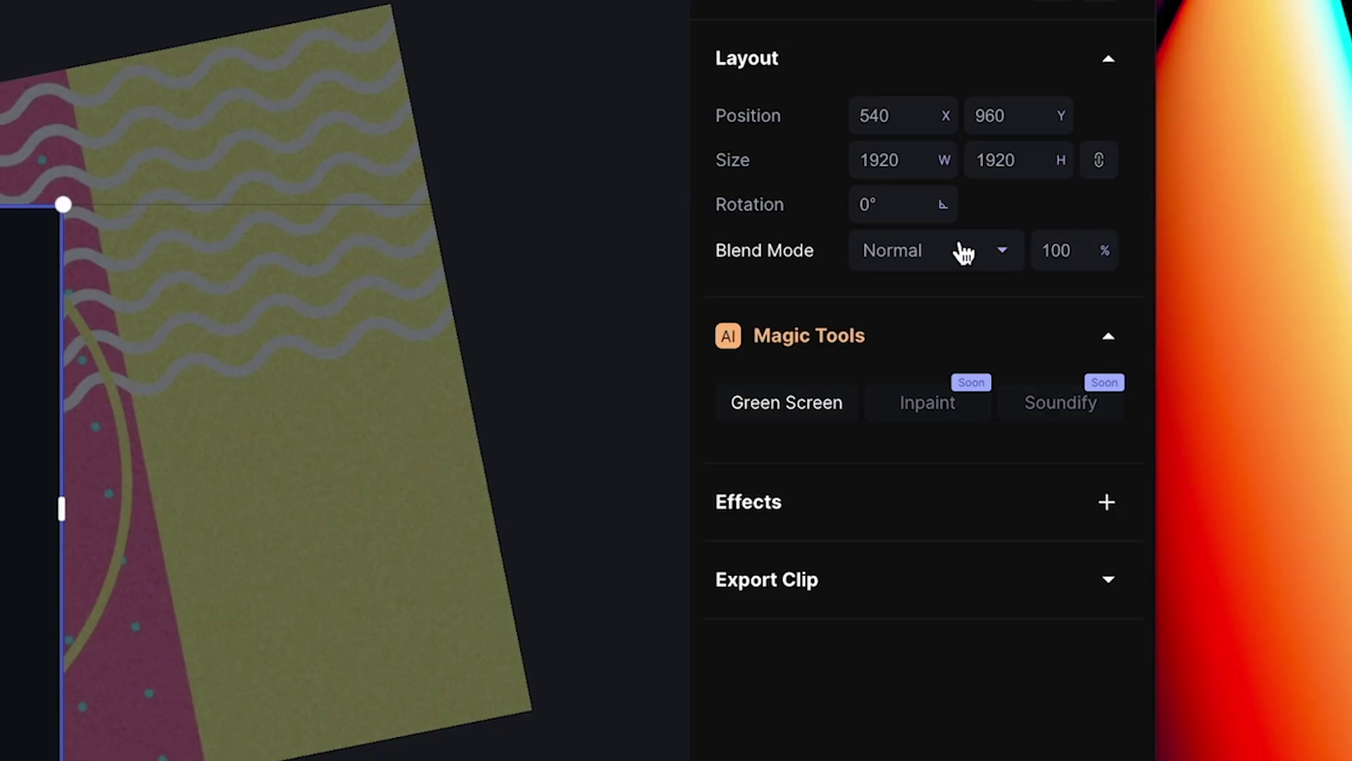
pyautogui.click(933, 255)
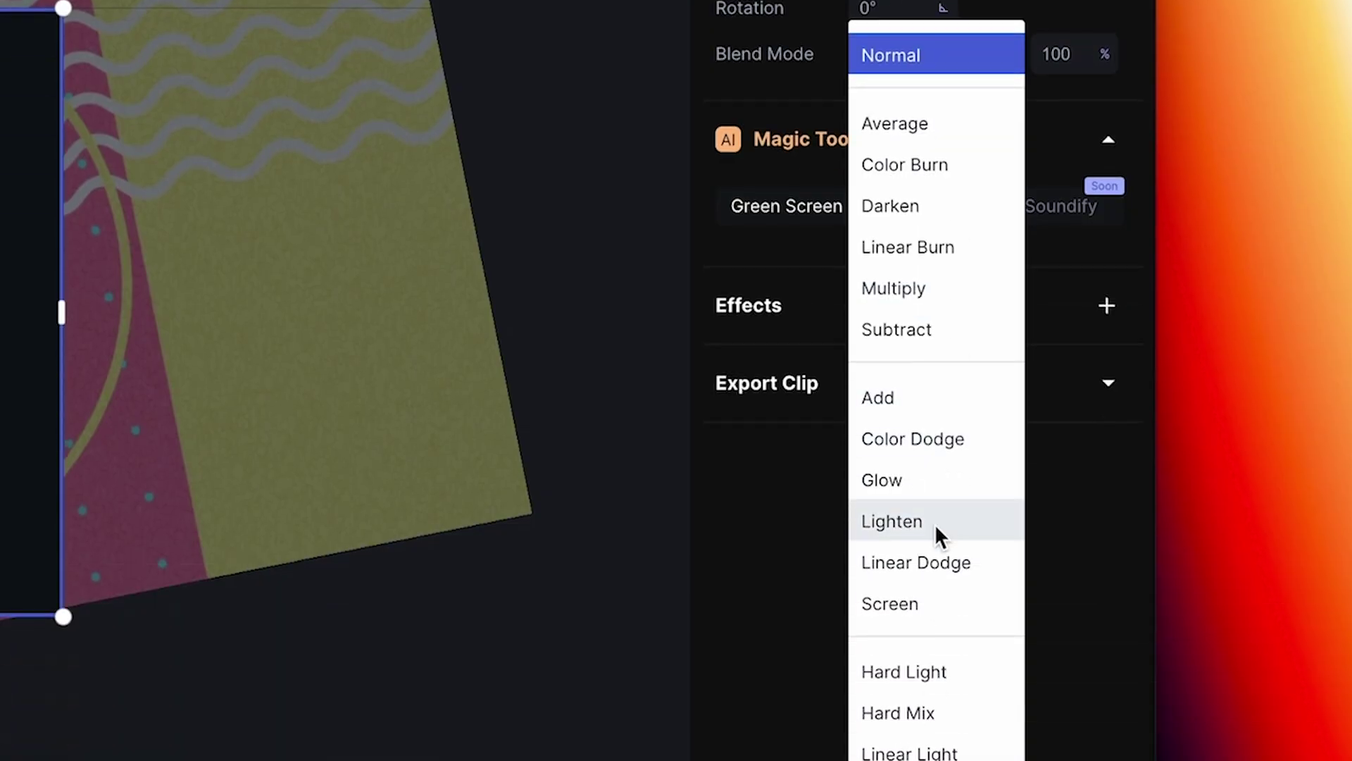
pyautogui.click(928, 598)
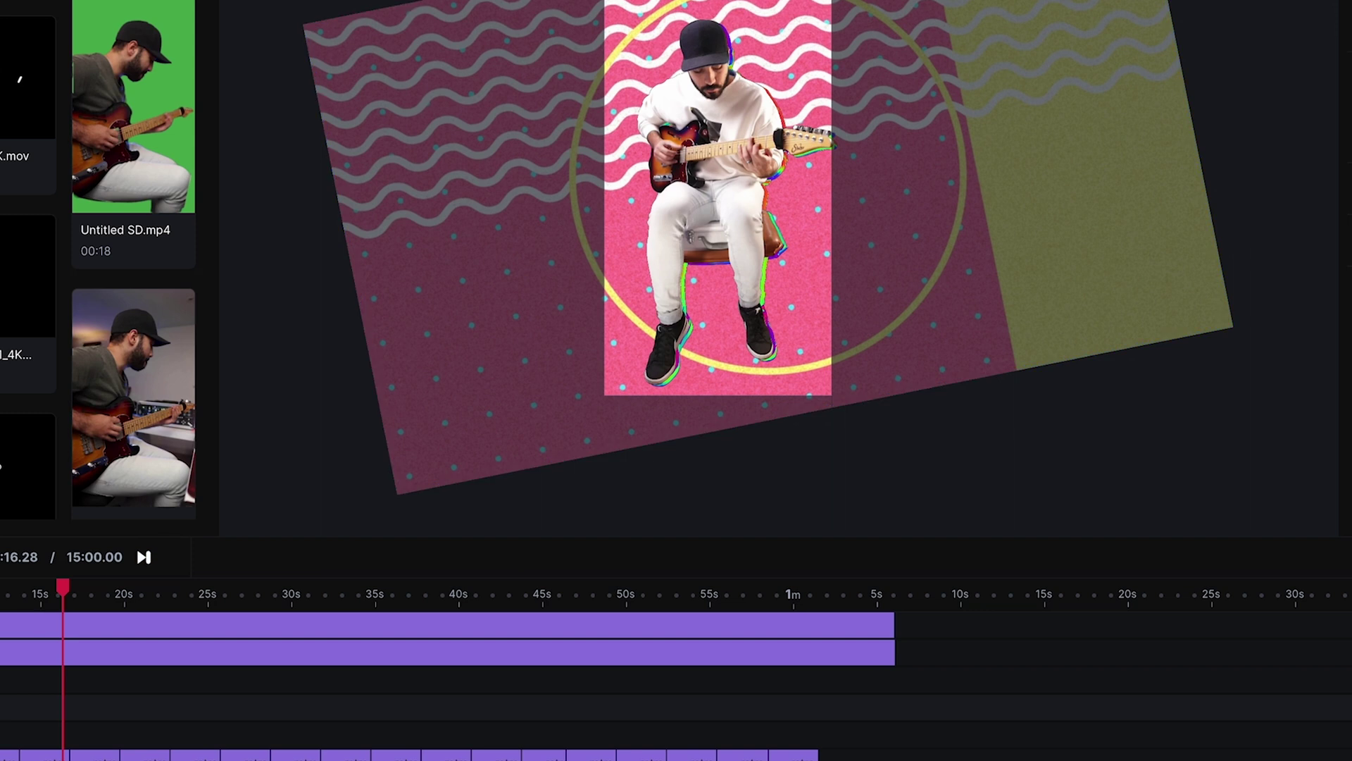
# Export the composited guitarist video, then start a new blank project.
pyautogui.click(1183, 45)
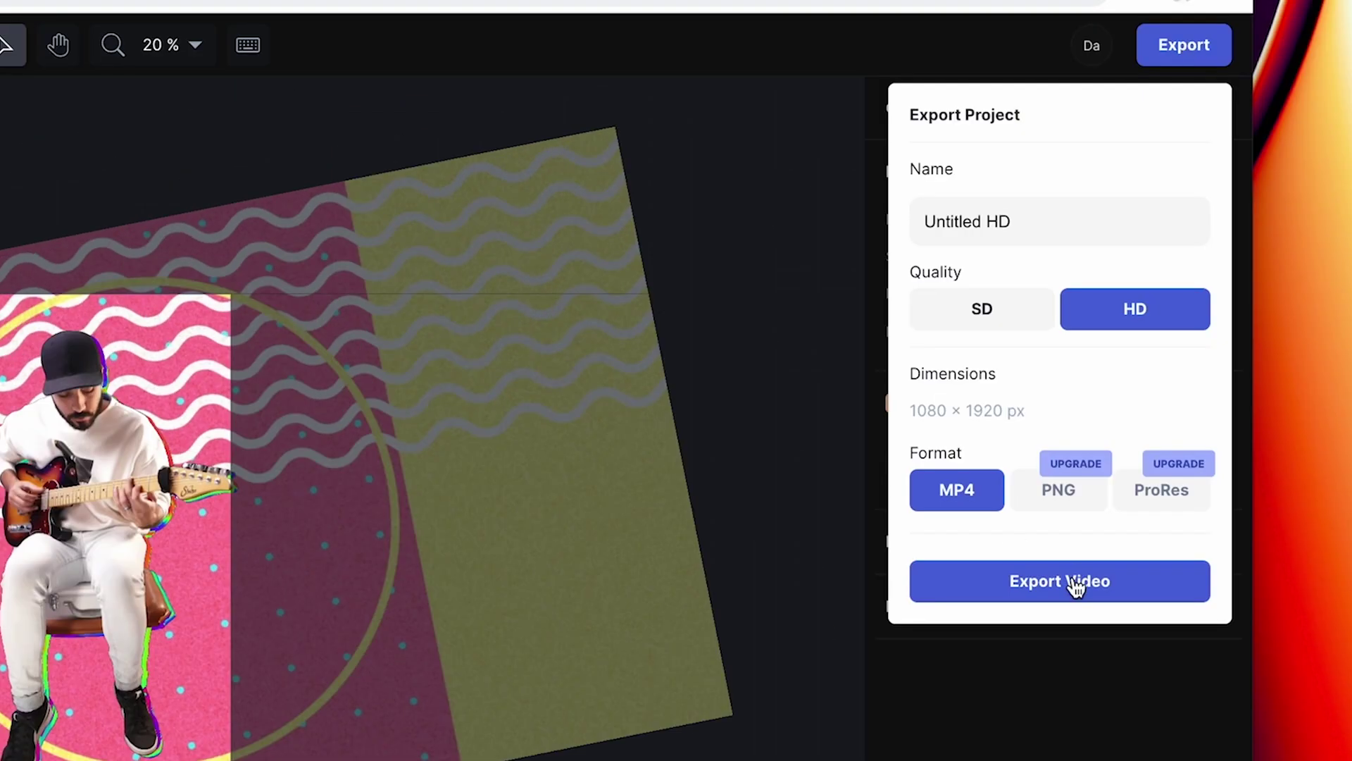
pyautogui.click(1074, 584)
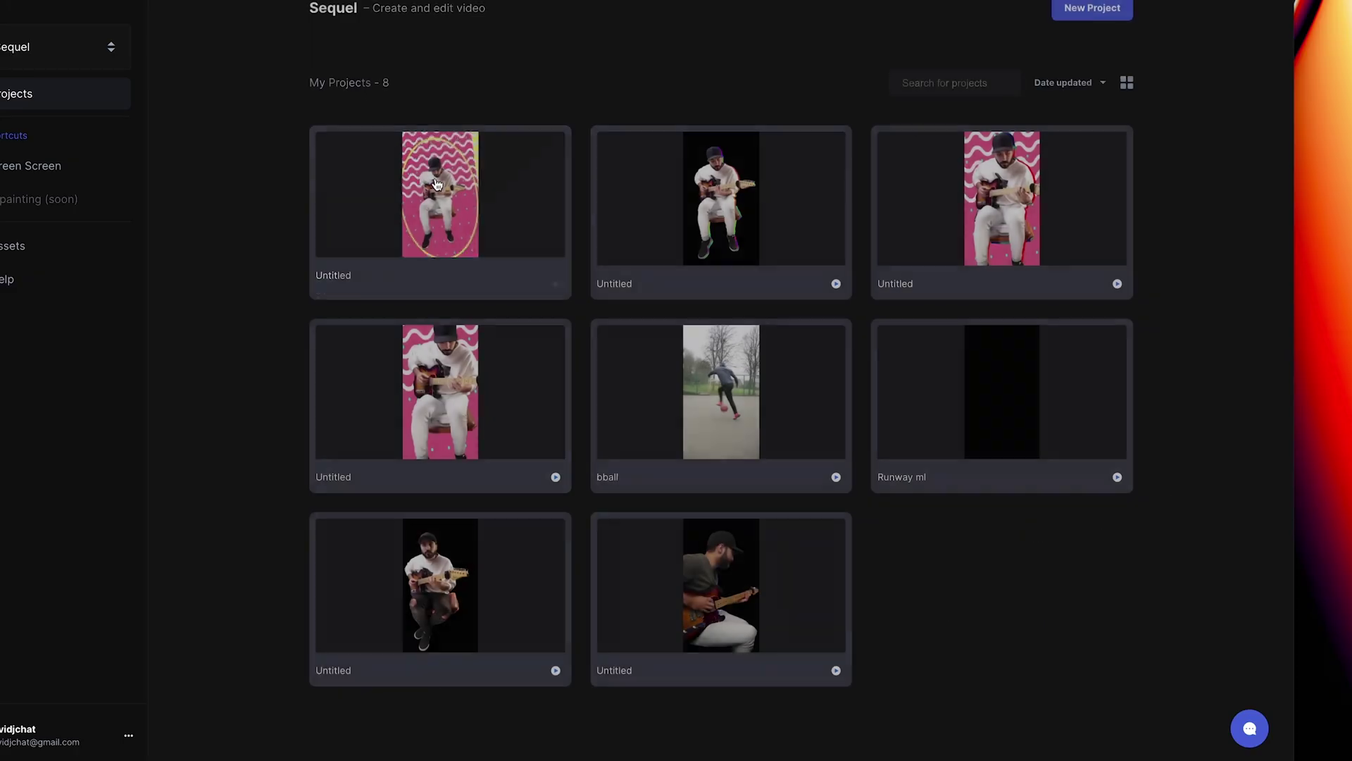
pyautogui.click(1092, 9)
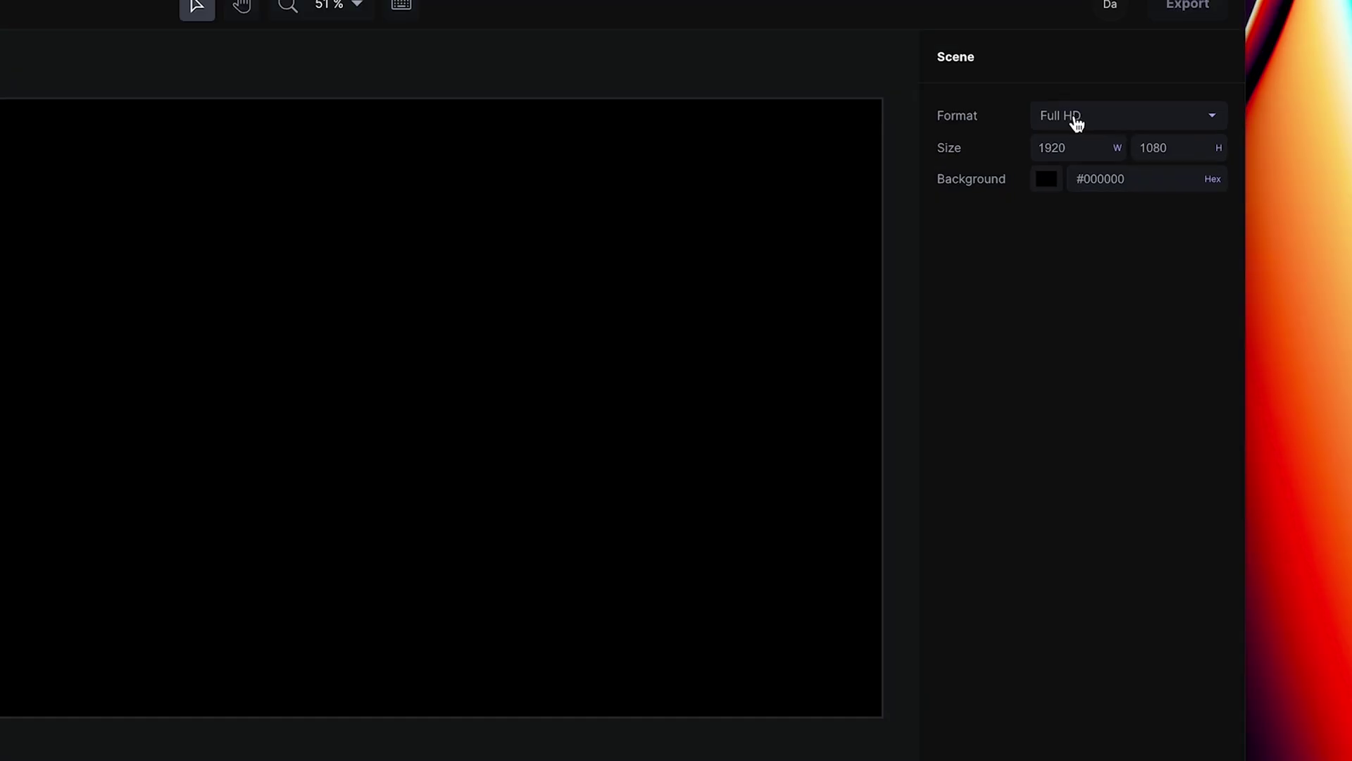
# Set the project format to IG Story and add Runway ml HD.mp4 to the timeline.
pyautogui.click(1229, 242)
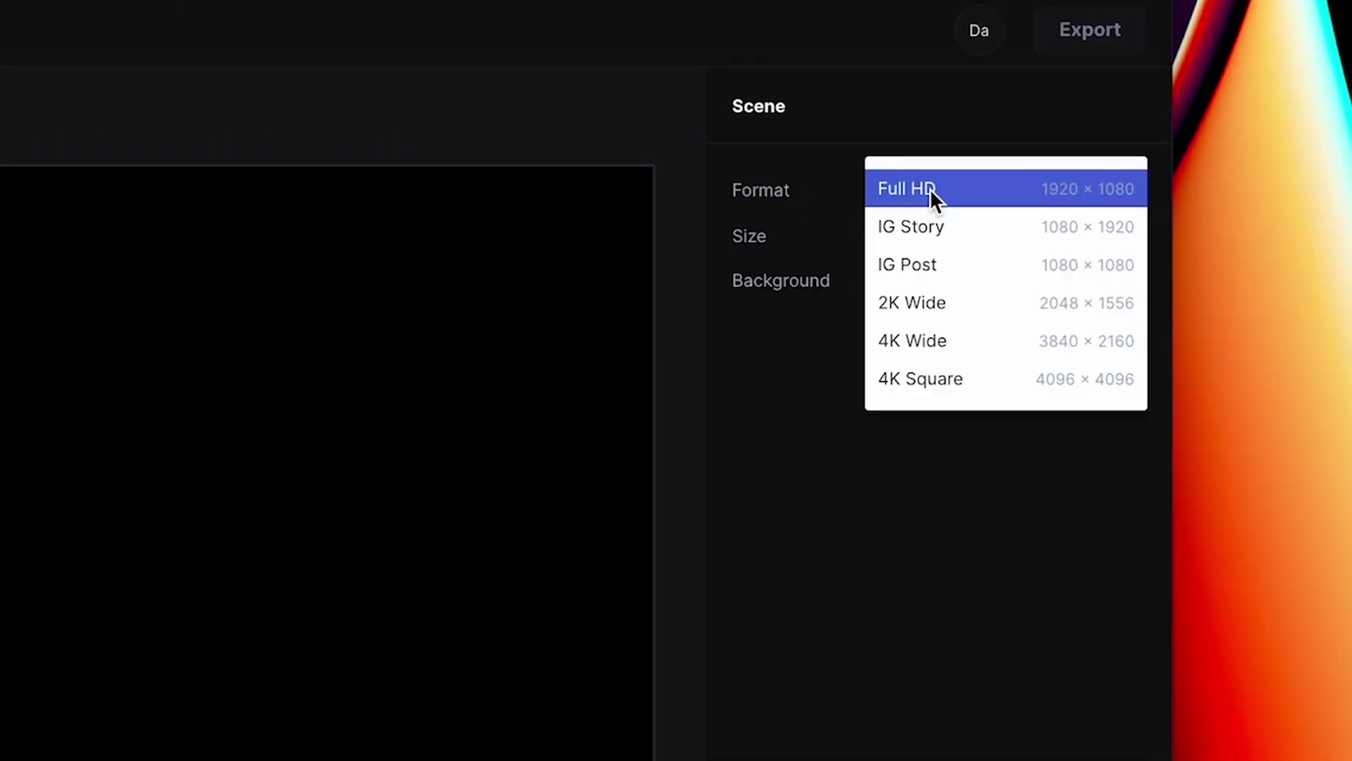
pyautogui.click(935, 226)
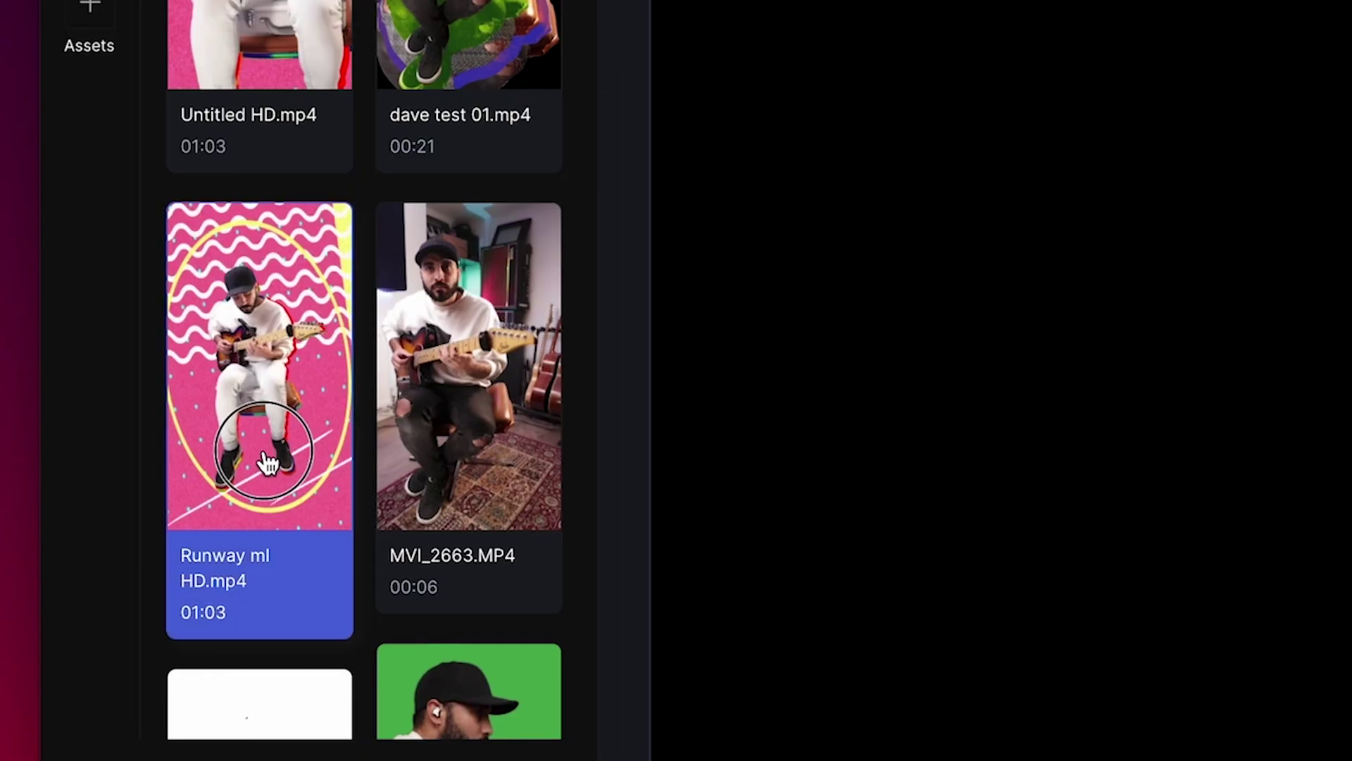
pyautogui.moveTo(260, 366); pyautogui.dragTo(220, 517)
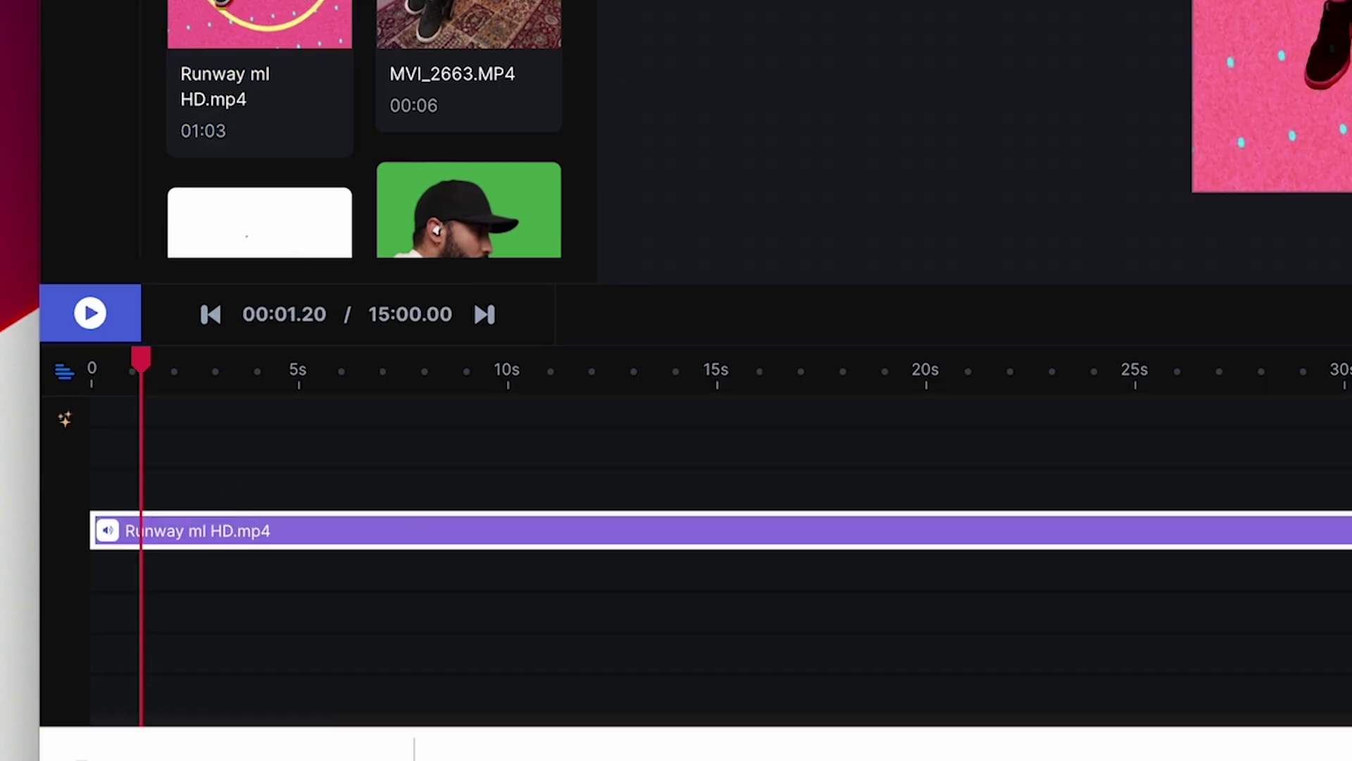
# Add a Scale keyframe at the clip's start and enlarge the clip in the frame.
pyautogui.moveTo(141, 360)
pyautogui.mouseDown()
pyautogui.moveTo(172, 369)
pyautogui.moveTo(115, 362)
pyautogui.mouseUp()
pyautogui.click(62, 425)
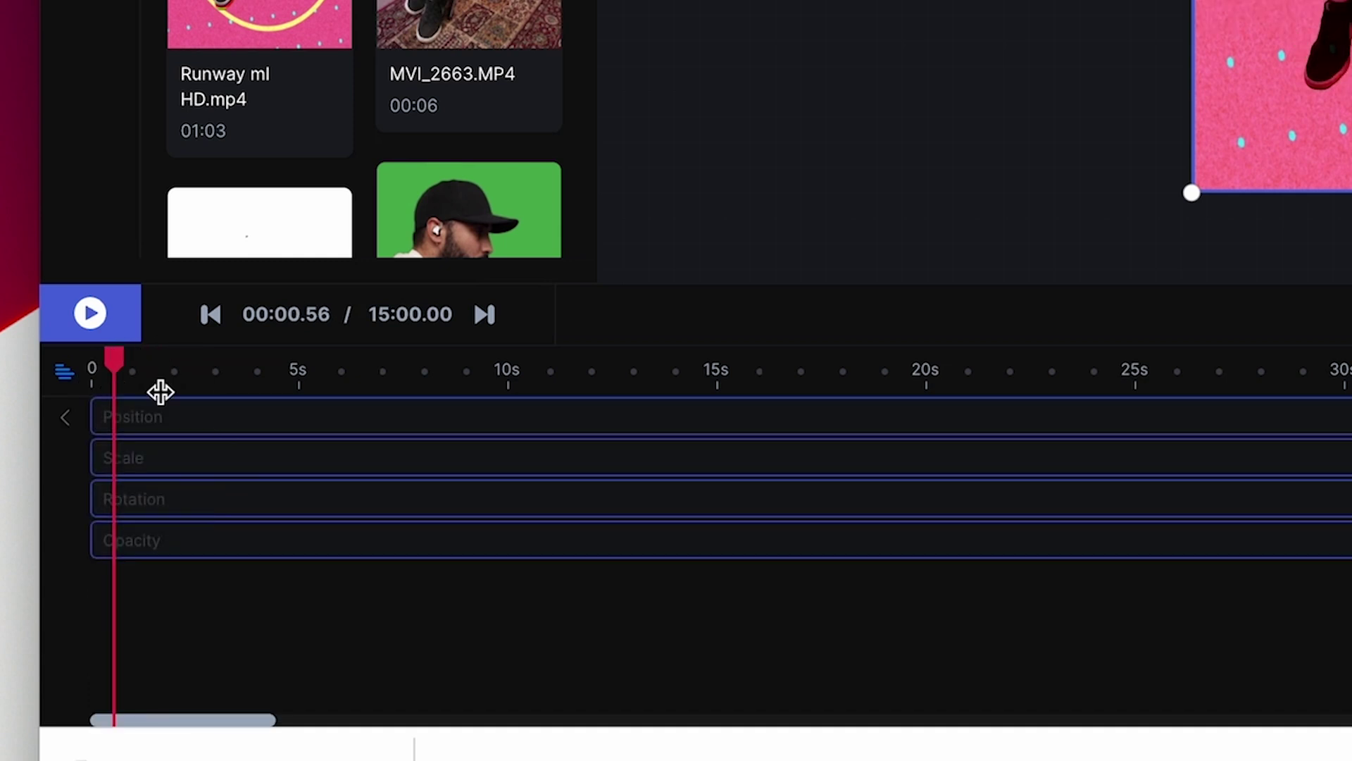
pyautogui.moveTo(114, 365); pyautogui.dragTo(90, 368)
pyautogui.moveTo(107, 459); pyautogui.dragTo(98, 466)
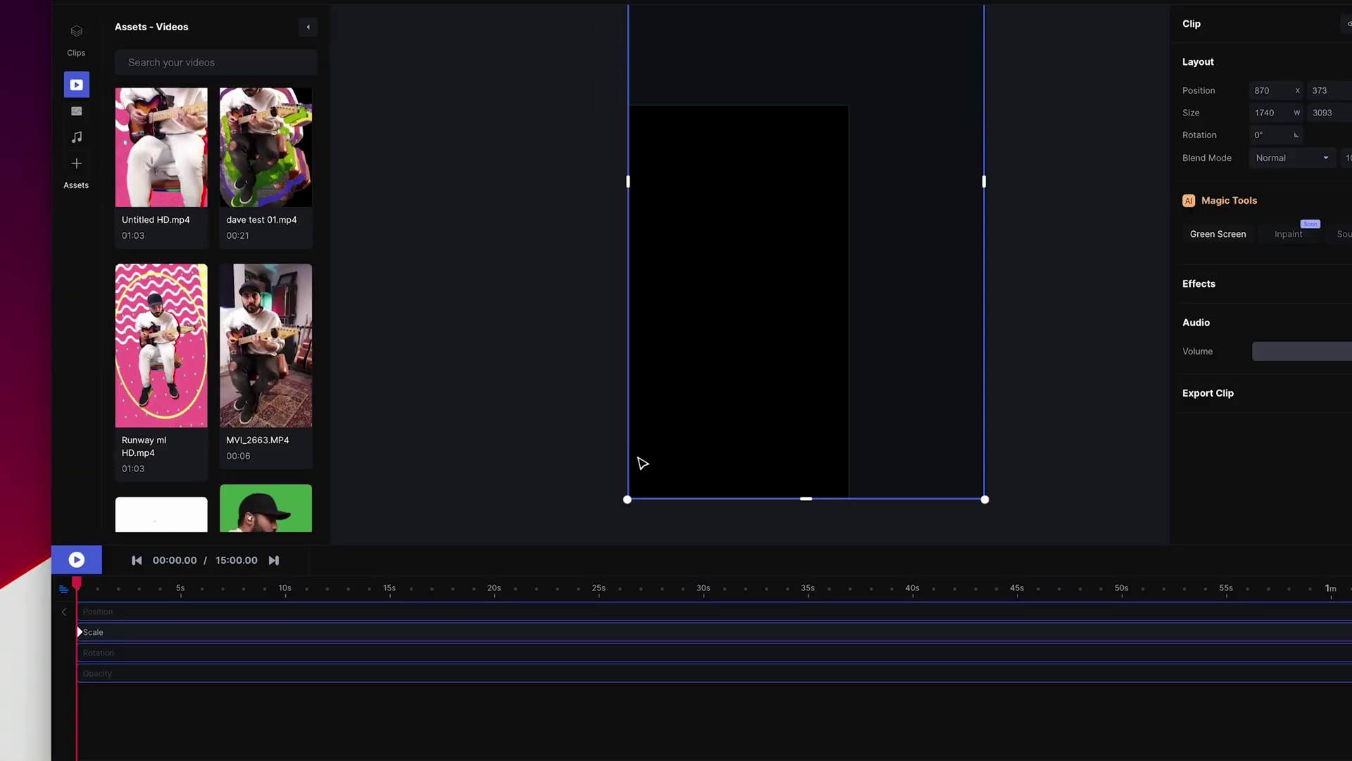
pyautogui.moveTo(627, 499); pyautogui.dragTo(697, 474)
pyautogui.scroll(-3, 730, 356)
pyautogui.moveTo(694, 362); pyautogui.dragTo(660, 451)
pyautogui.moveTo(169, 588); pyautogui.dragTo(437, 591)
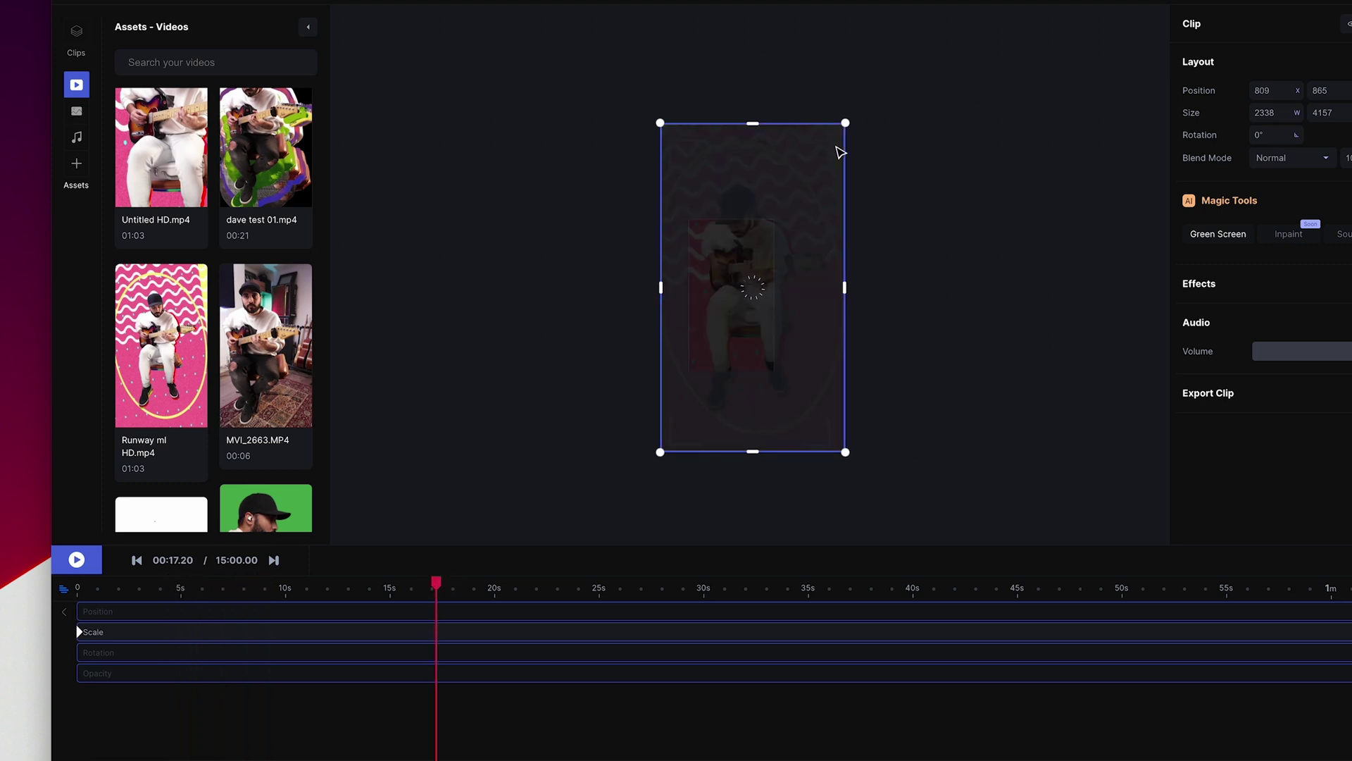
# Add Scale keyframes: shrink at 17 s, enlarge at 36 s, resize at 49.4 s.
pyautogui.moveTo(845, 123); pyautogui.dragTo(812, 179)
pyautogui.moveTo(775, 589); pyautogui.dragTo(871, 595)
pyautogui.moveTo(813, 424); pyautogui.dragTo(848, 483)
pyautogui.moveTo(884, 595); pyautogui.dragTo(1109, 589)
pyautogui.moveTo(824, 152); pyautogui.dragTo(833, 141)
pyautogui.click(120, 589)
pyautogui.moveTo(1297, 134); pyautogui.dragTo(1299, 132)
pyautogui.moveTo(293, 589); pyautogui.dragTo(730, 589)
pyautogui.moveTo(573, 589); pyautogui.dragTo(1146, 589)
pyautogui.moveTo(1296, 135); pyautogui.dragTo(1294, 136)
pyautogui.moveTo(1146, 589); pyautogui.dragTo(1109, 589)
pyautogui.click(1084, 316)
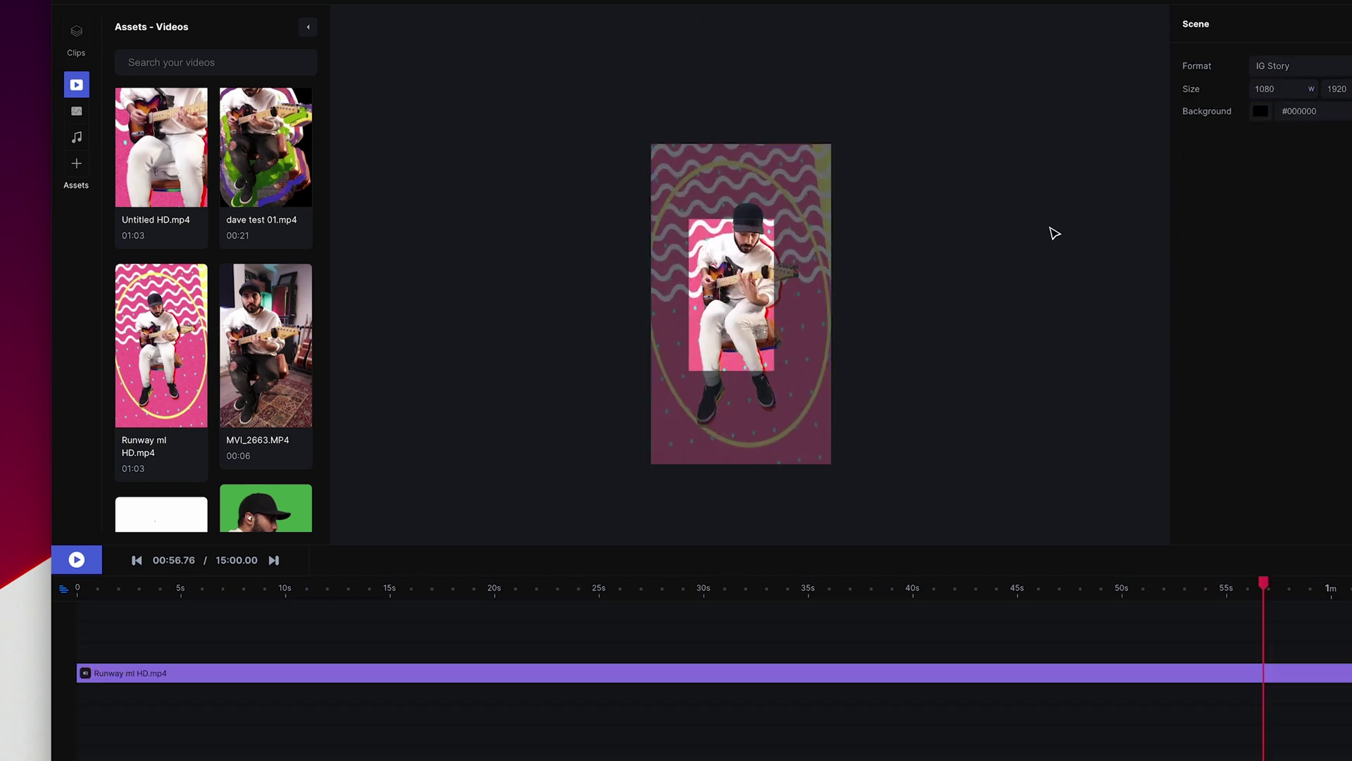
# Export the IG Story video and play the exported Untitled HD file from Assets.
pyautogui.click(1351, 1)
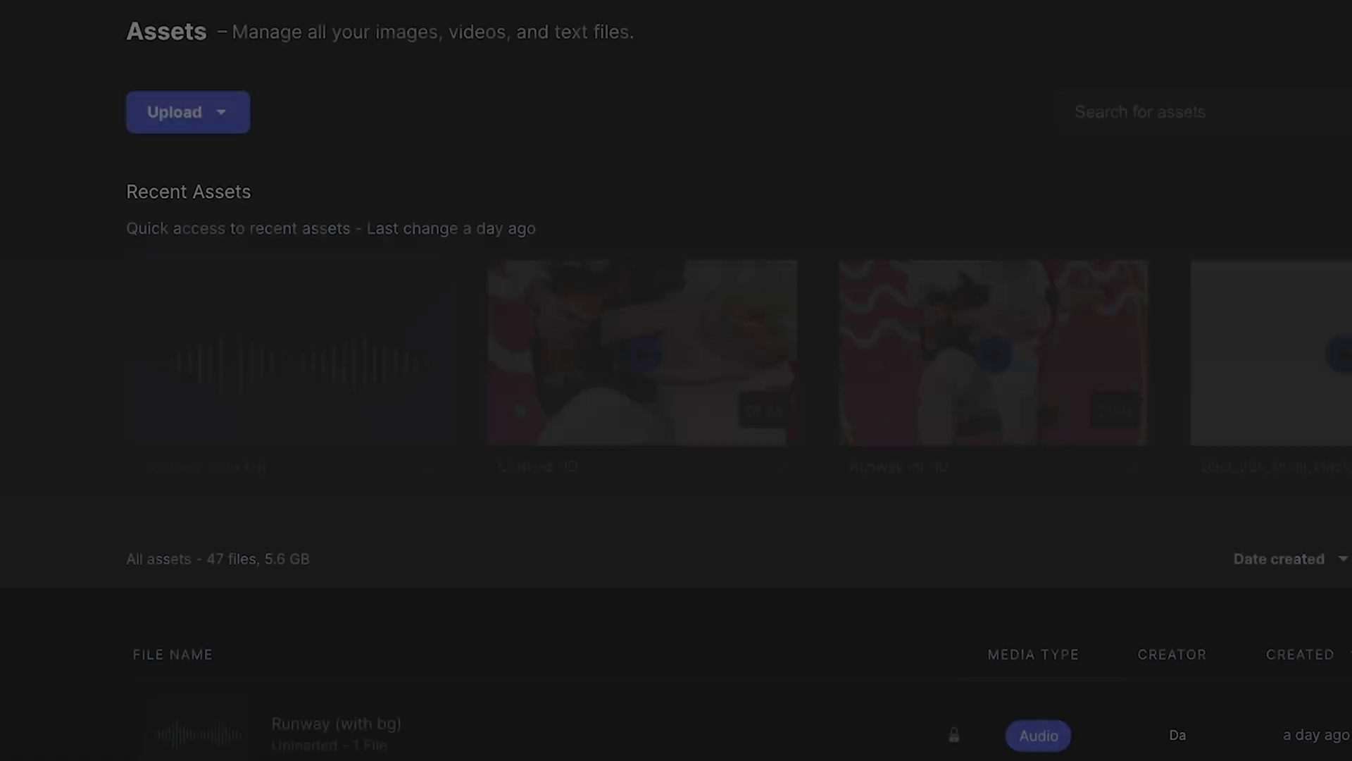
pyautogui.scroll(-4, 247, 585)
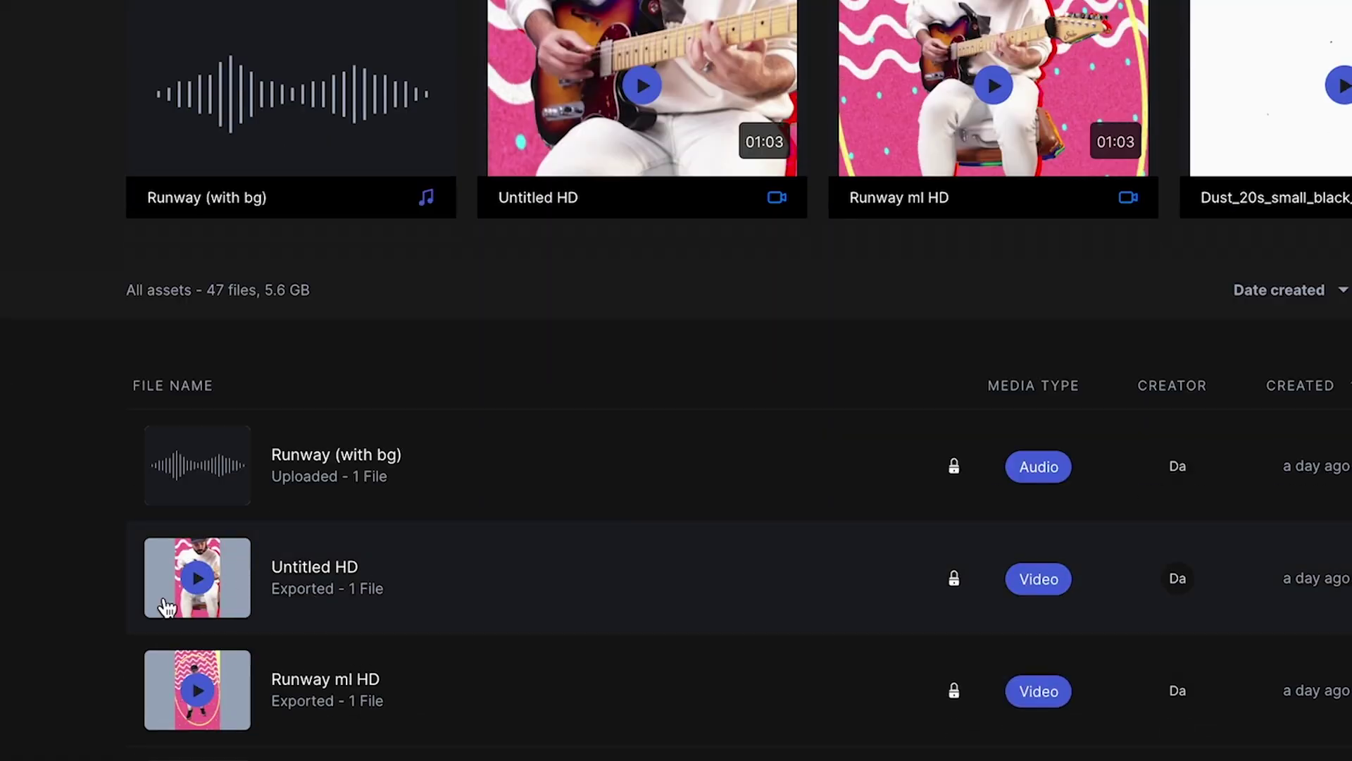
pyautogui.scroll(-2, 204, 563)
pyautogui.click(335, 451)
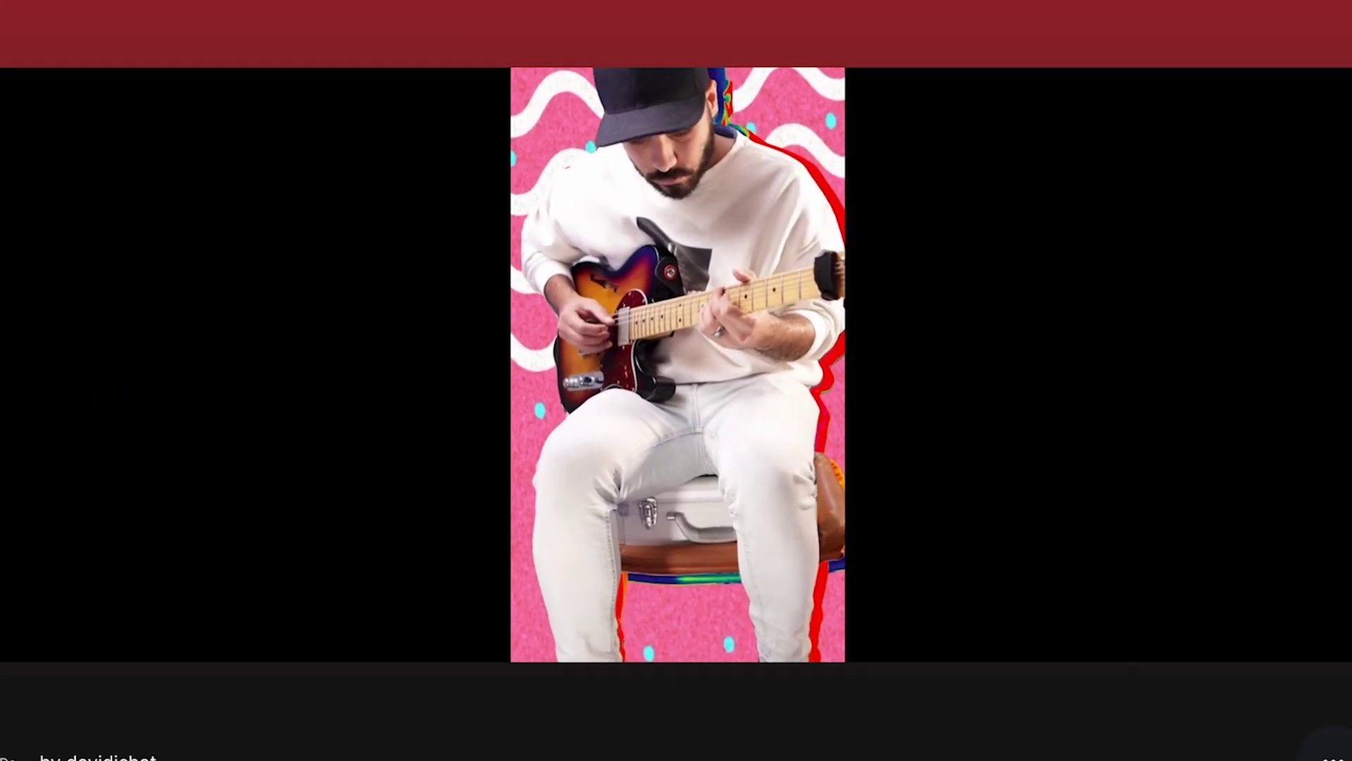